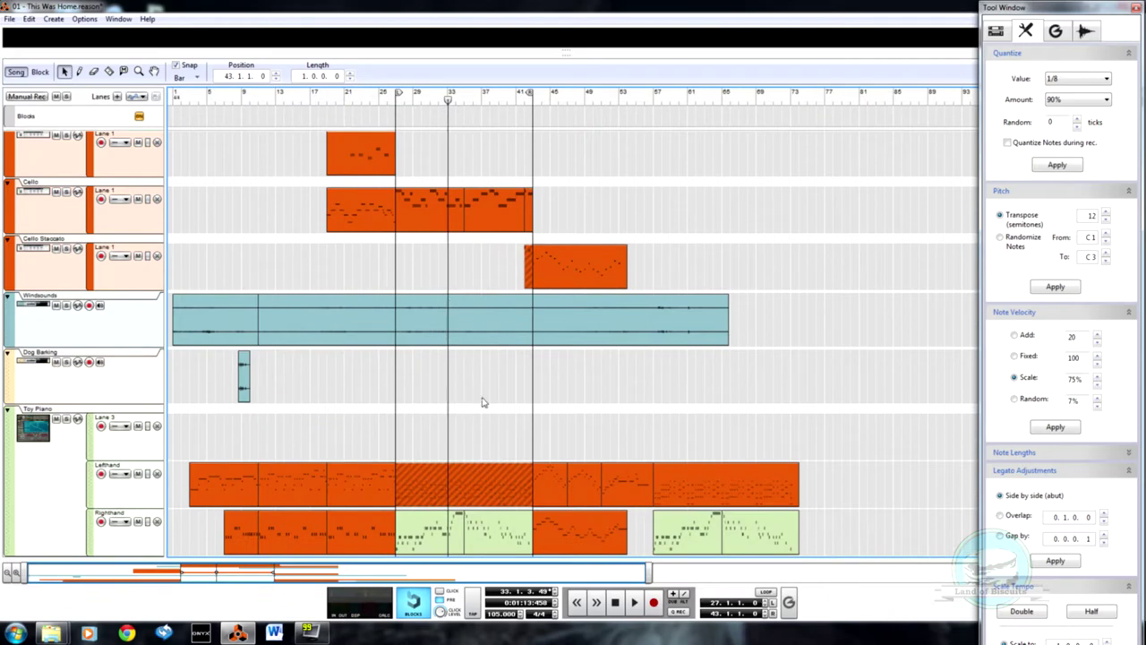
- Look over the clips on all tracks, placing the playhead at bars 27, 24 and 43 to mark the sections
left_click(381, 106)
left_click(399, 111)
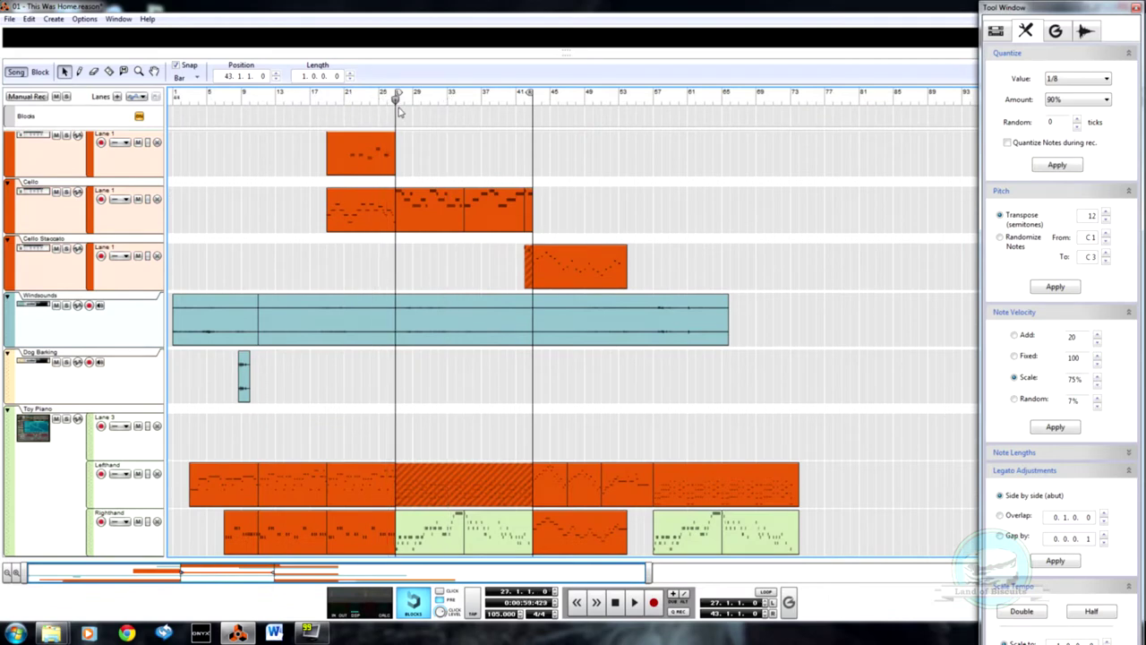
left_click(373, 116)
scroll(403, 179, "up", 3)
scroll(427, 248, "down", 3)
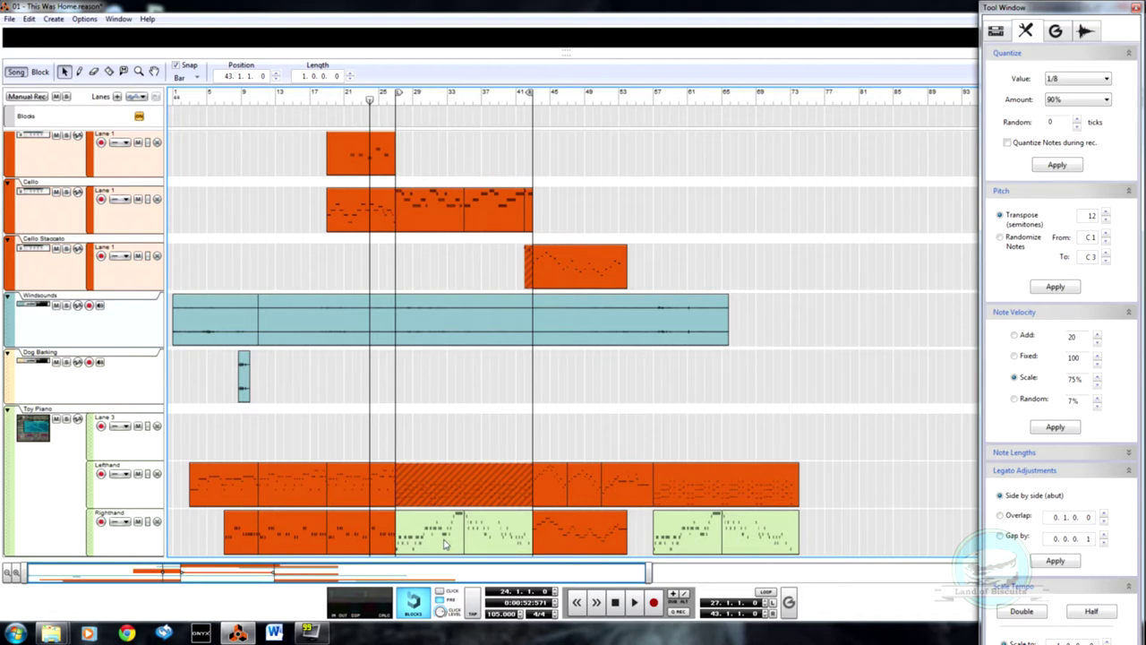
scroll(435, 384, "up", 5)
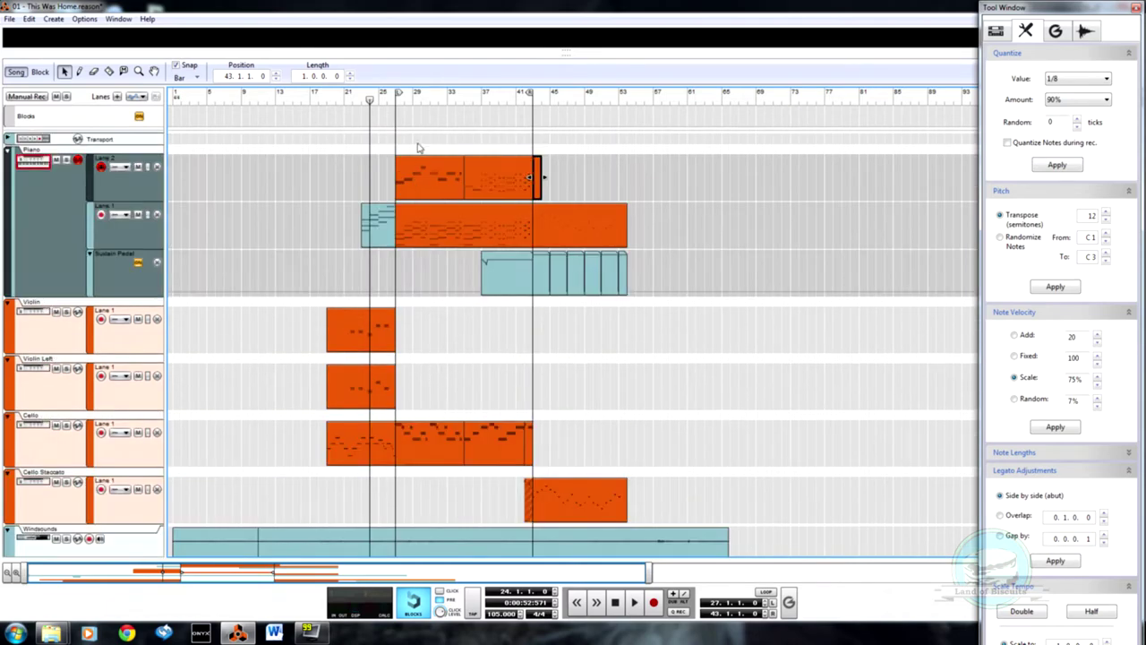
scroll(452, 452, "down", 5)
scroll(448, 443, "up", 5)
left_click(396, 103)
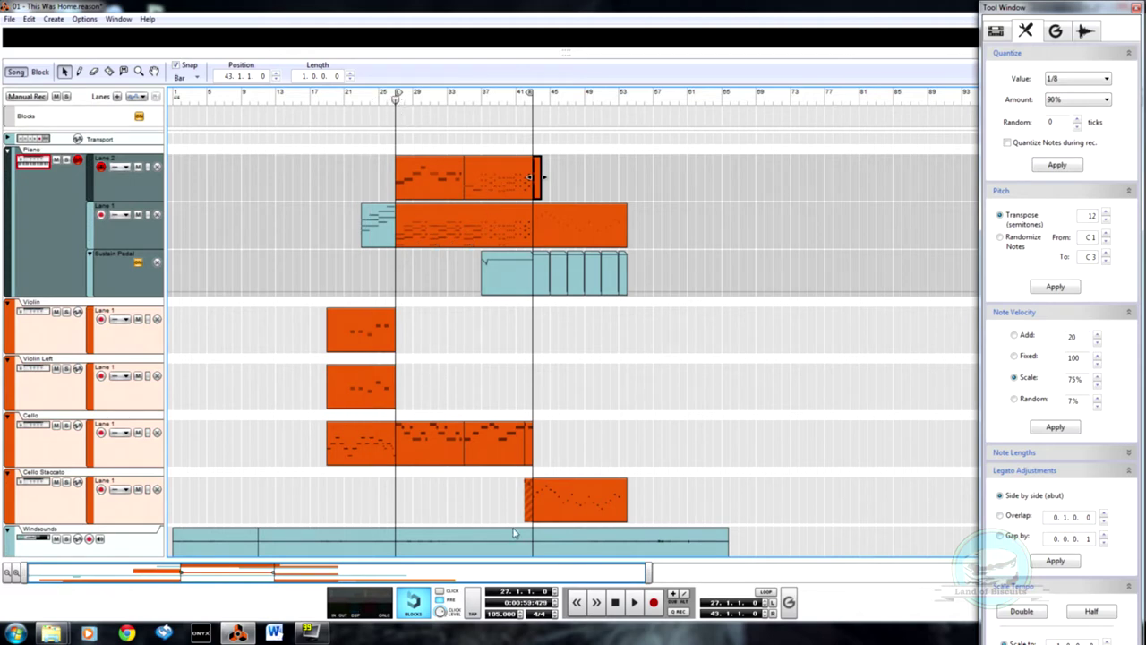
left_click_drag(473, 99, 490, 99)
left_click(532, 99)
scroll(468, 338, "down", 4)
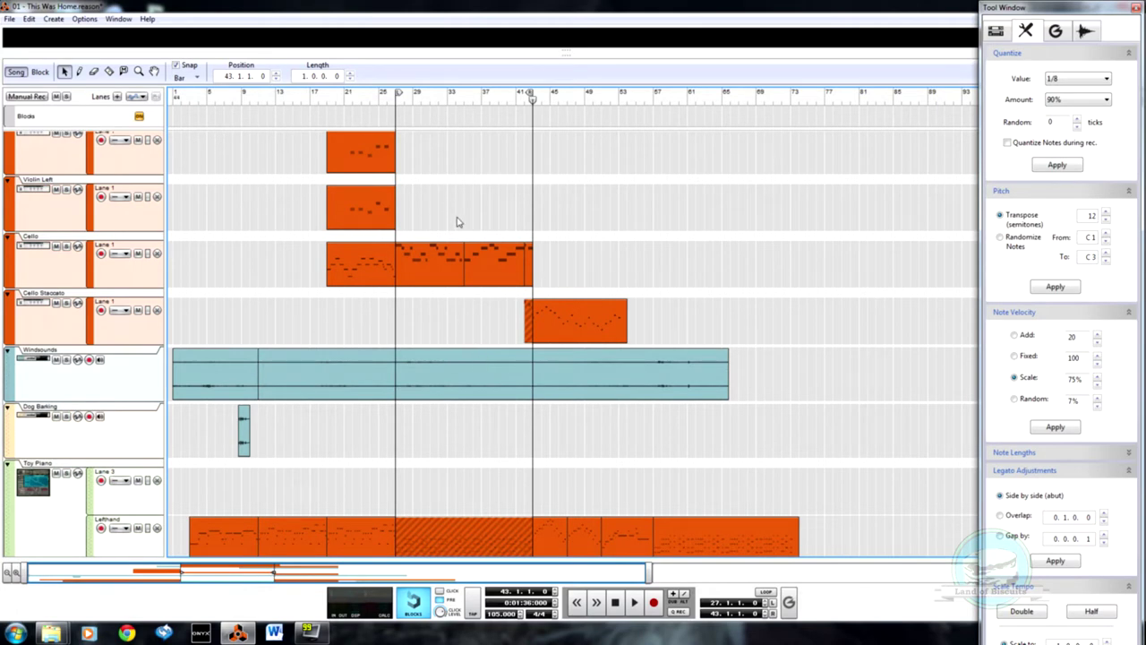
- Inspect the notes of the Cello clip starting at bar 35, and return to the song arrangement
scroll(458, 220, "down", 1)
double_click(506, 211)
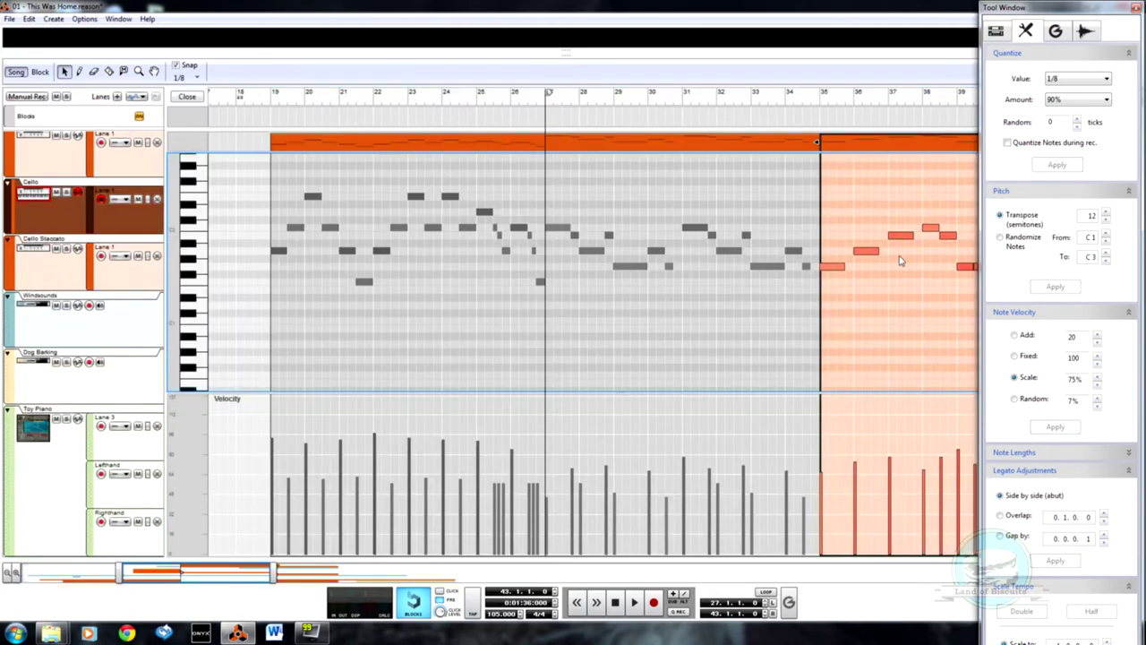
left_click(280, 579)
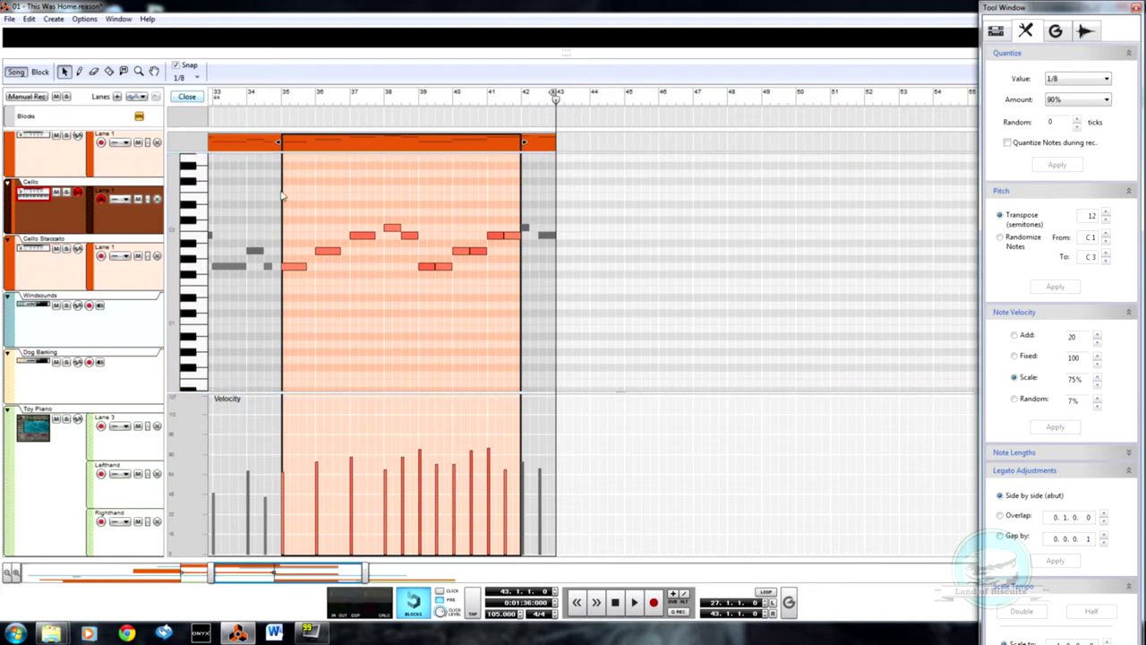
left_click(189, 96)
left_click_drag(225, 578, 144, 577)
left_click_drag(249, 571, 195, 571)
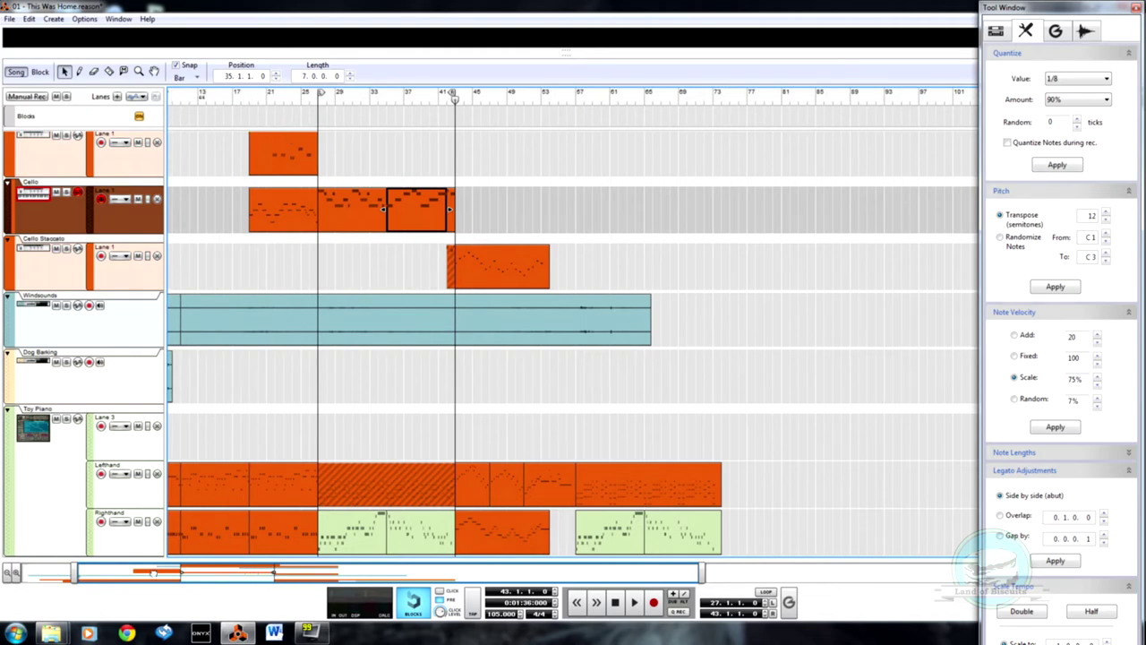
- Compare the track clips between bars 19 and 27, placing the playhead at each of these bars
scroll(172, 508, "left", 3)
mouse_move(337, 99)
left_mouse_down()
mouse_move(310, 100)
mouse_move(328, 105)
left_mouse_up()
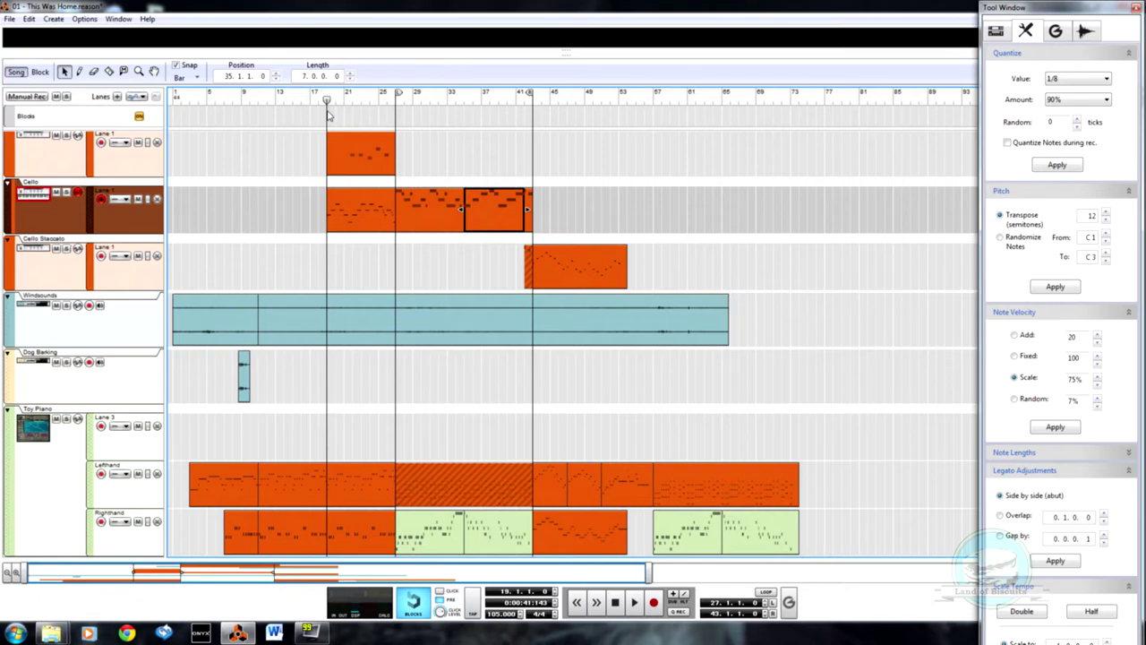
scroll(278, 274, "up", 5)
scroll(283, 278, "down", 4)
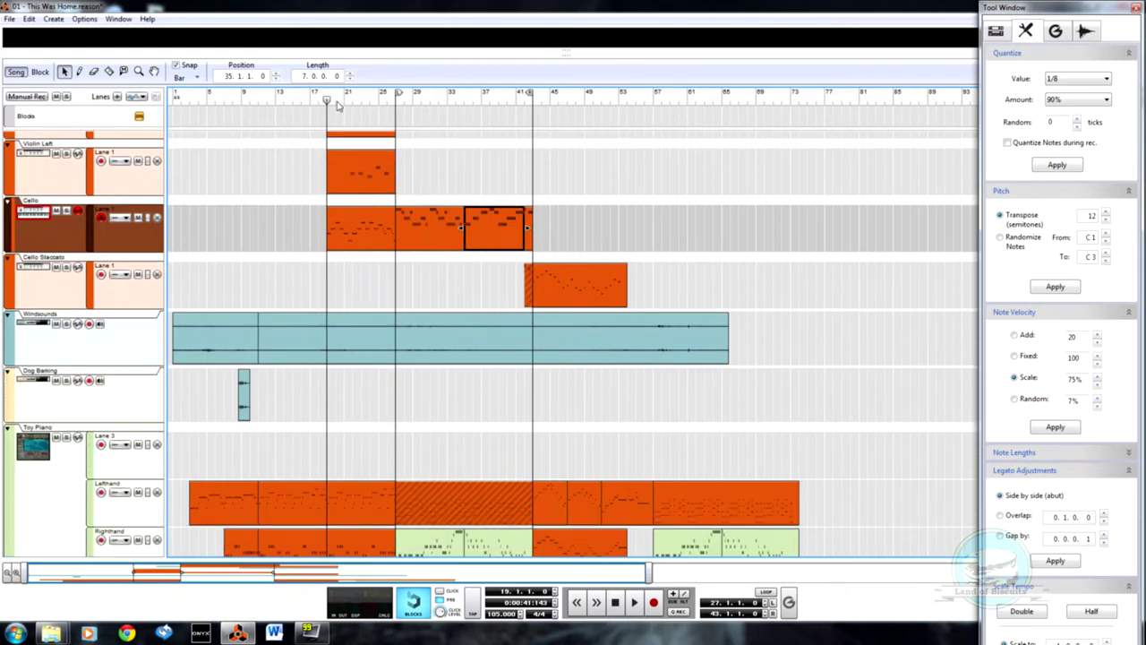
left_click_drag(328, 101, 399, 126)
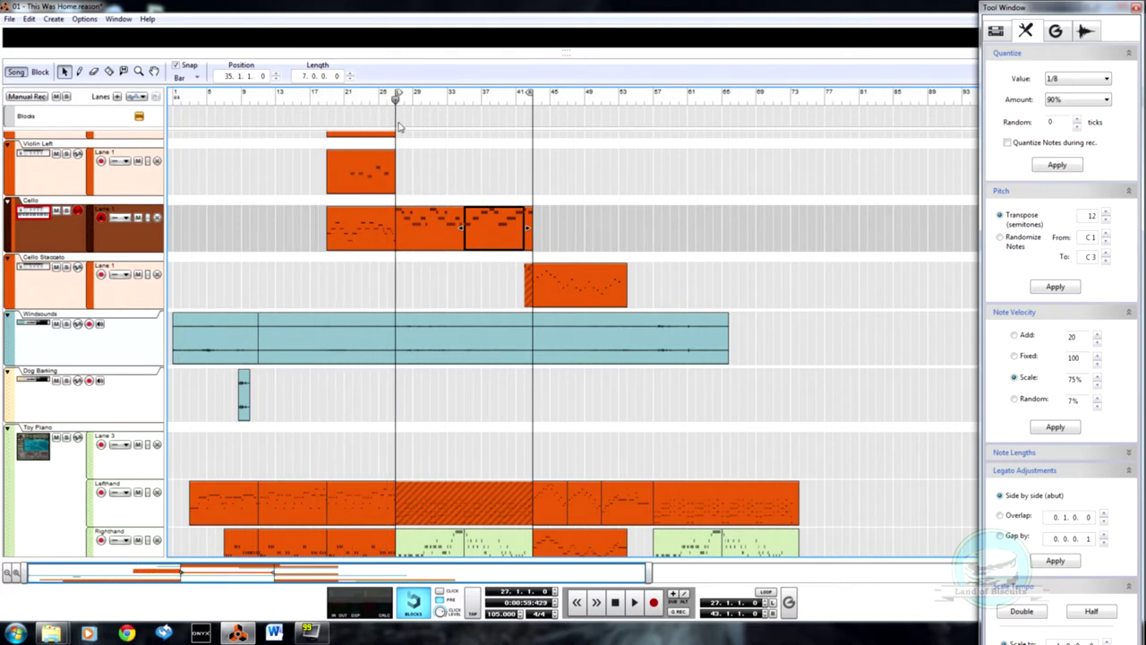
scroll(400, 179, "up", 5)
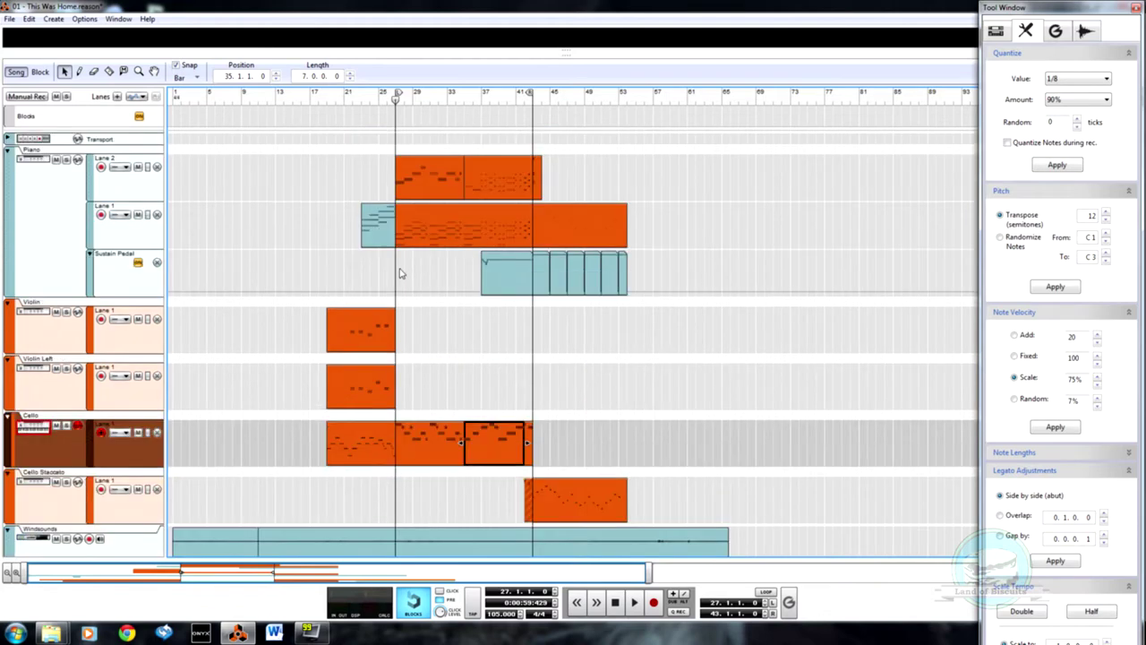
- Play a short passage of the song from bar 23
left_click(354, 99)
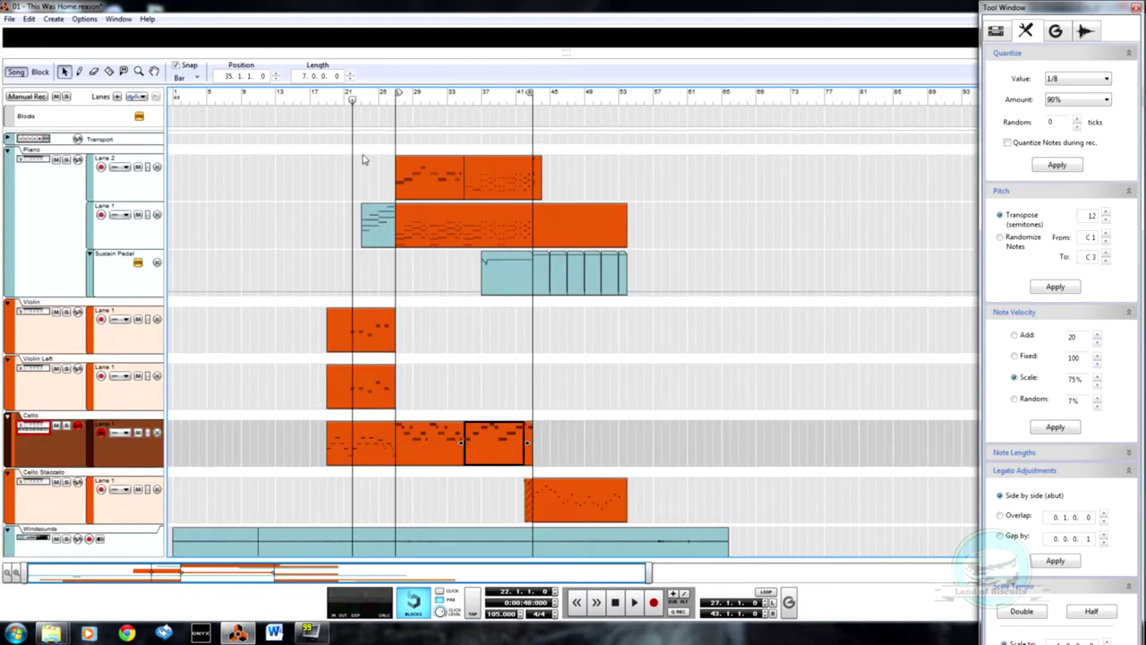
mouse_move(357, 104)
left_mouse_down()
mouse_move(376, 107)
mouse_move(360, 102)
left_mouse_up()
key("space")
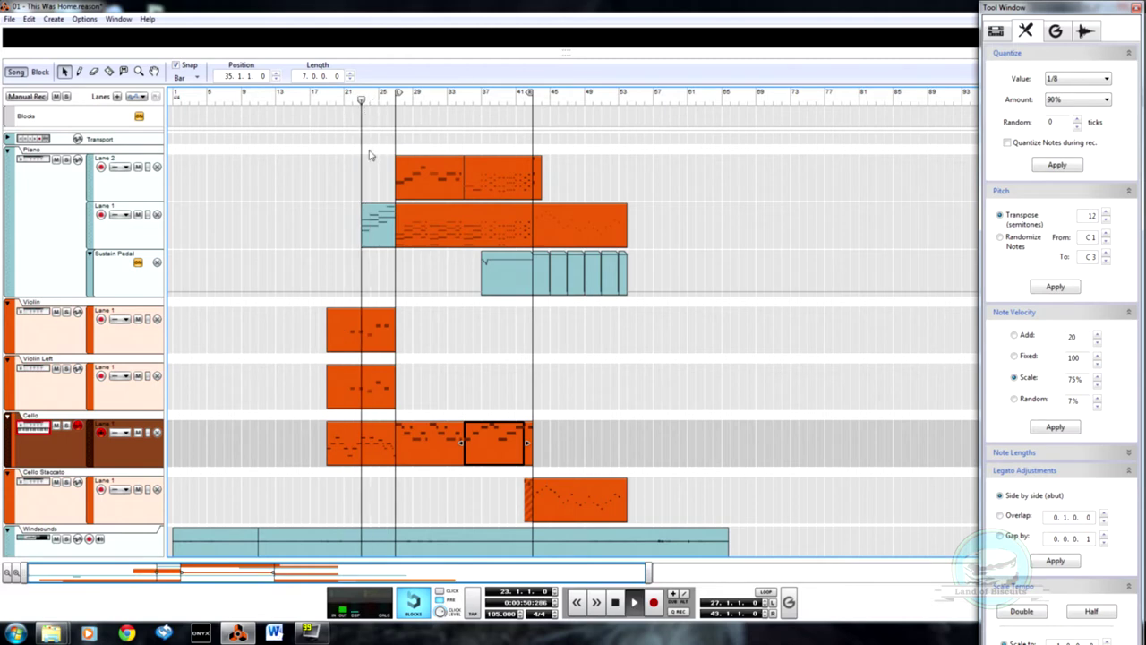
scroll(412, 322, "down", 5)
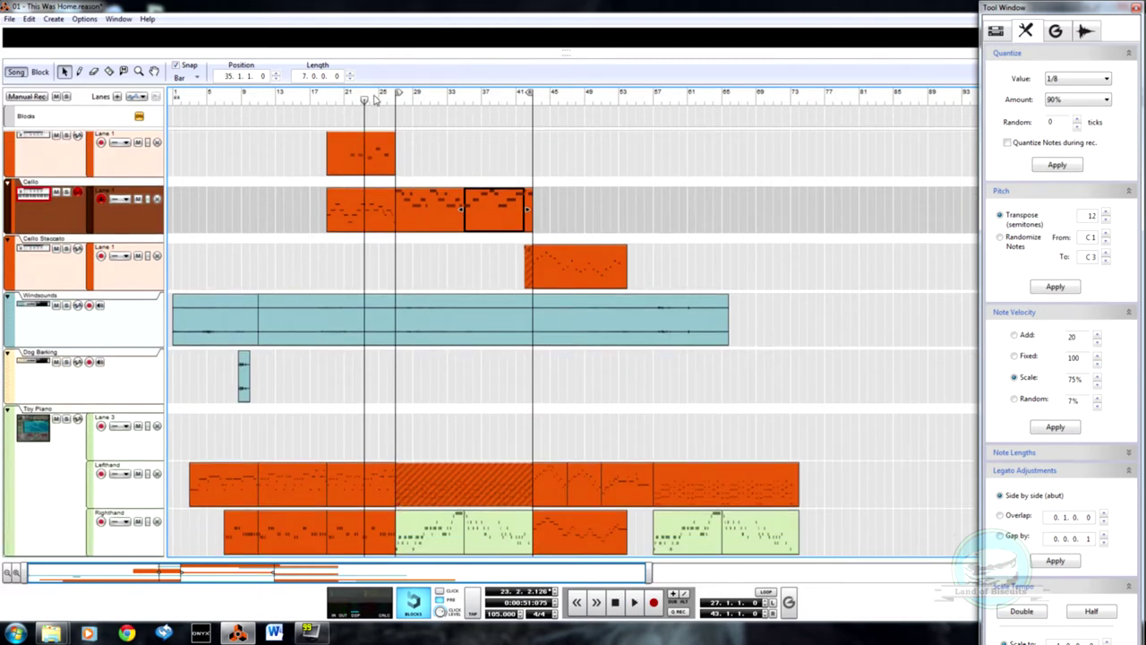
- Play the song from bar 19 to bar 35 and follow the clips across the tracks
left_click_drag(364, 101, 327, 101)
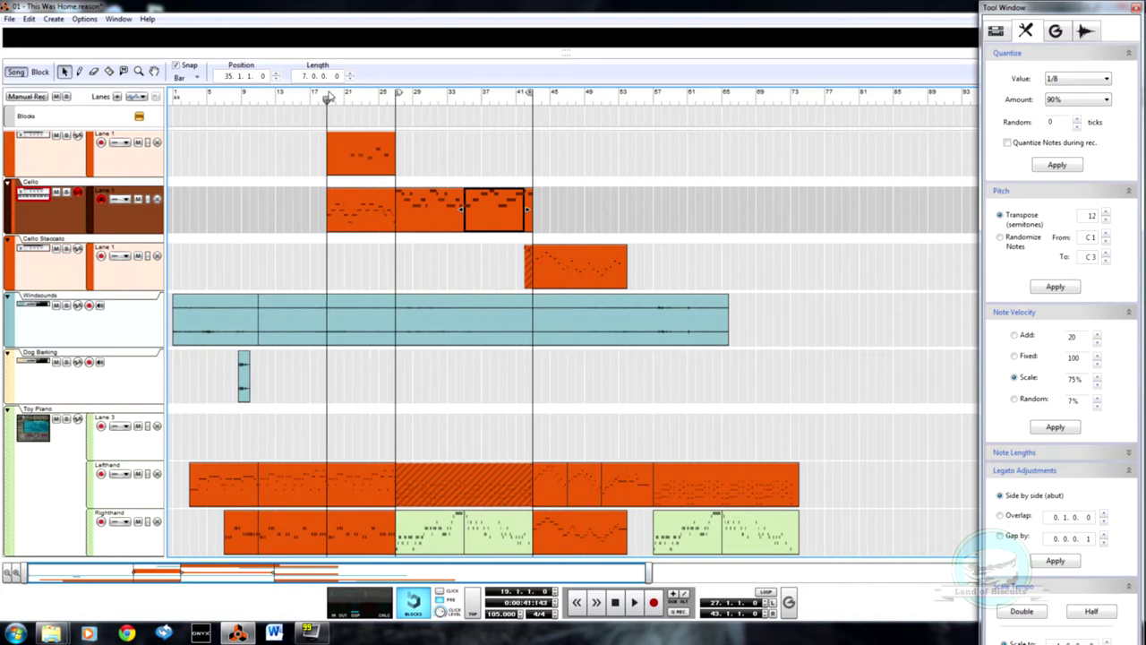
key("space")
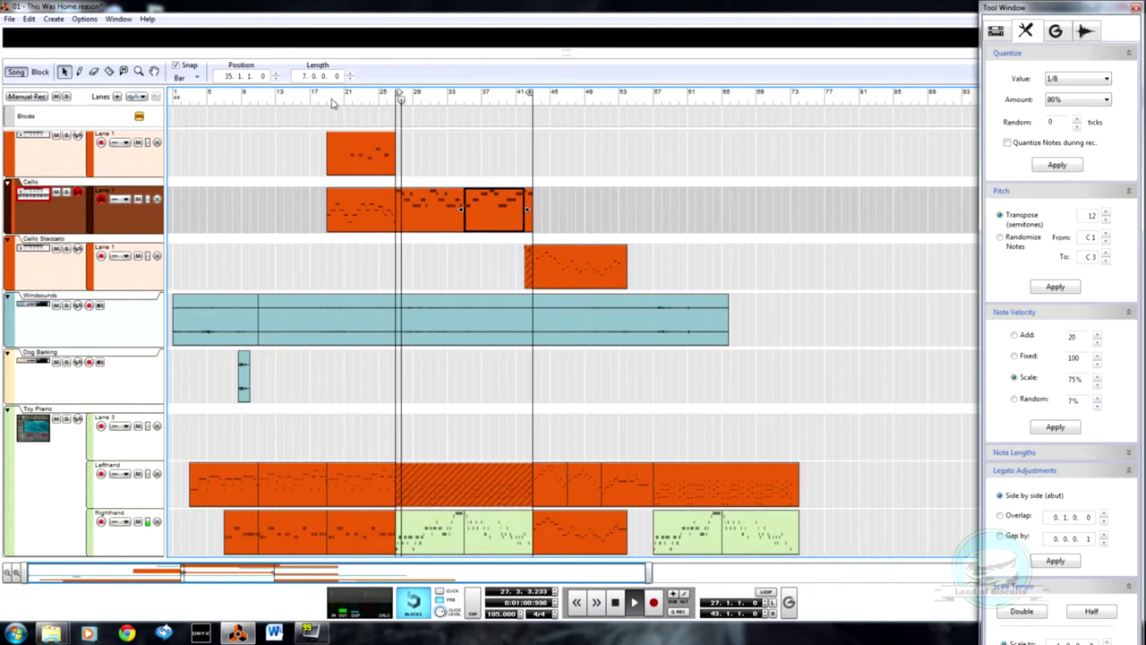
scroll(436, 266, "up", 5)
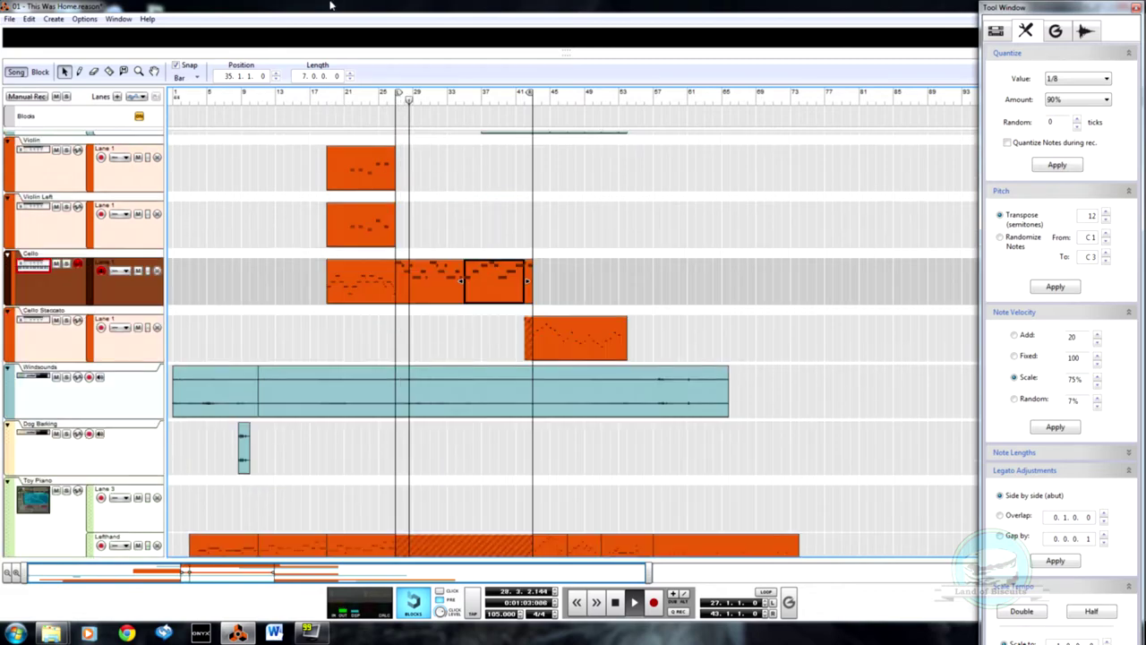
scroll(436, 266, "up", 1)
scroll(424, 497, "down", 5)
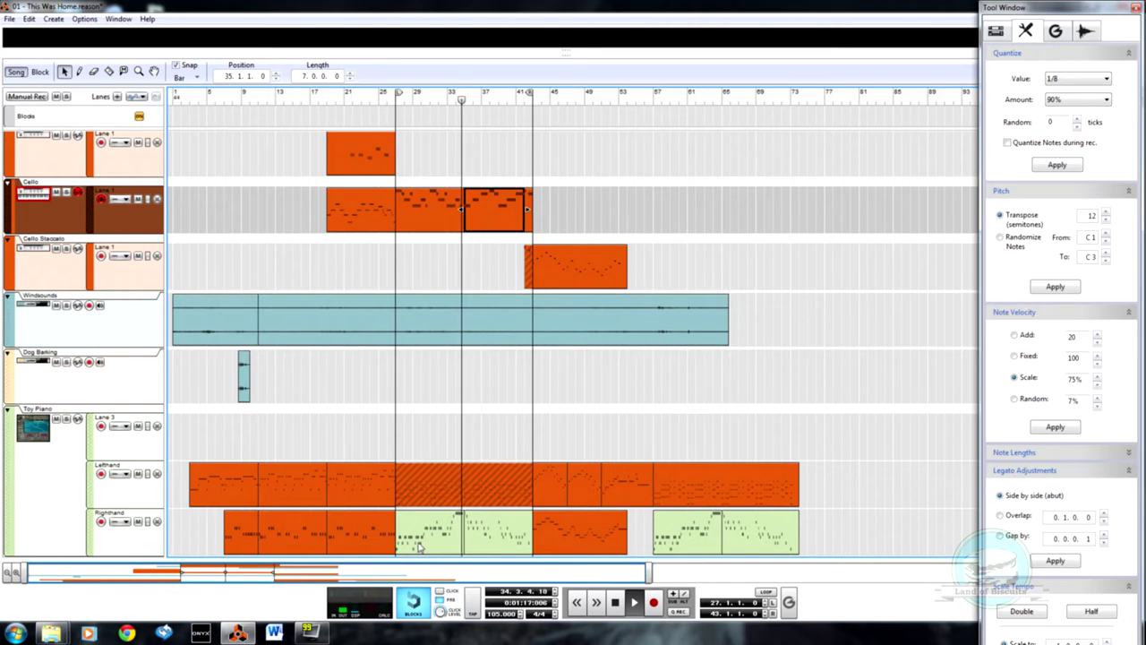
key("space")
scroll(315, 192, "up", 3)
scroll(367, 312, "down", 3)
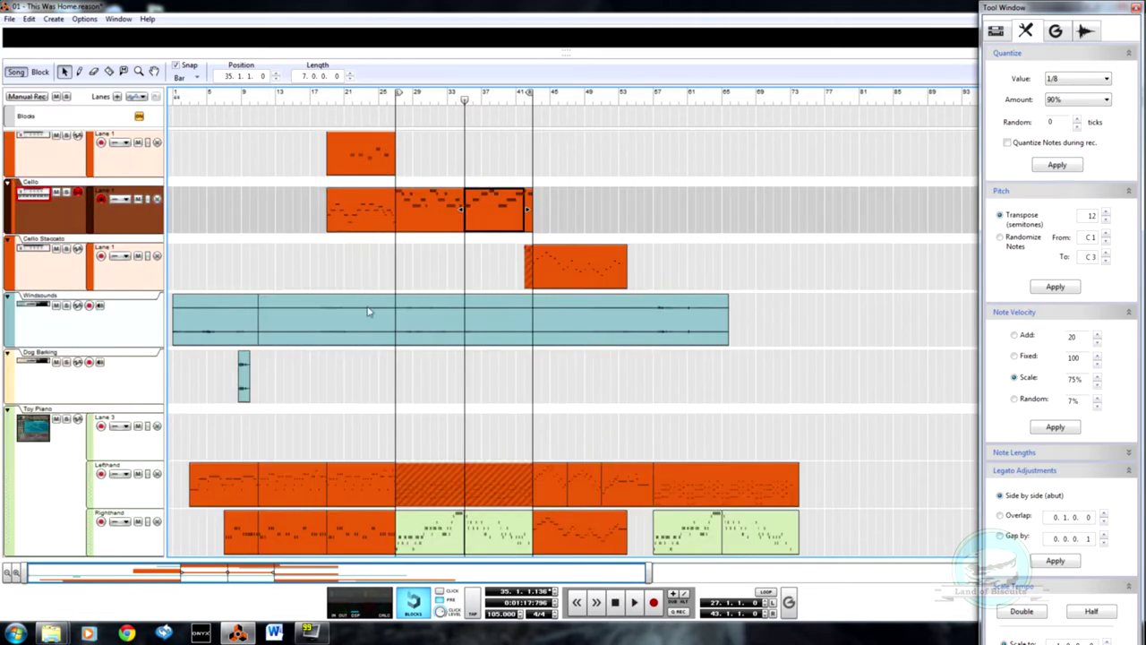
- Audition the Toy Piano track soloed from bar 19
left_click(328, 113)
left_click(328, 93)
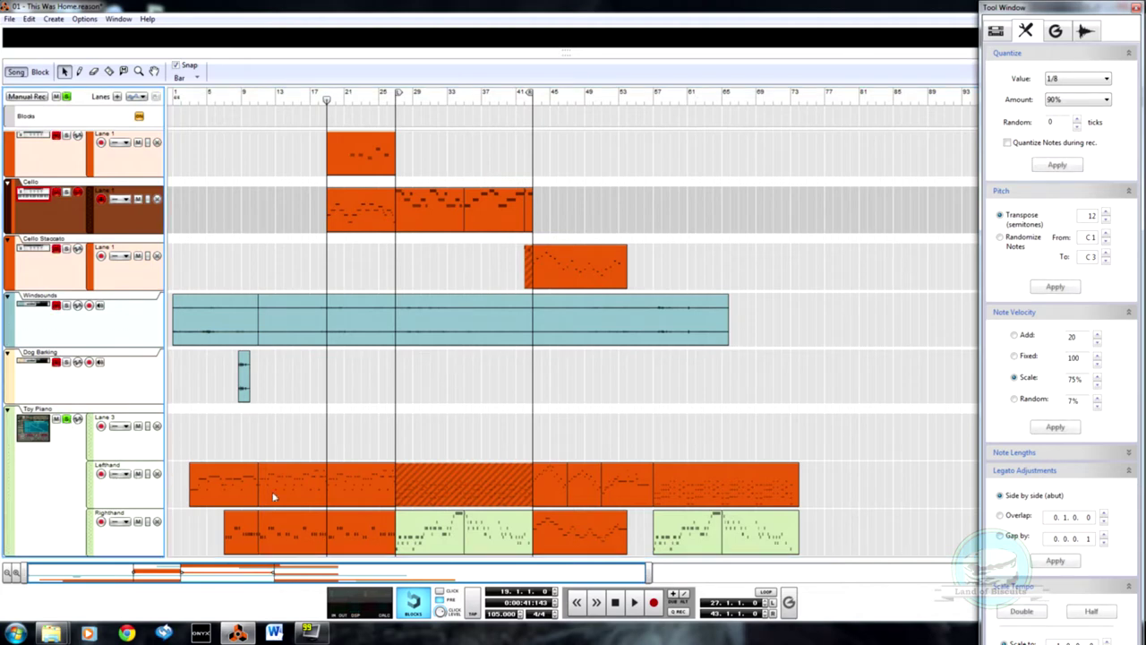
key("space")
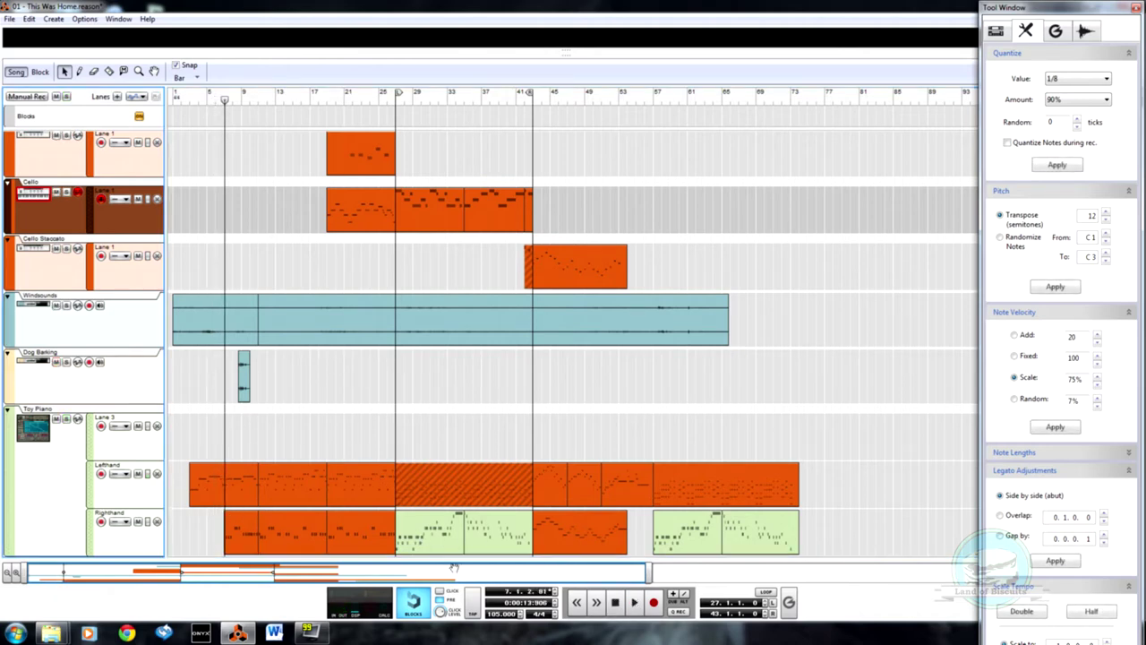
- In the Toy Piano Righthand clip starting at bar 27, delete bar 27's repeated E3 note and lengthen the preceding short E3 to 0.1.2.5
double_click(424, 538)
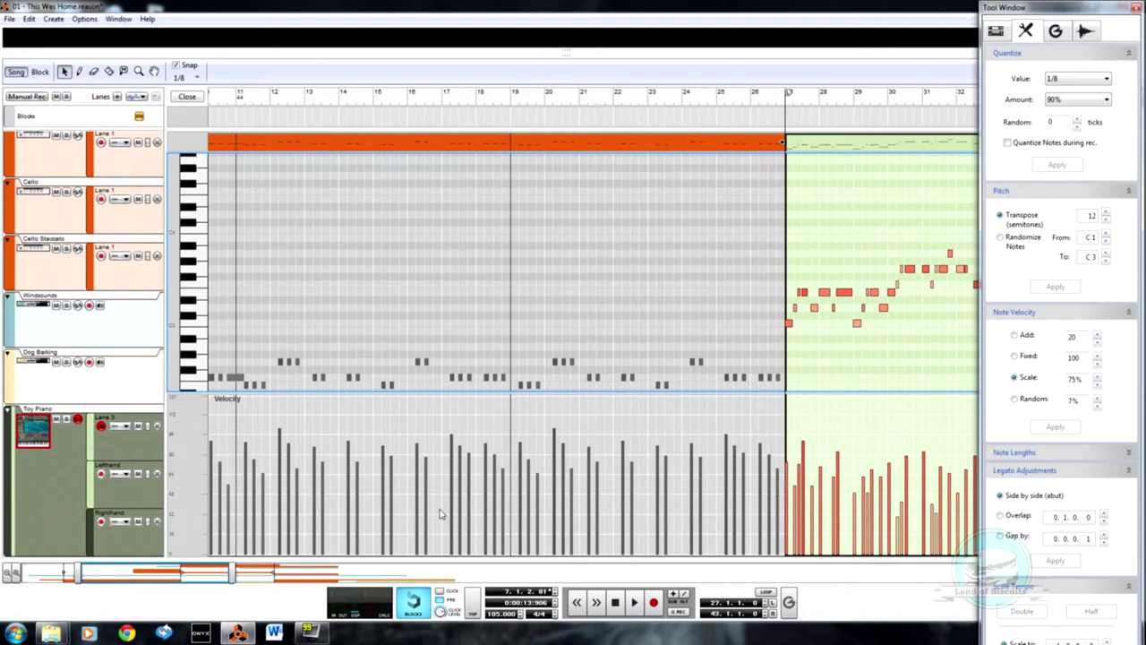
left_click_drag(192, 575, 281, 575)
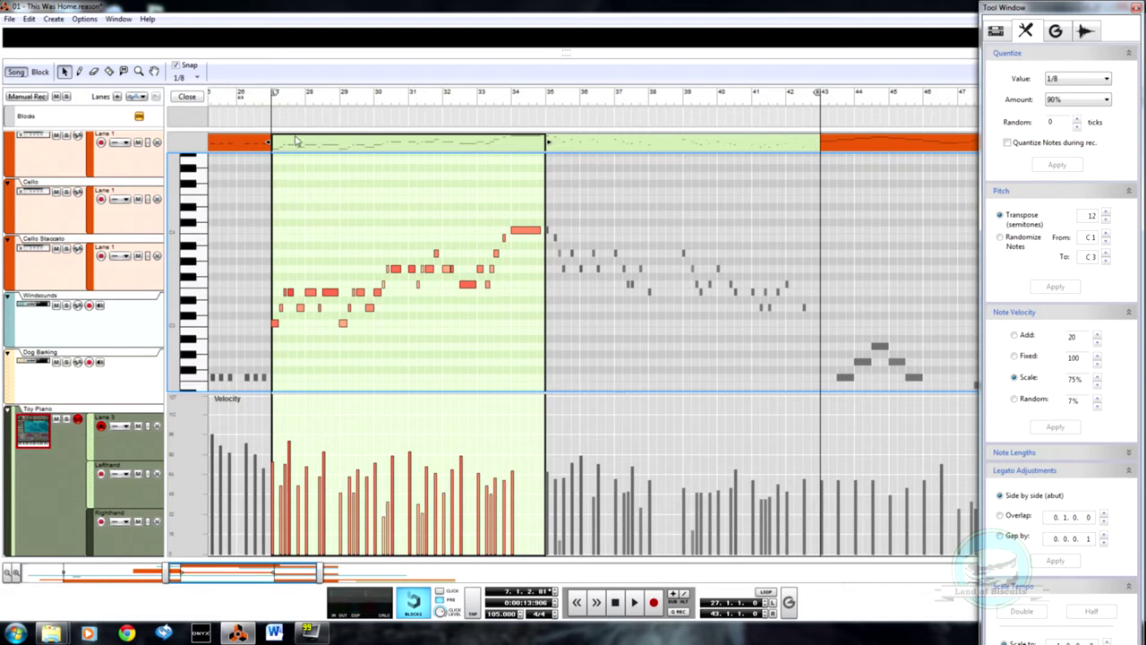
left_click(290, 290)
left_click(290, 276)
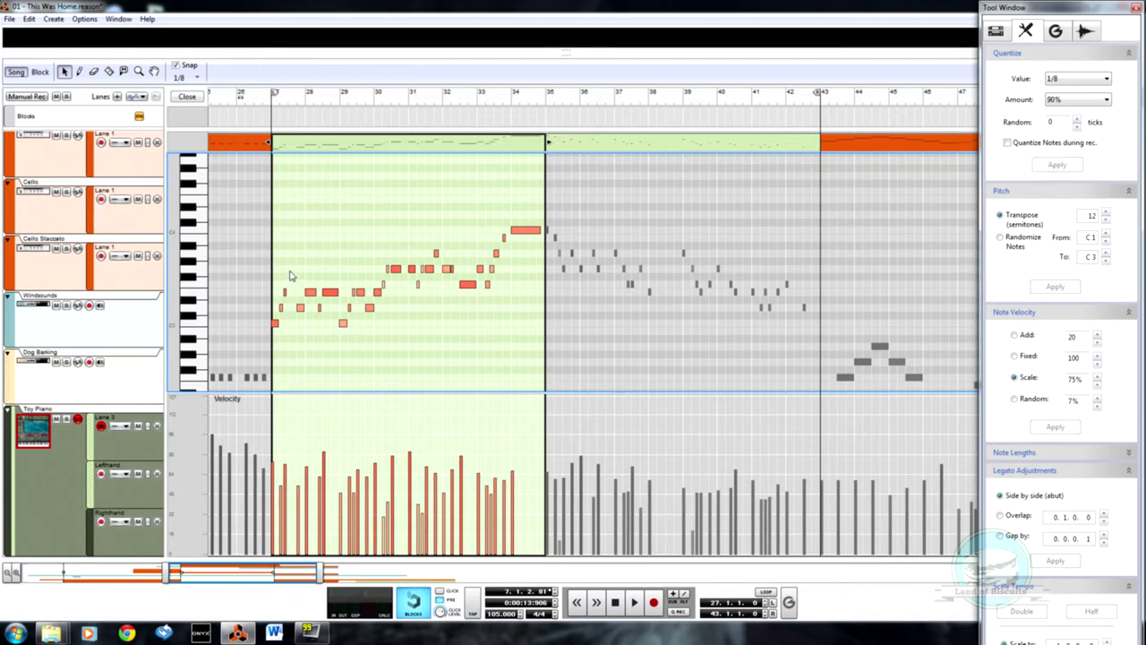
scroll(275, 320, "up", 5)
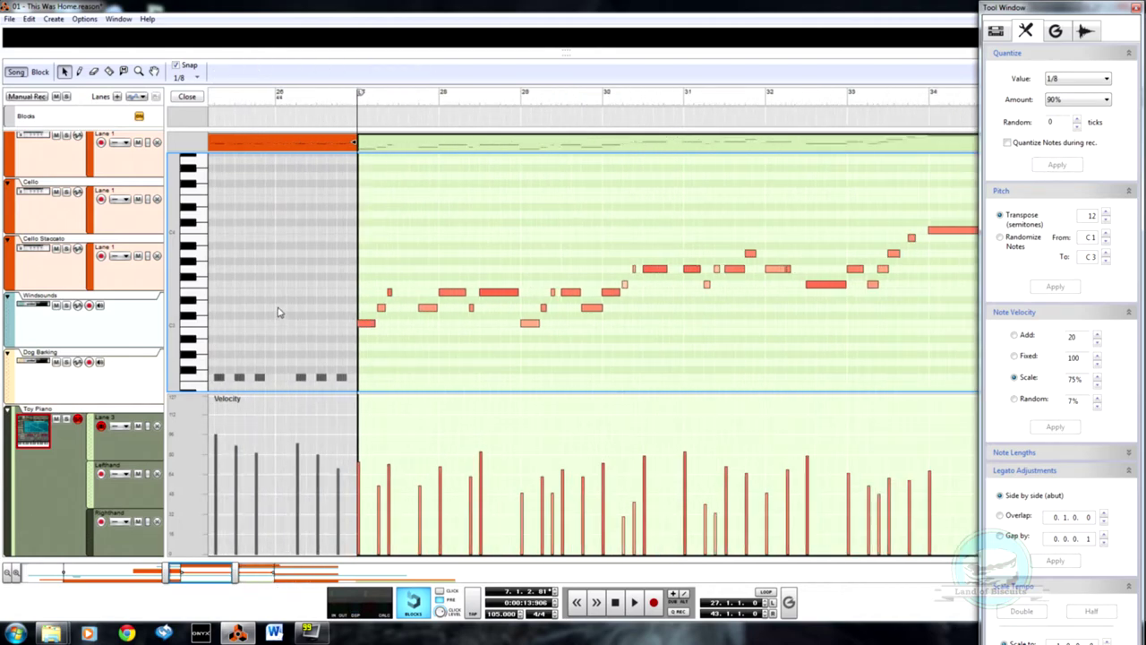
left_click_drag(600, 272, 668, 292)
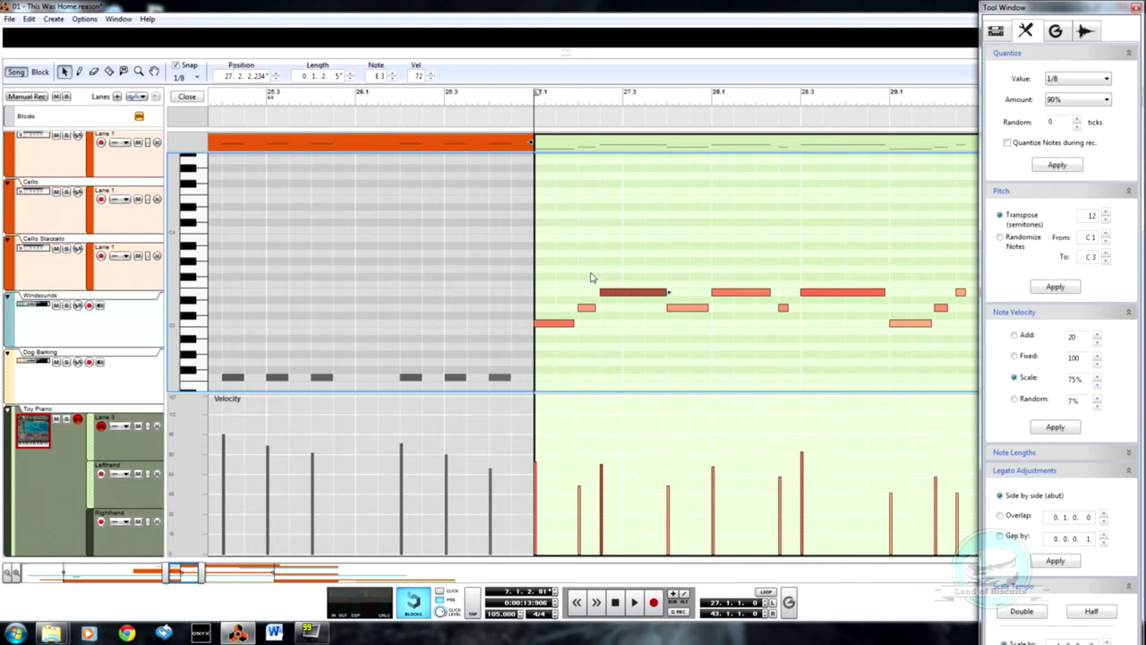
- Delete the E3 note at 28.3 and lengthen the preceding D3 note to 0.2.2.2, filling the gap up to bar 29
left_click_drag(184, 573, 192, 573)
left_click_drag(598, 266, 615, 427)
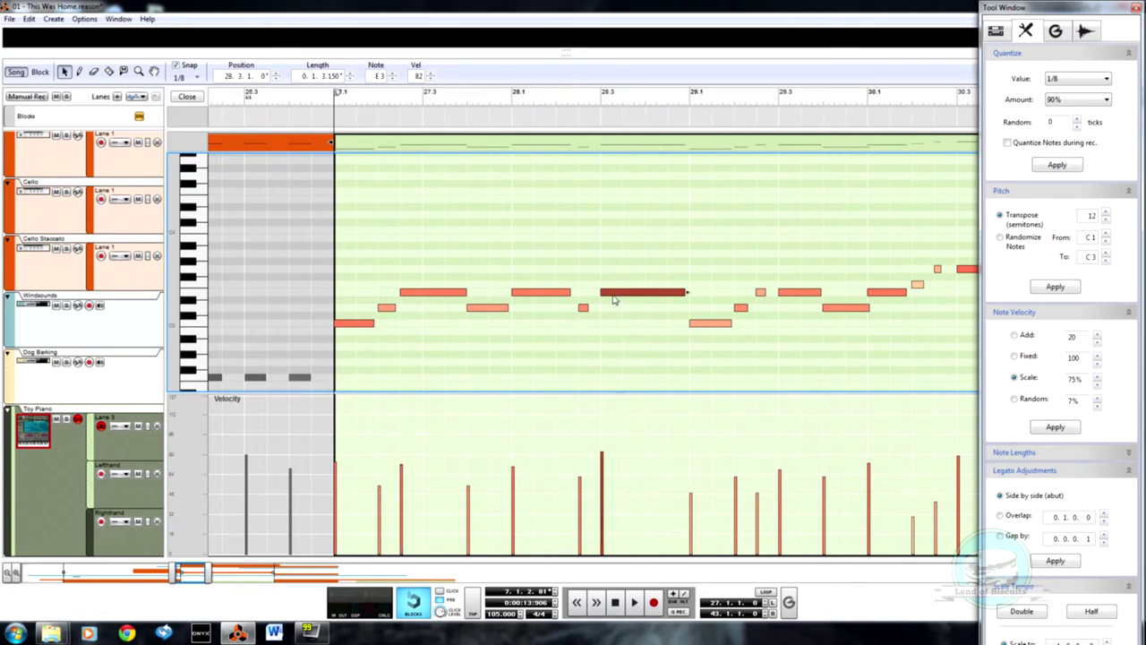
key("Delete")
left_click_drag(576, 299, 589, 325)
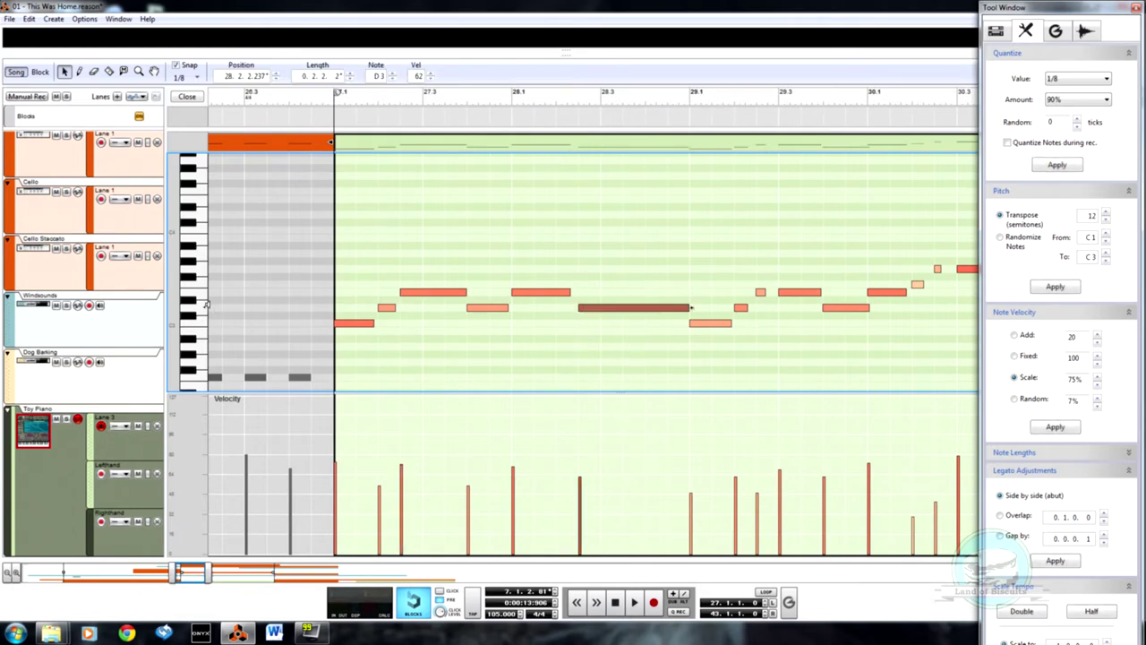
- Delete the E3 note at 29.3 and lengthen the short E3 before it to 0.1.2.8
left_click_drag(189, 572, 199, 571)
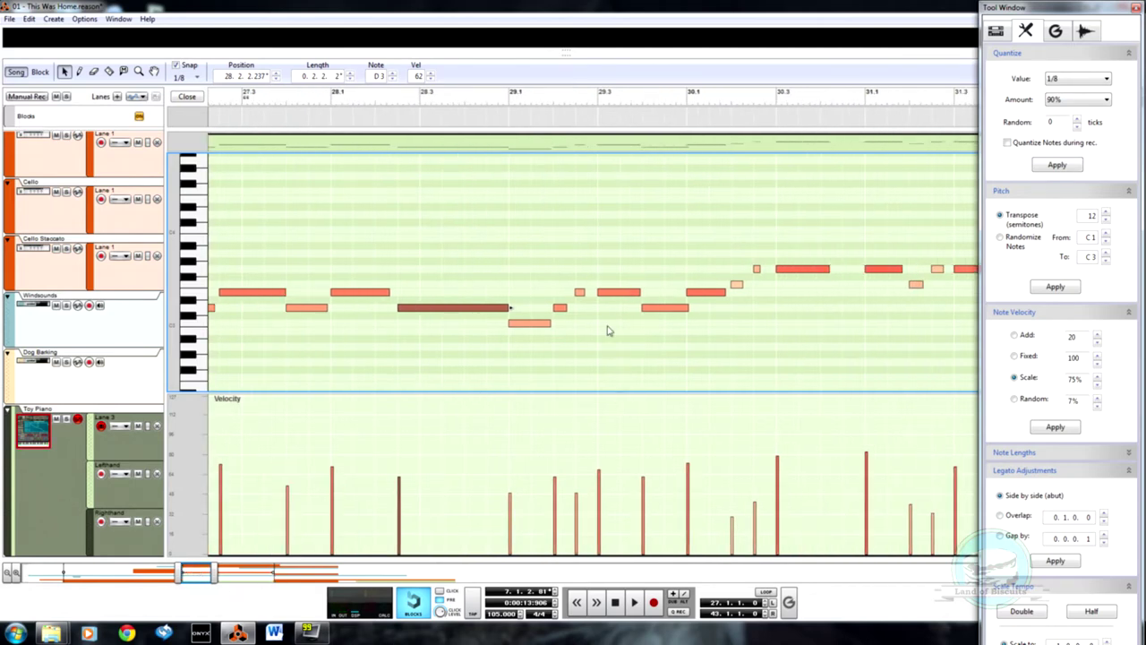
left_click(614, 298)
key("Delete")
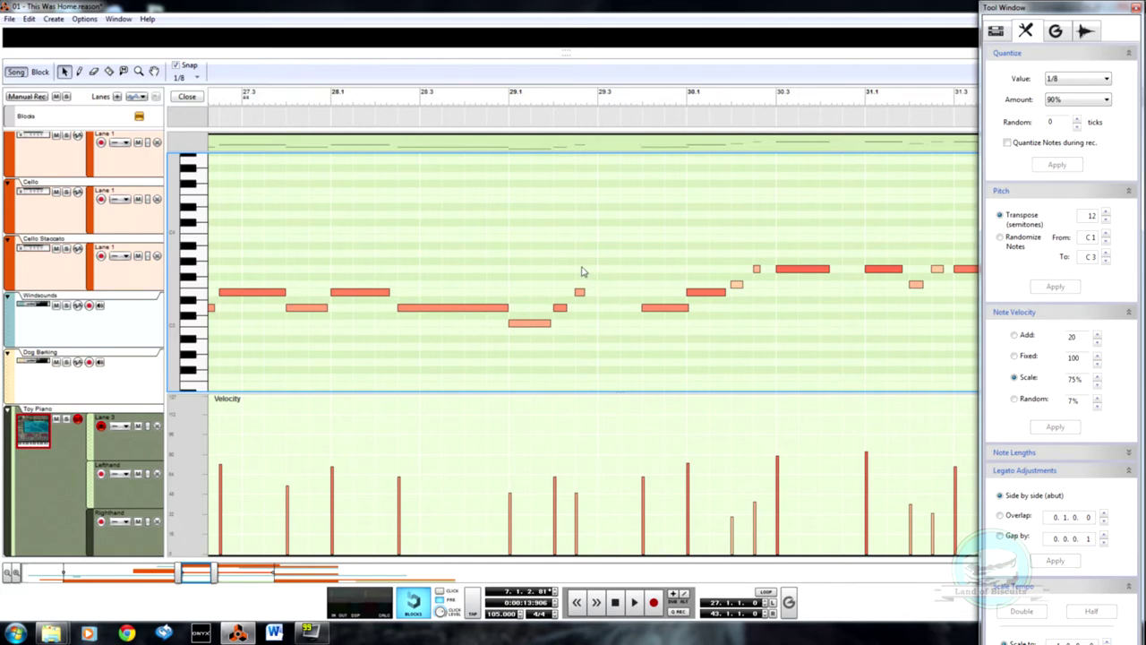
left_click_drag(593, 333, 584, 292)
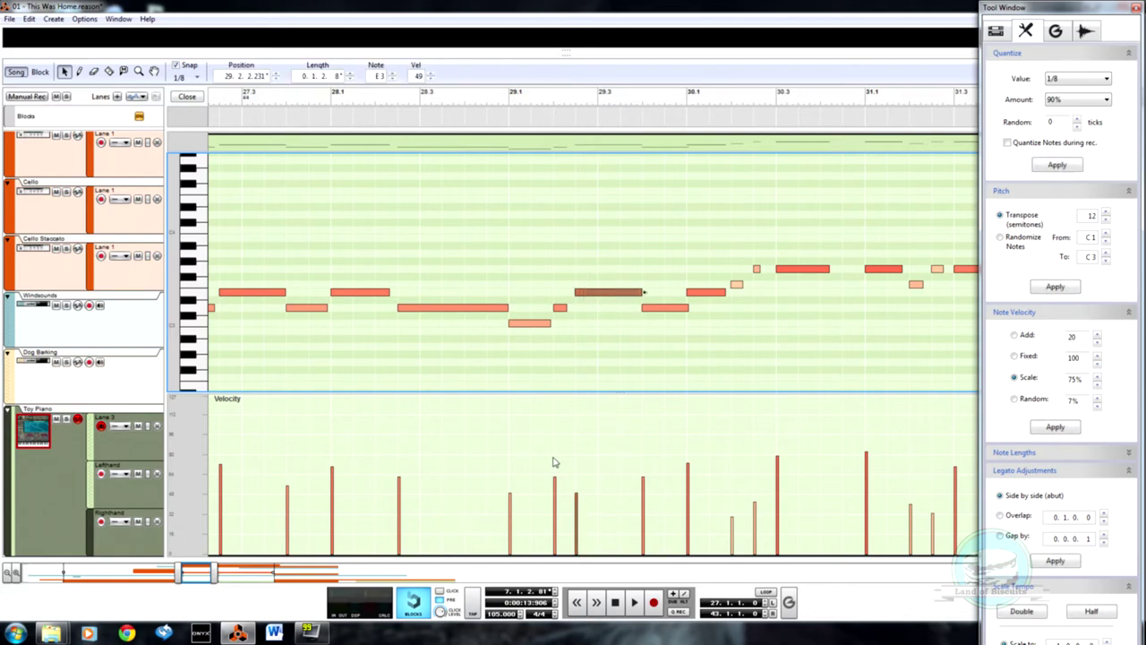
- Play back the edited Righthand melody from bar 27 to bar 29
left_click_drag(196, 571, 189, 570)
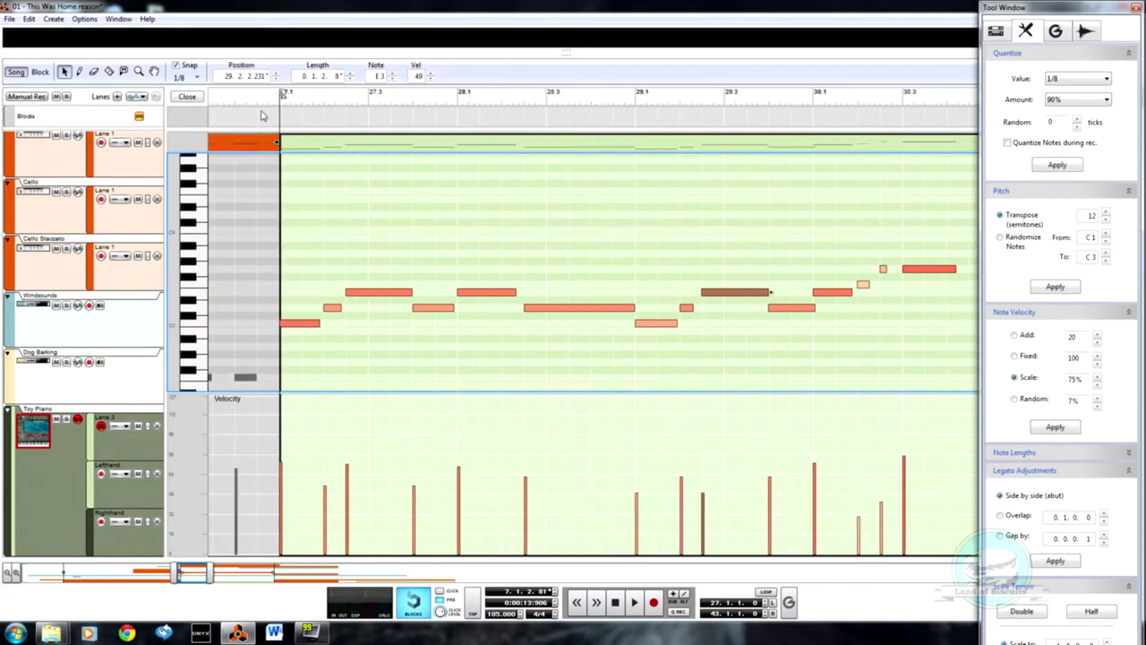
key("space")
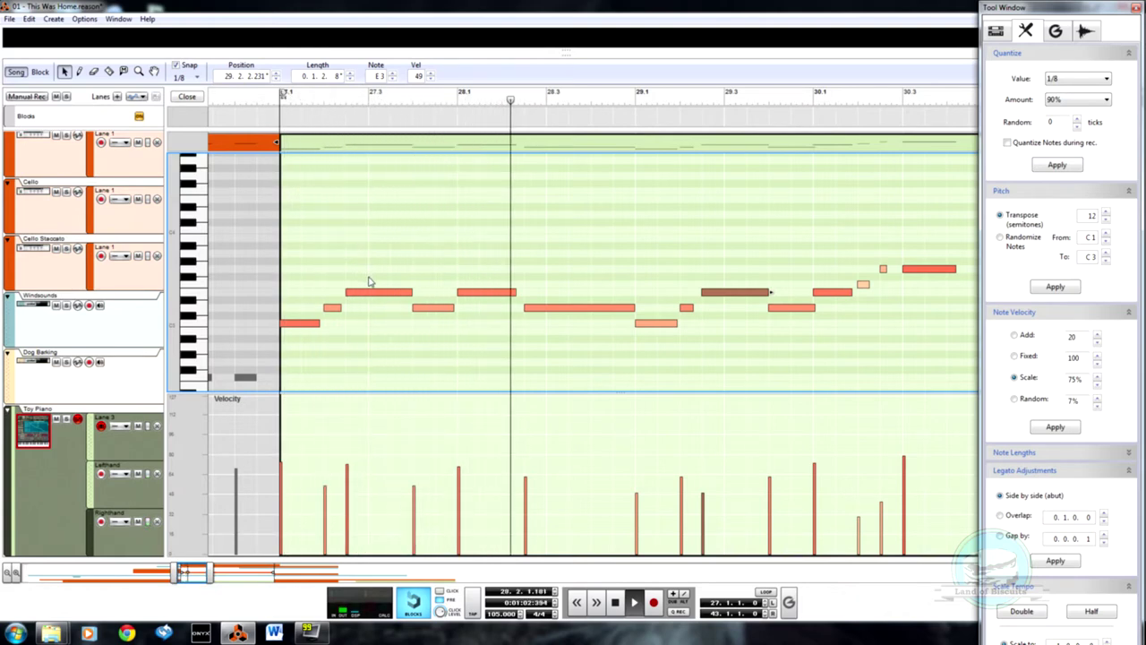
key("space")
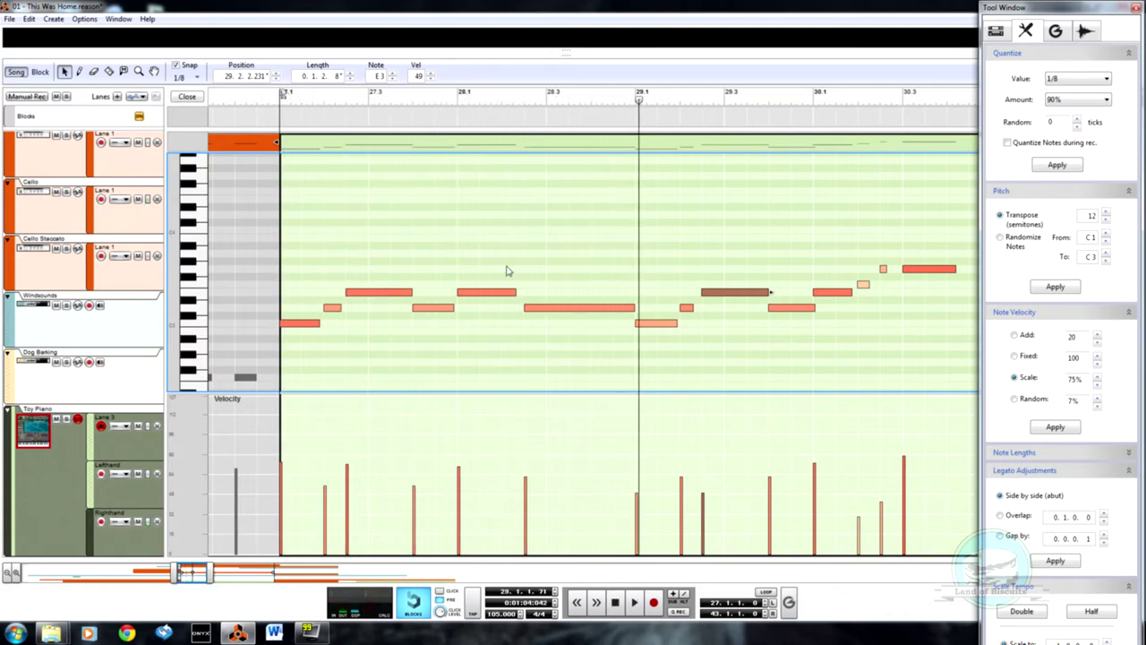
- Undo the note deletions and length changes made to the Righthand melody in bars 27 to 29
scroll(667, 343, "right", 3)
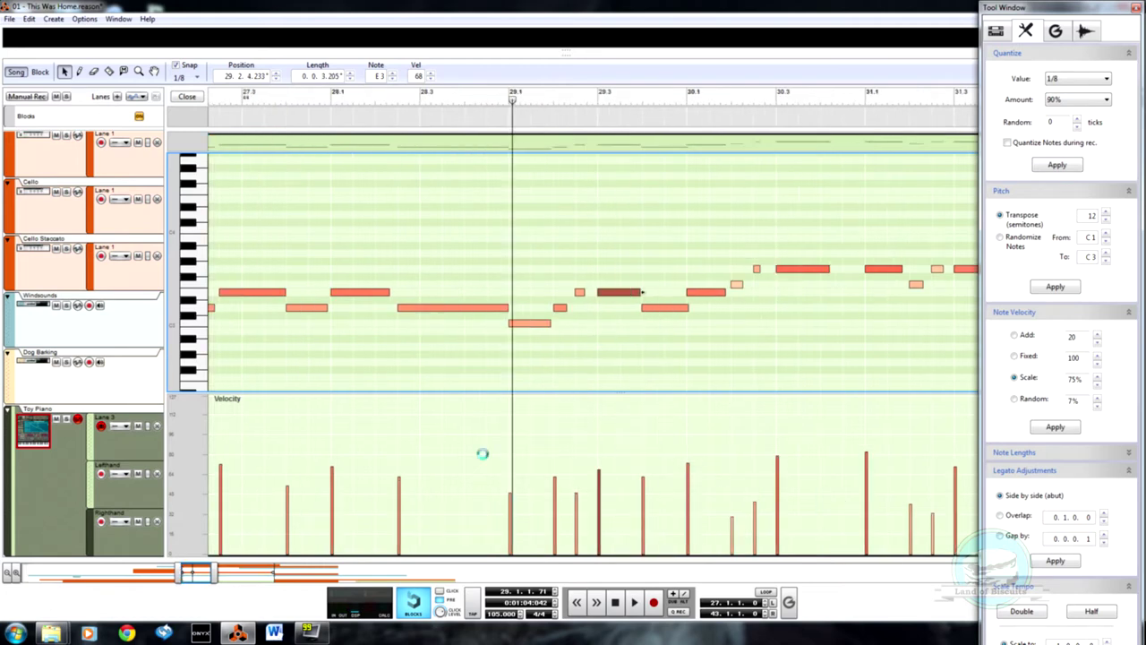
scroll(486, 489, "left", 4)
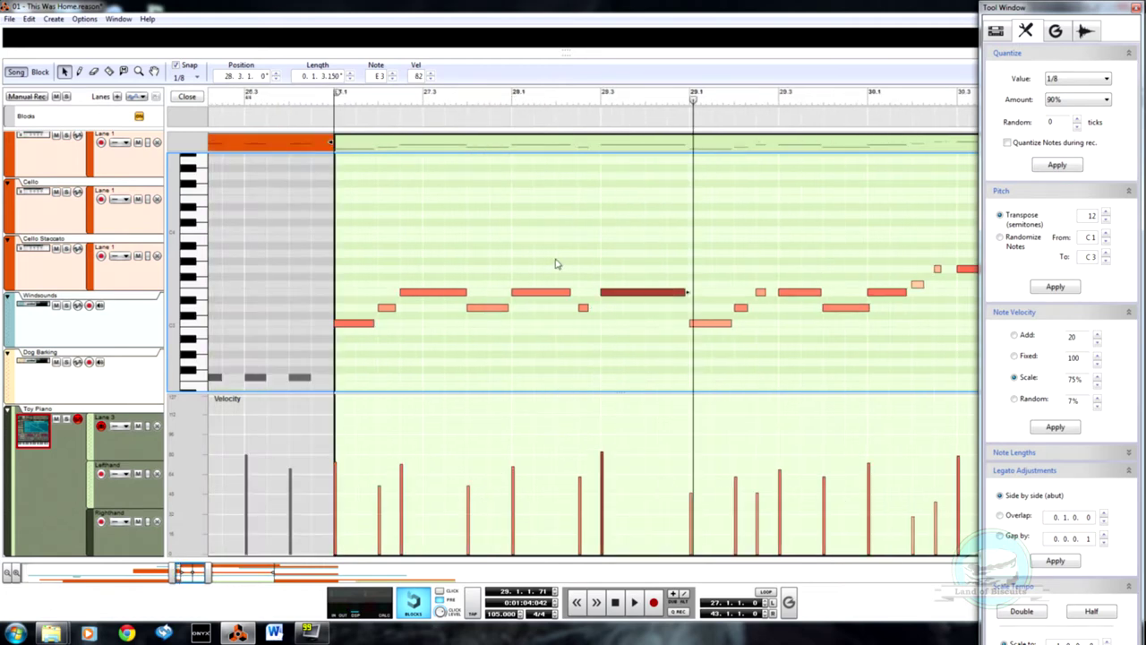
left_click(439, 290)
scroll(448, 309, "left", 4)
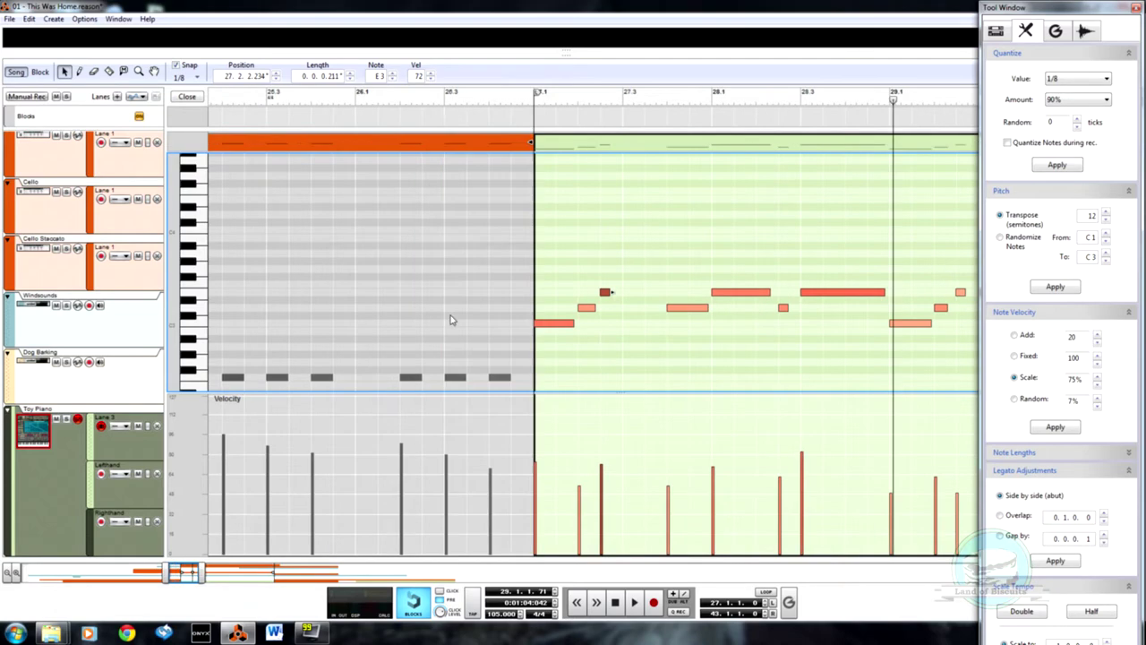
scroll(634, 325, "down", 5)
- Play back the restored original Righthand melody around bars 27 and 28
left_click(267, 99)
scroll(356, 341, "up", 2)
scroll(358, 327, "down", 4)
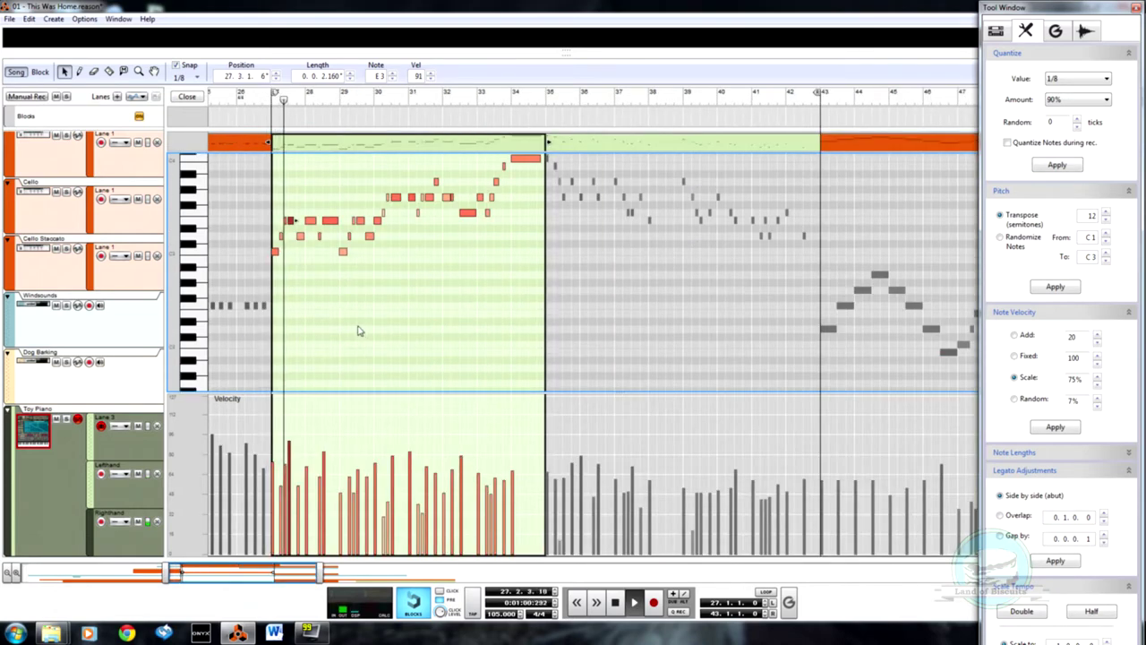
scroll(353, 325, "up", 4)
key("space")
left_click(259, 102)
left_click(244, 106)
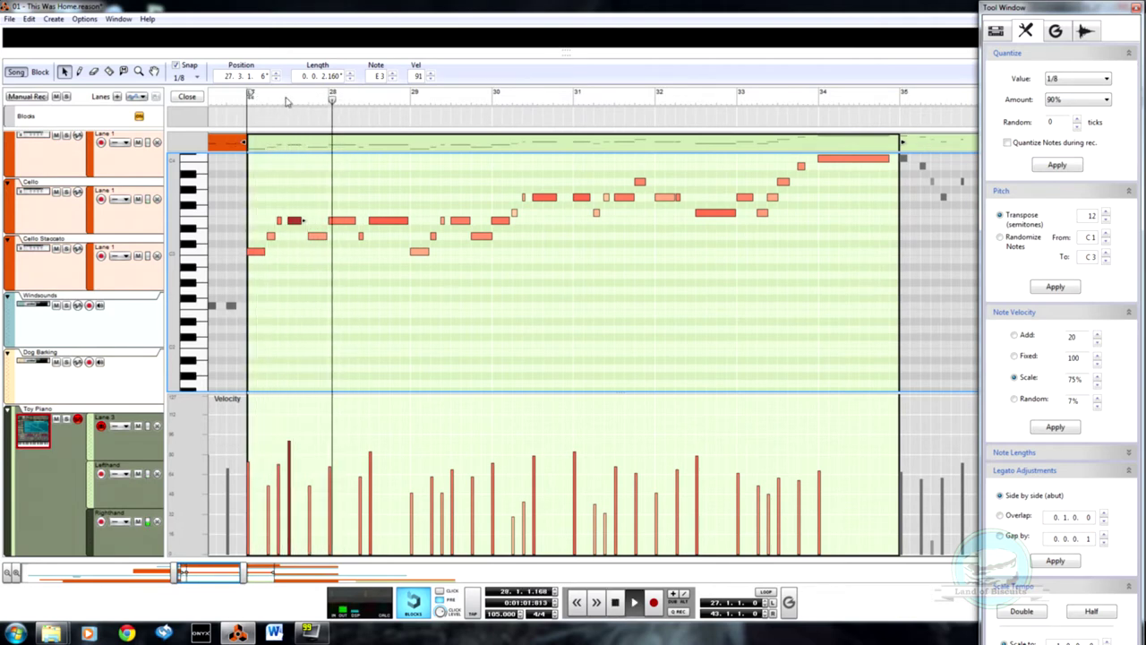
left_click(370, 102)
- Delete the E3 notes at 27.3 and 28.3, lengthening the short E3 before the first to 0.1.2.5 and the D3 before the second to 0.2.2.2
key("Delete")
key("Delete")
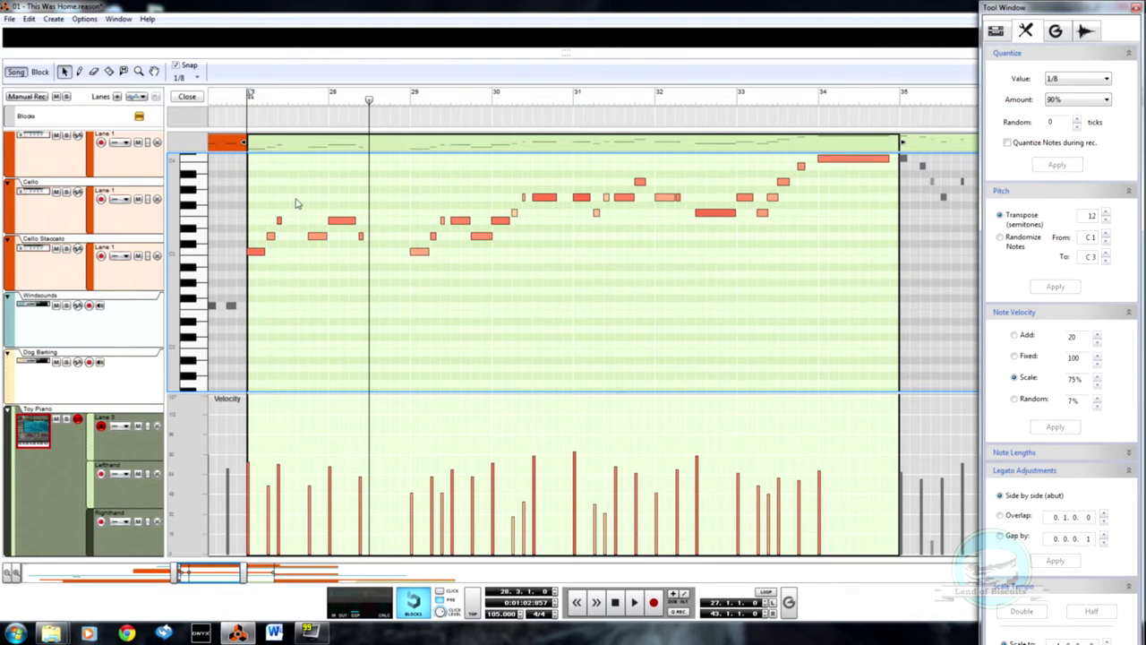
left_click_drag(283, 238, 283, 220)
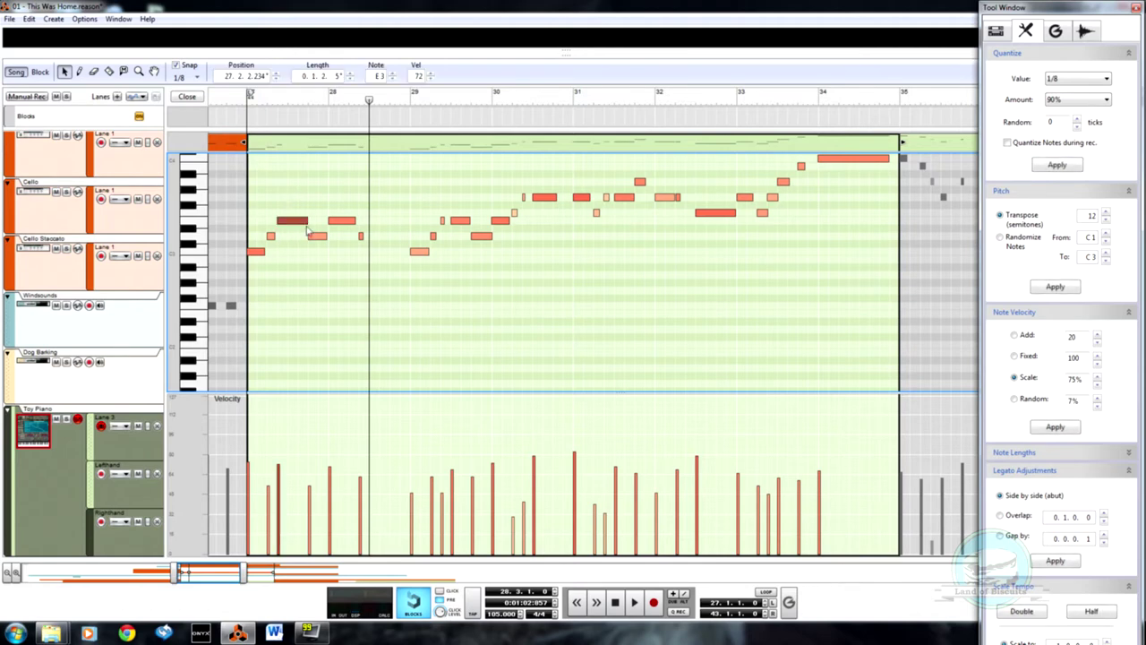
left_click_drag(385, 231, 363, 236)
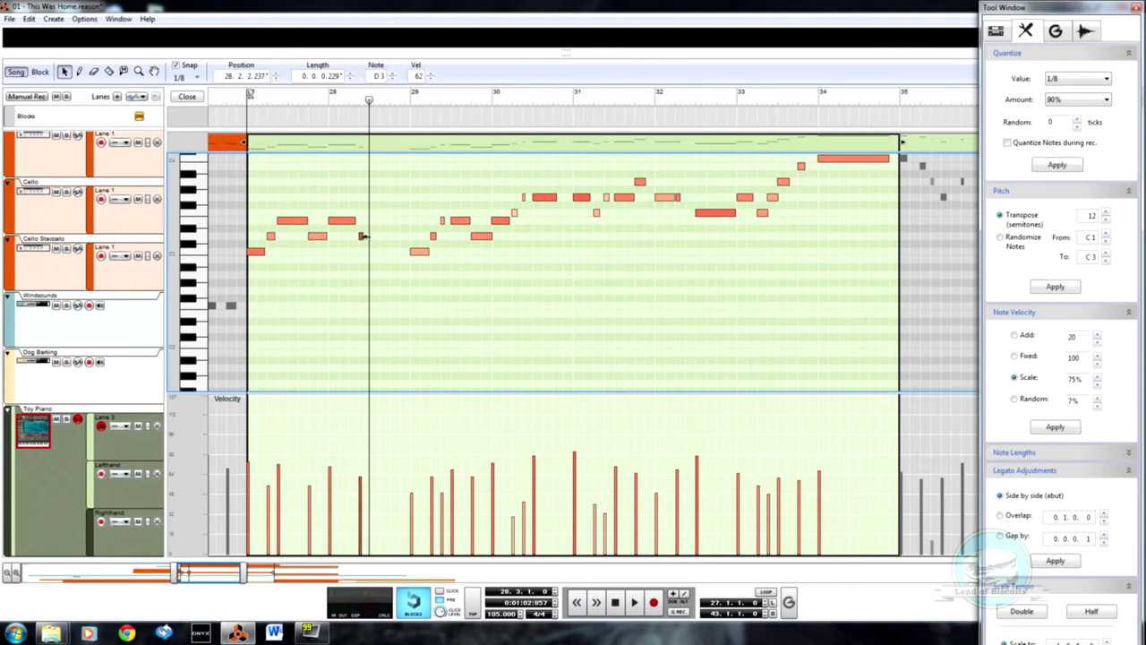
- Play back the Righthand melody from 26.4 to check the edited notes in bars 27 and 28
left_click(228, 103)
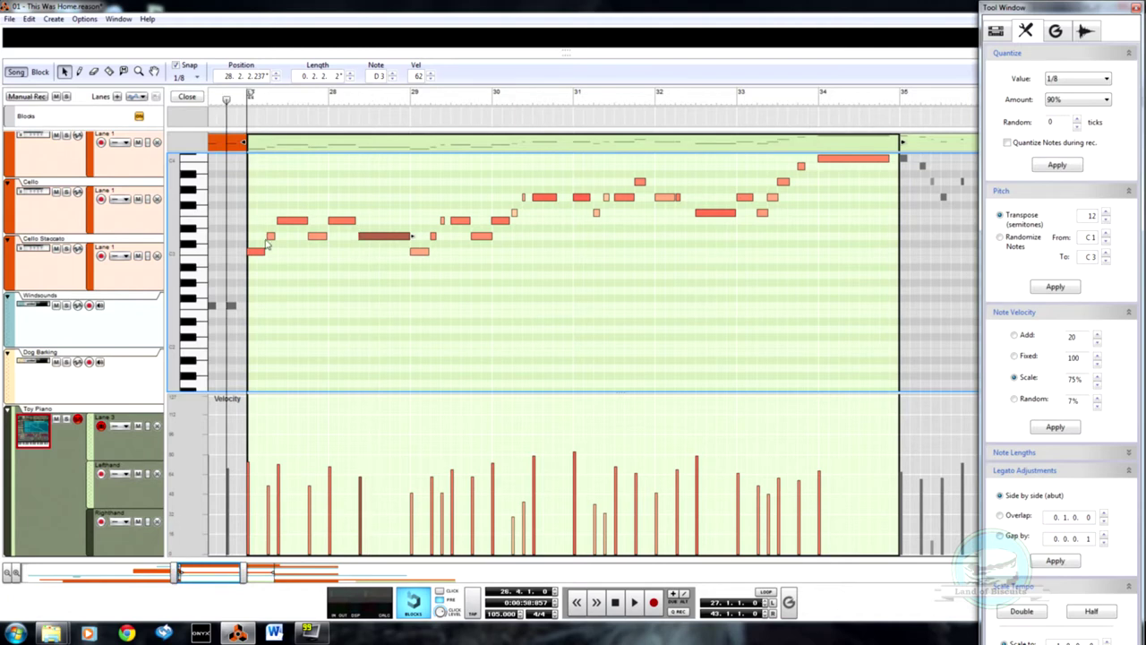
key("space")
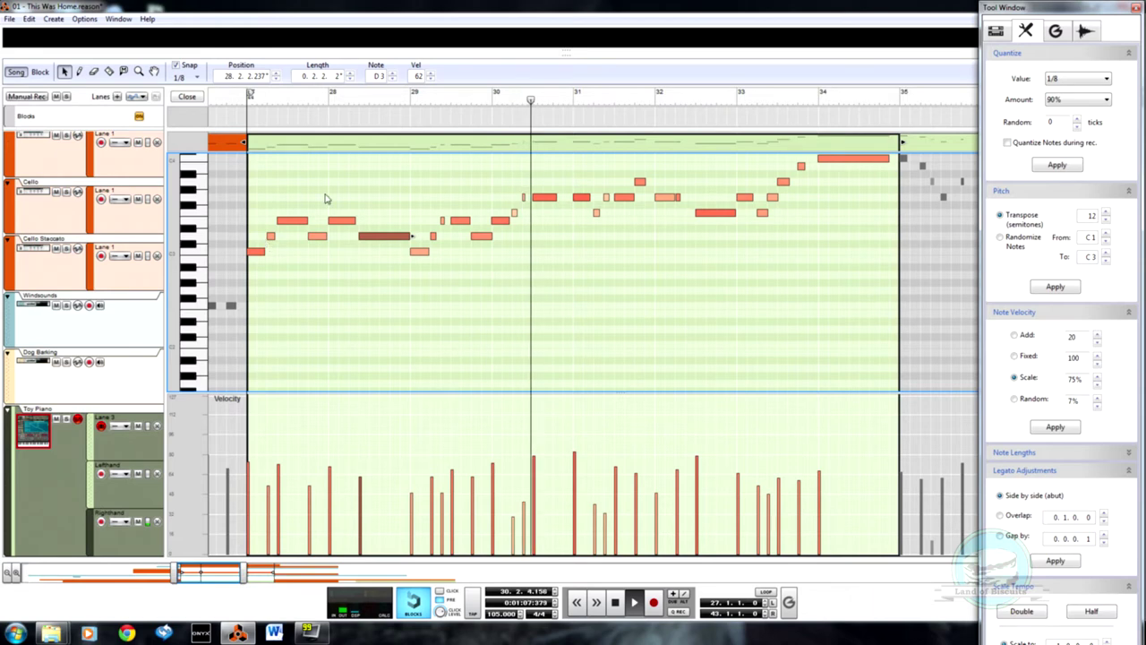
key("space")
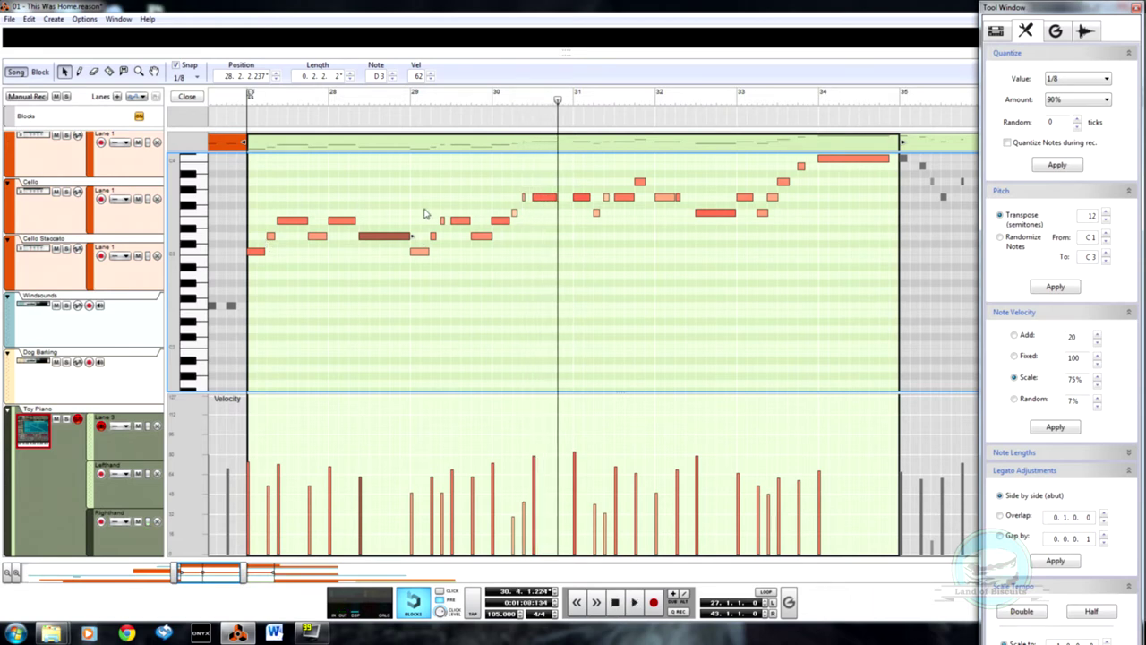
- Delete the E3 note at 29.3 and lengthen the short E3 before it to 0.1.2.8
left_click(455, 251)
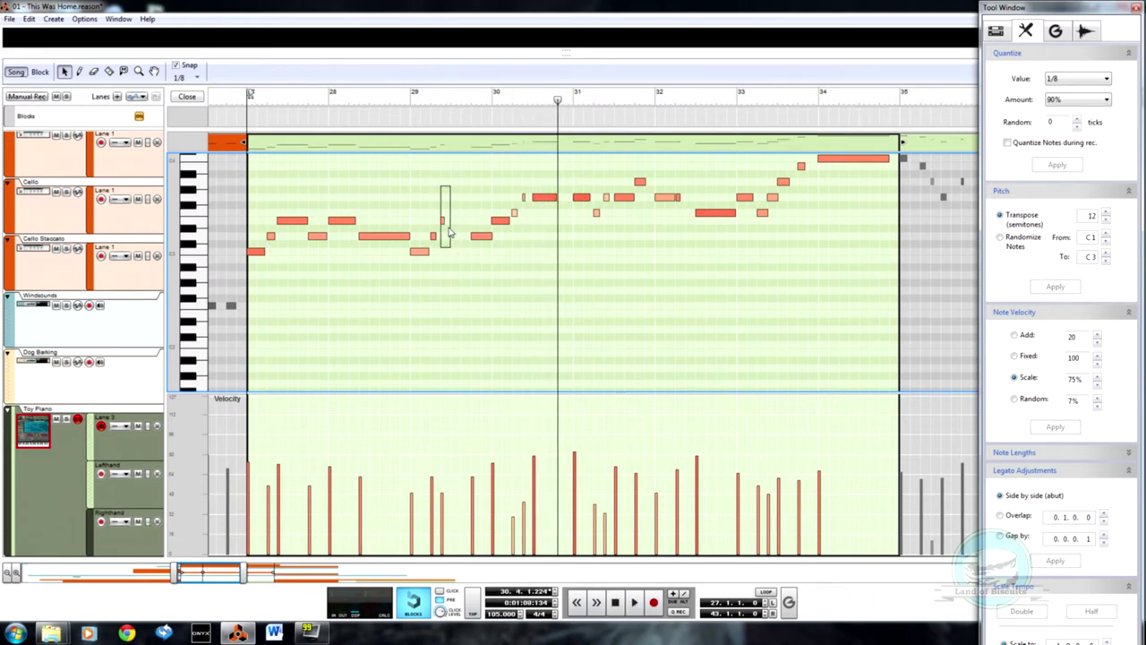
left_click_drag(451, 233, 453, 231)
- Play the song from just before bar 27 and follow the Righthand notes past bar 43
left_click(238, 97)
key("space")
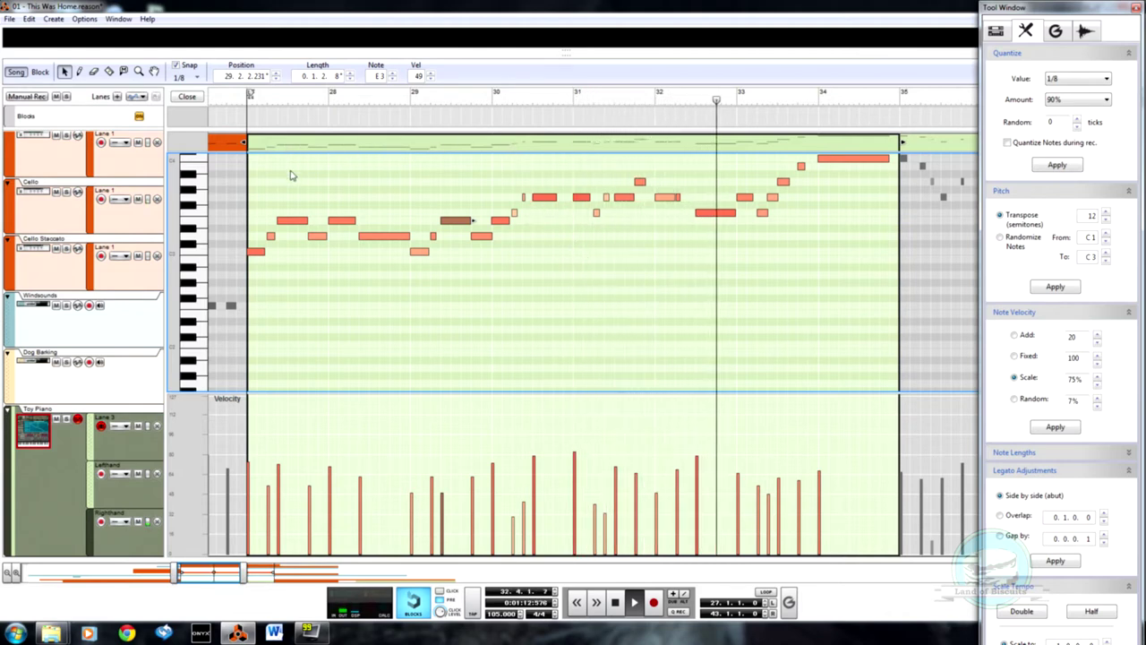
left_click_drag(205, 574, 210, 573)
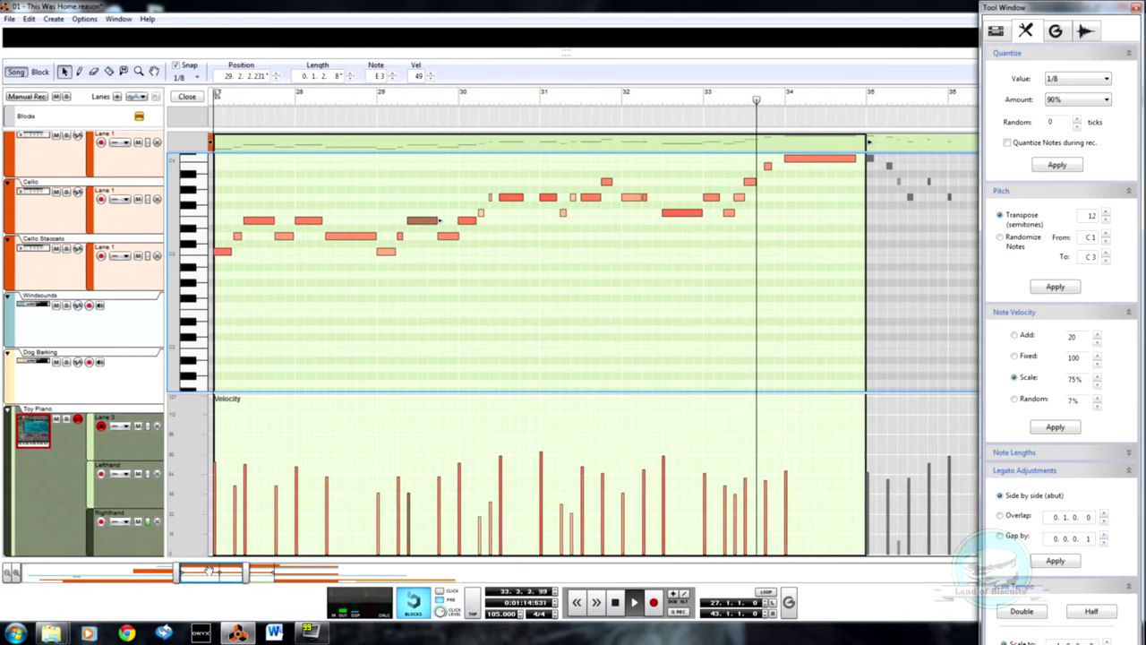
scroll(344, 289, "up", 2)
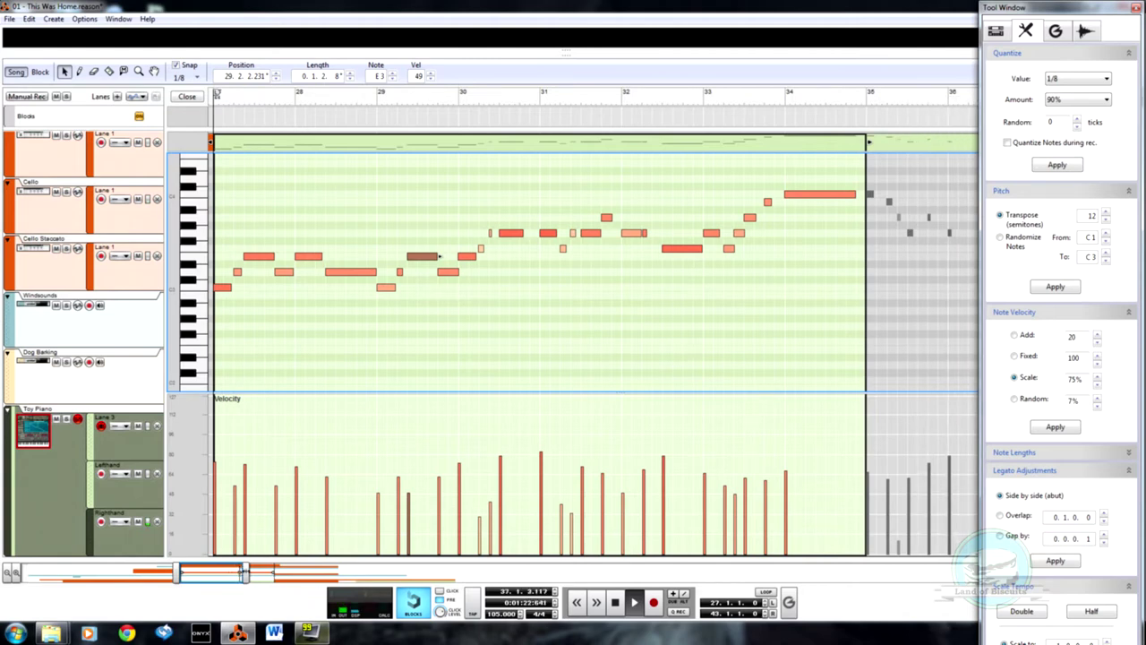
left_click_drag(244, 575, 318, 591)
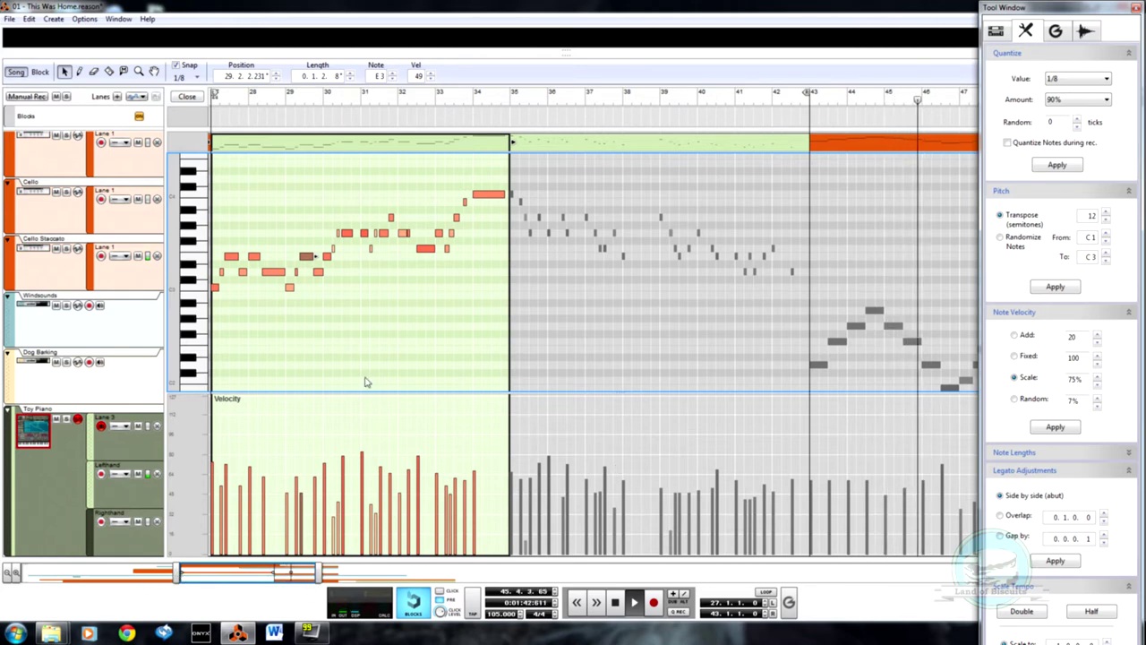
left_click_drag(319, 573, 358, 574)
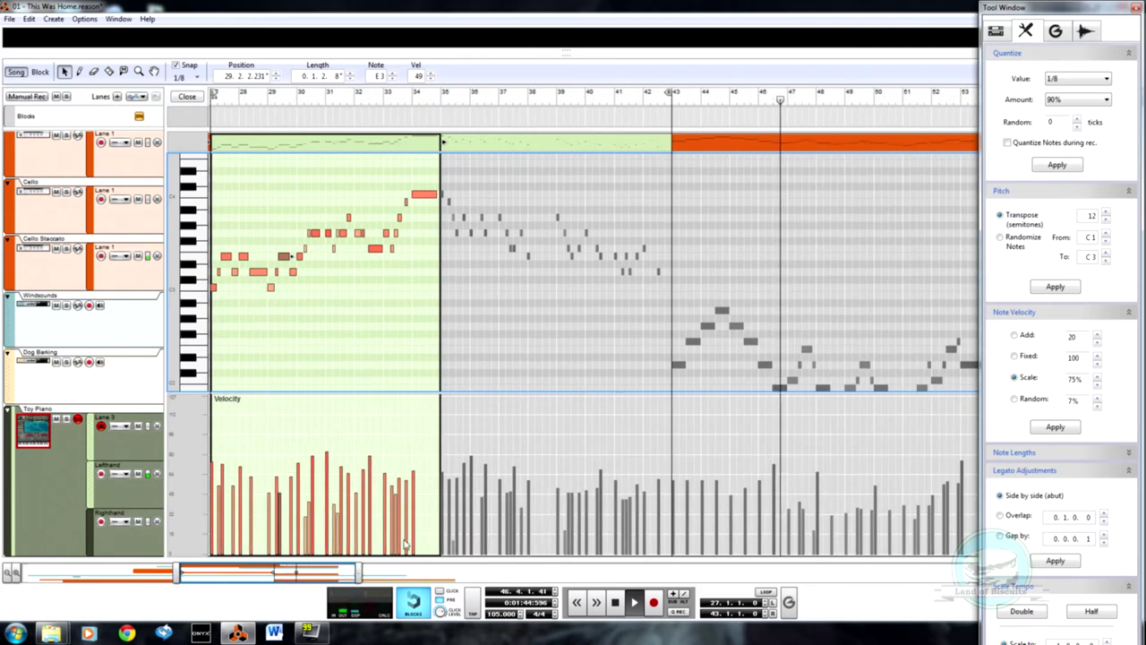
- Close the clip editor and review all tracks in the arrangement while the song plays to bar 72
left_click(179, 97)
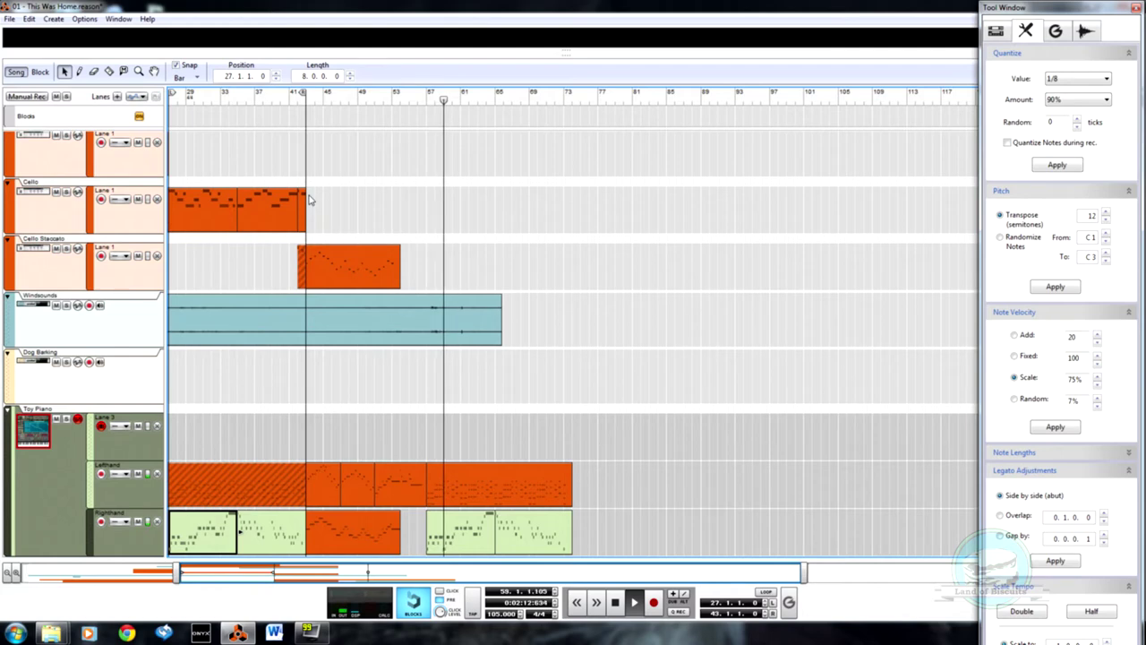
scroll(289, 137, "up", 5)
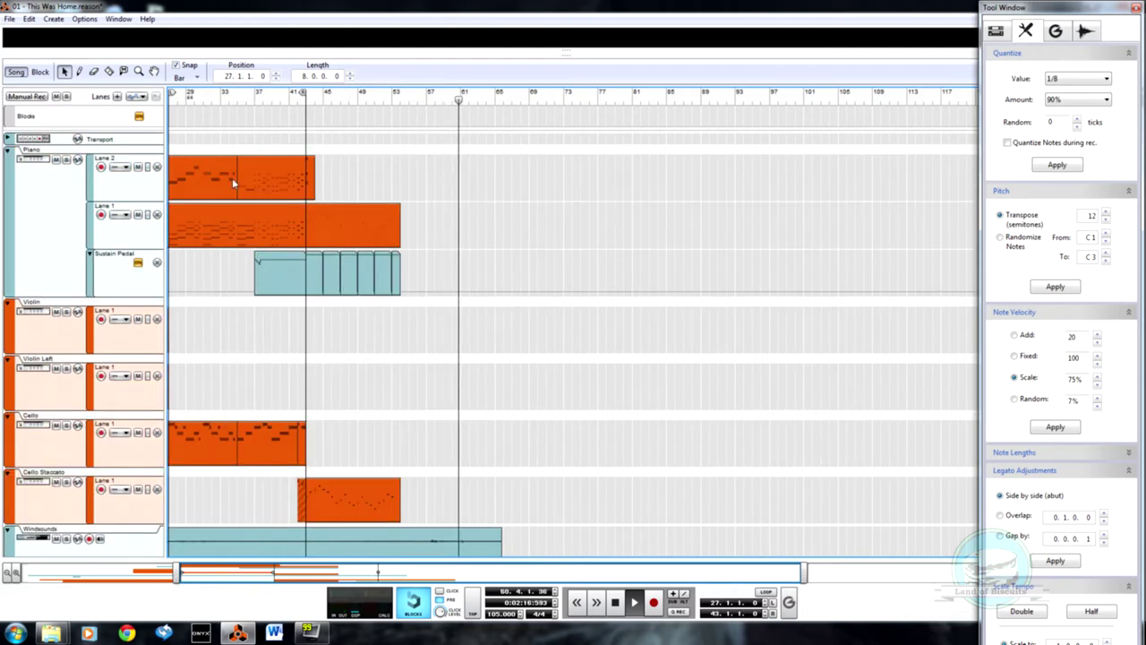
scroll(221, 168, "down", 5)
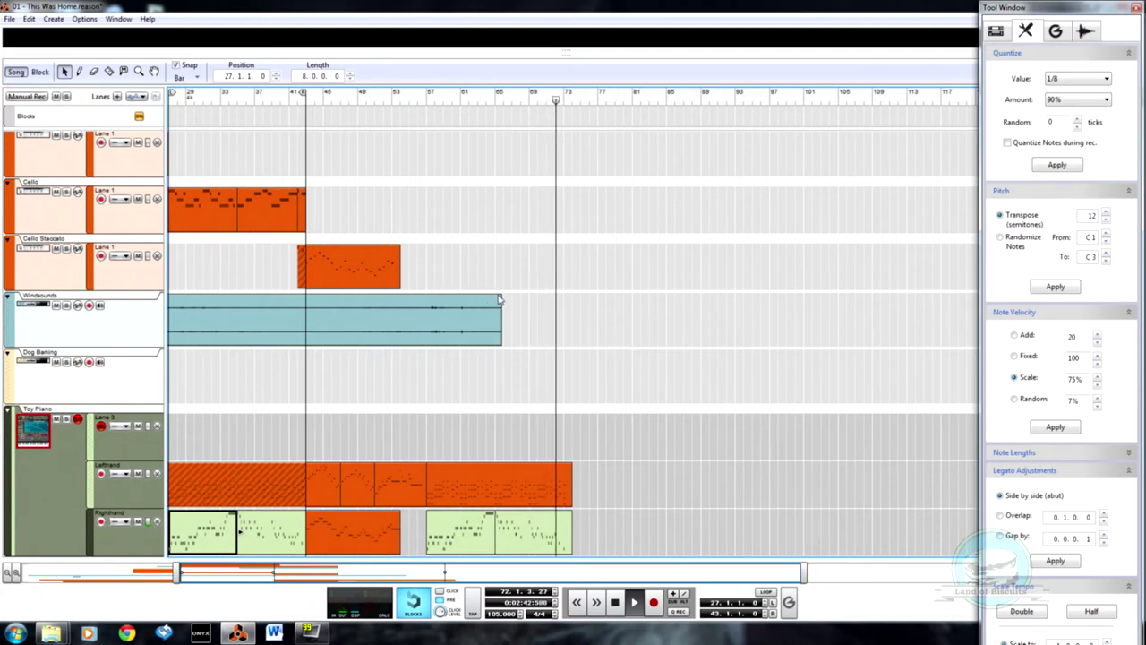
key("space")
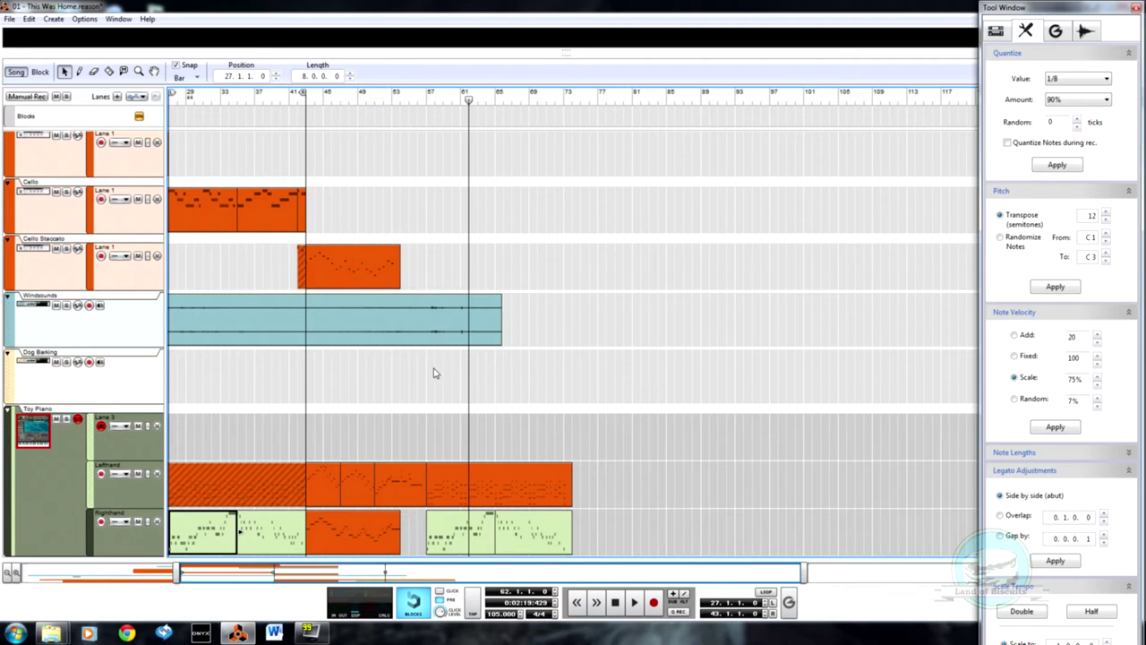
- Solo the Windsounds track and play back its clip from about bar 61 to bar 65
left_click(66, 306)
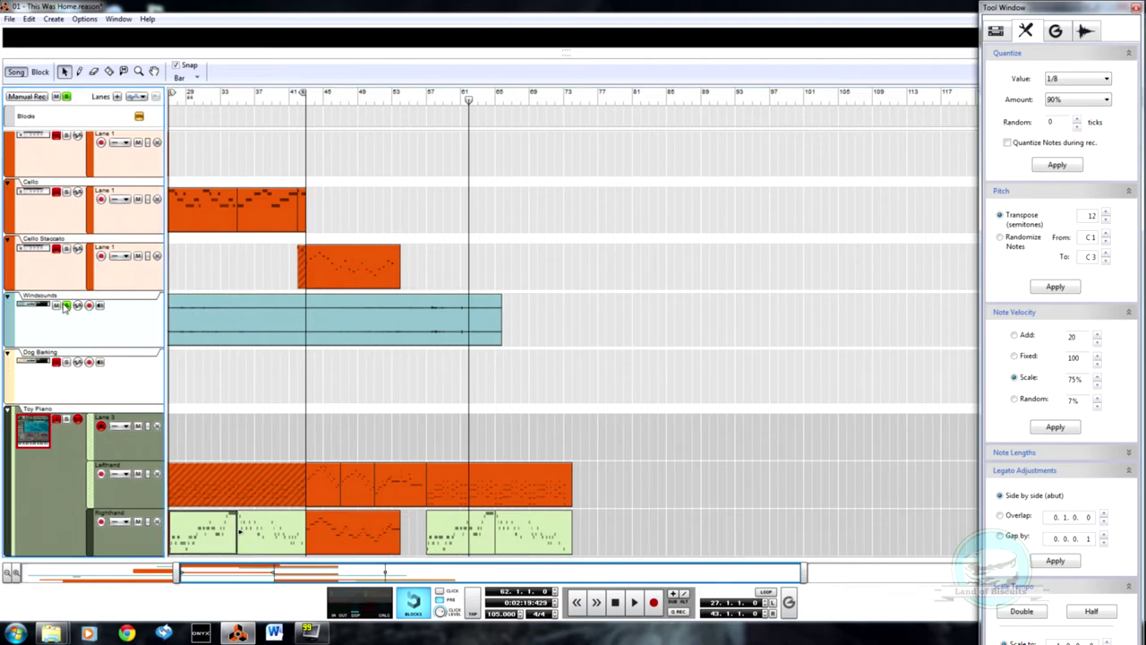
left_click(467, 100)
key("space")
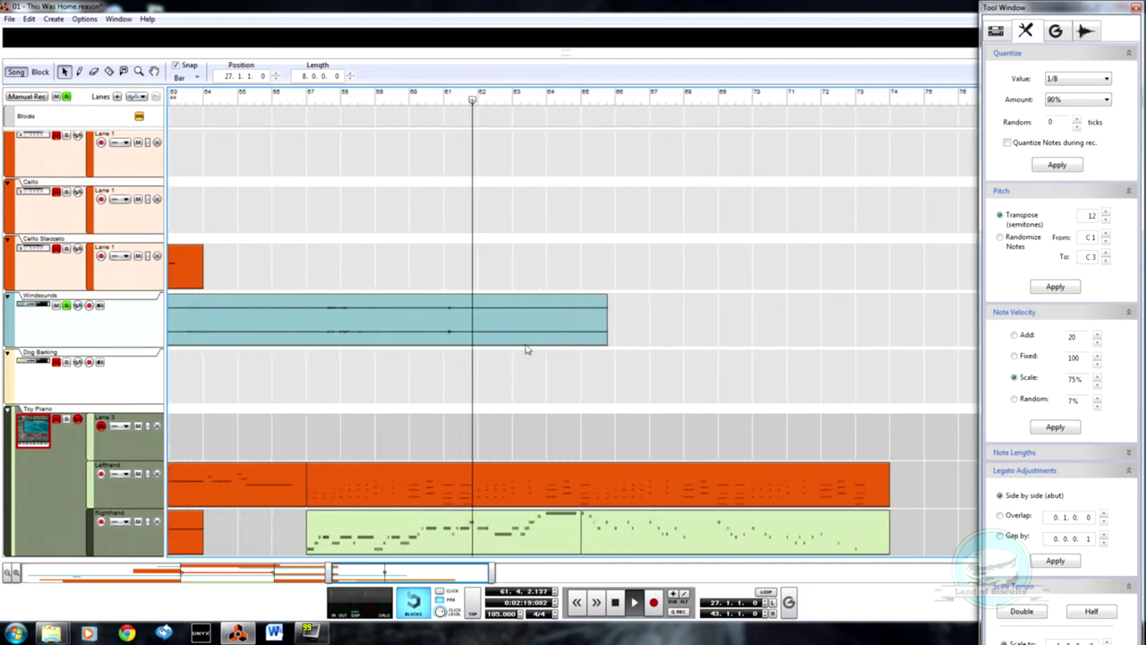
scroll(526, 349, "up", 2)
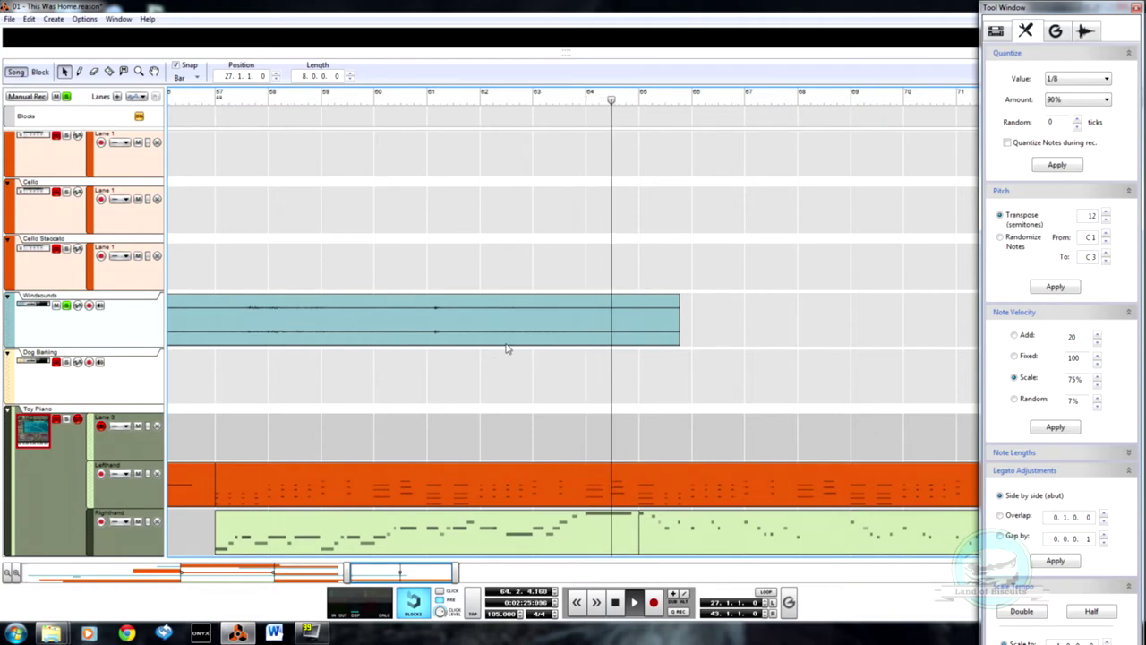
key("space")
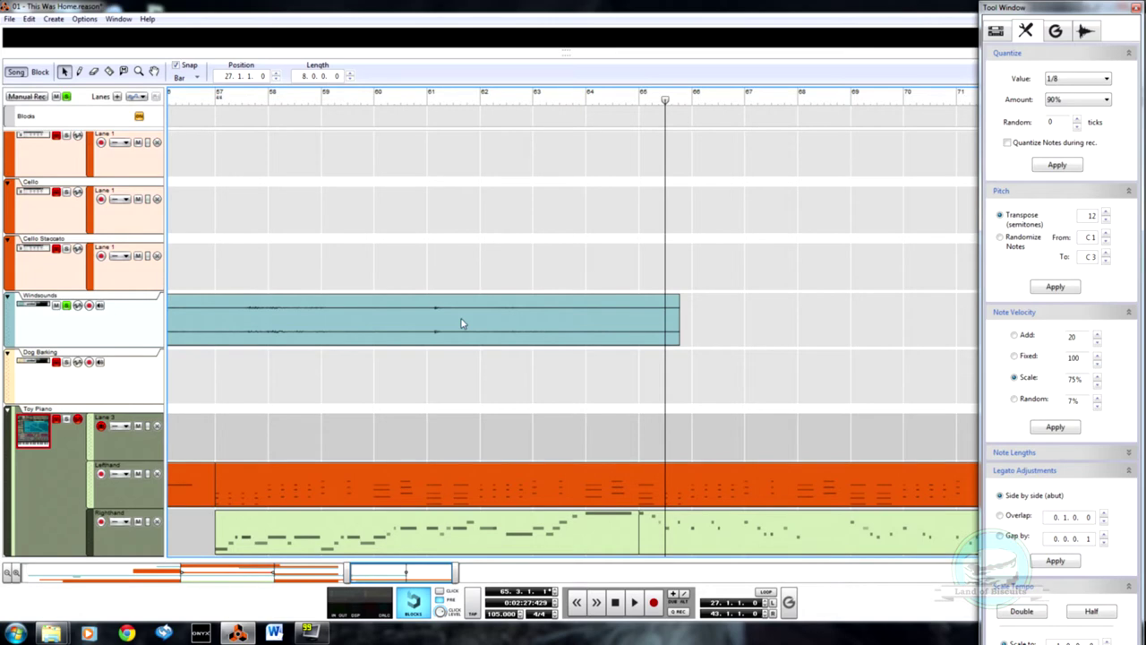
- Split the Windsounds clip at bars 62 and 65 to isolate a three-bar section
right_click(119, 341)
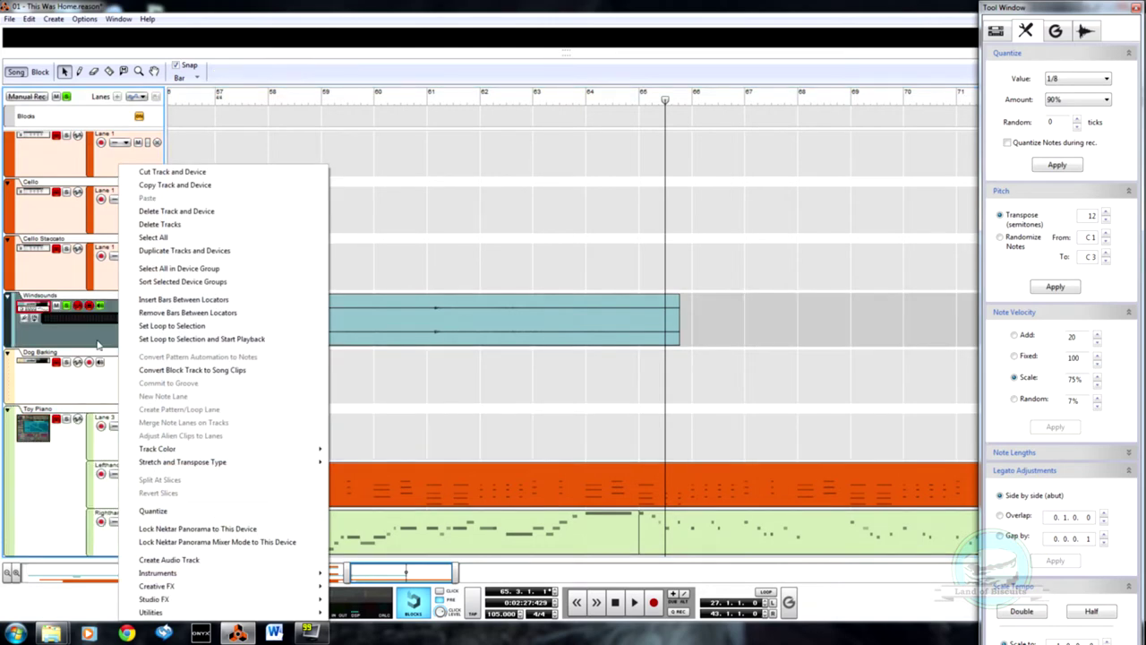
left_click(99, 344)
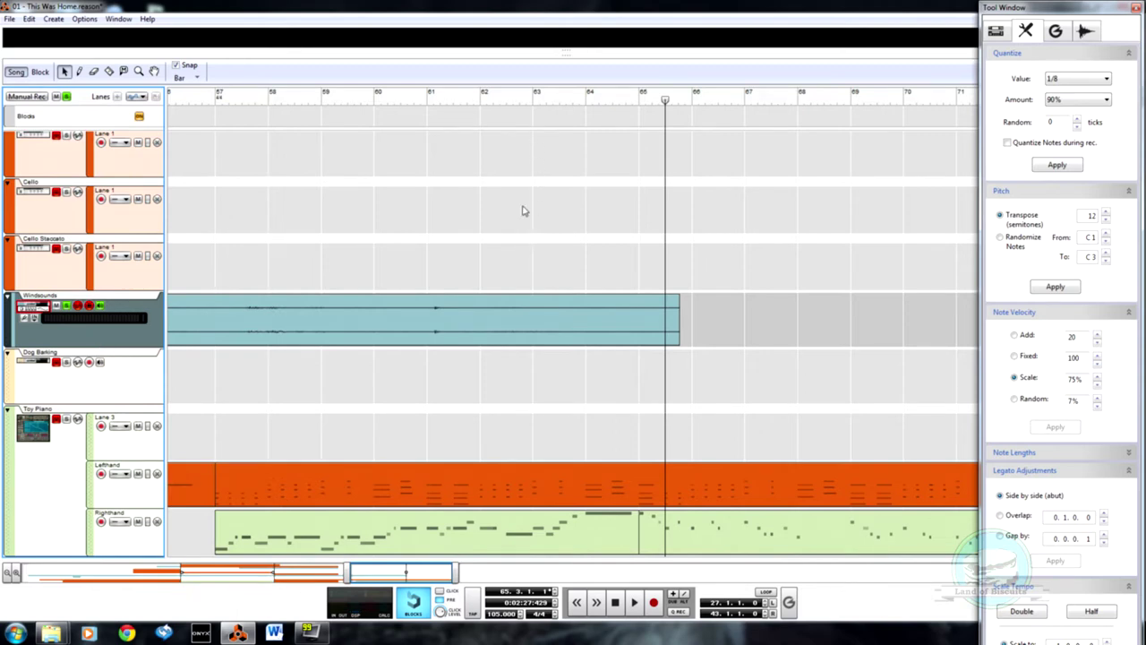
left_click_drag(474, 324, 630, 335)
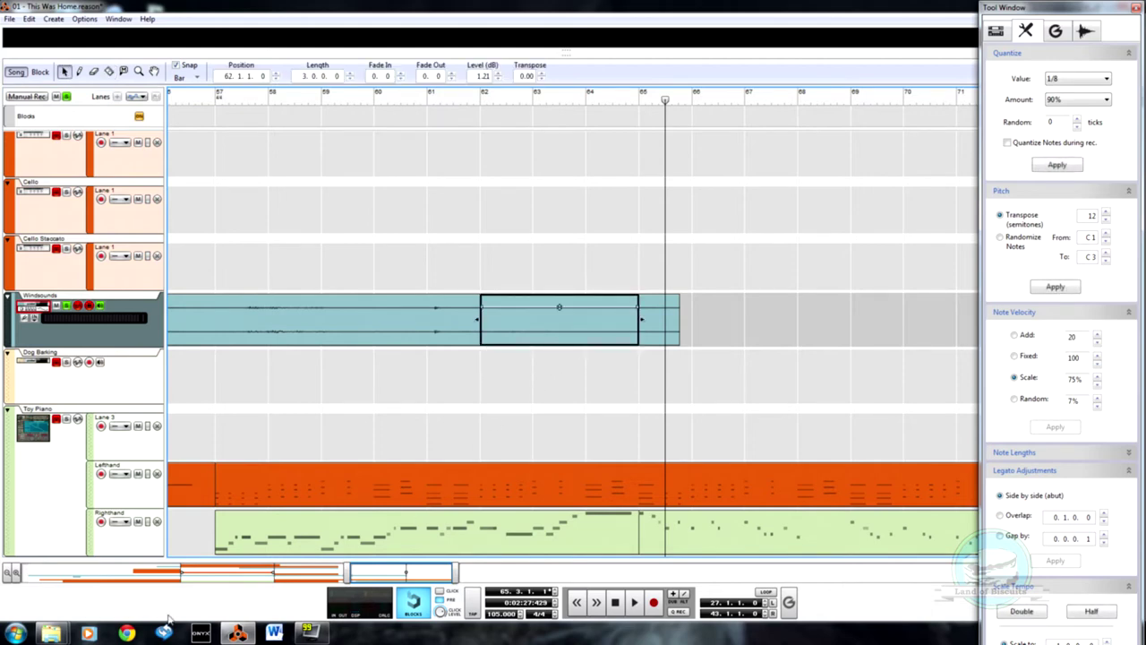
- Play back the soloed Windsounds audio from bar 54 to bar 55
left_click_drag(346, 573, 80, 573)
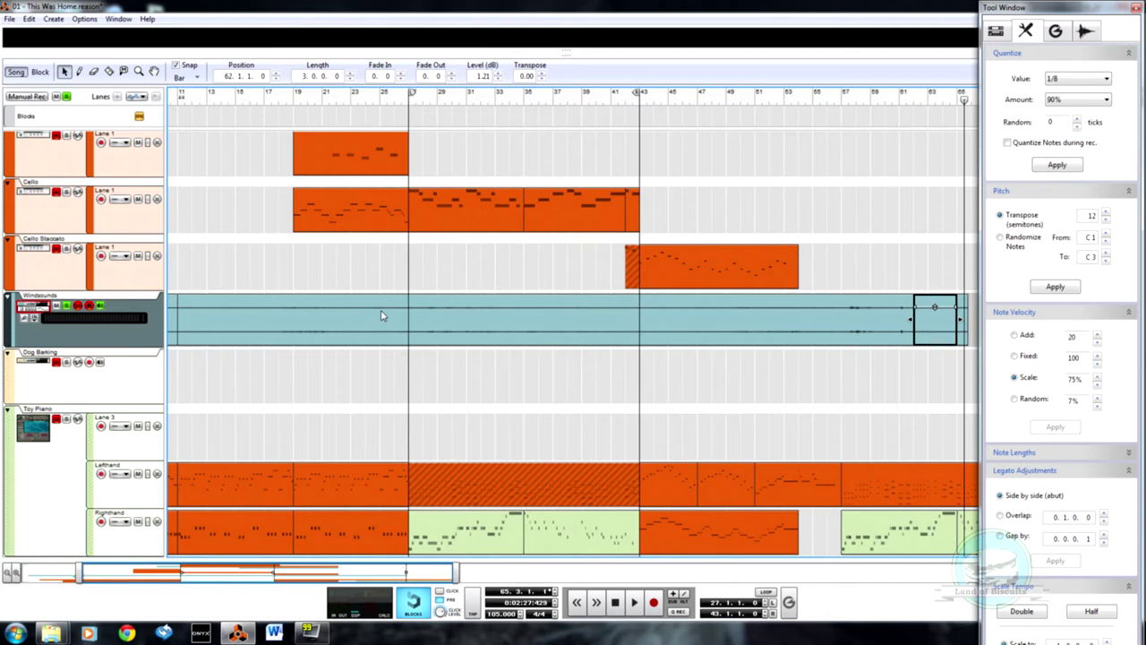
left_click_drag(139, 567, 208, 575)
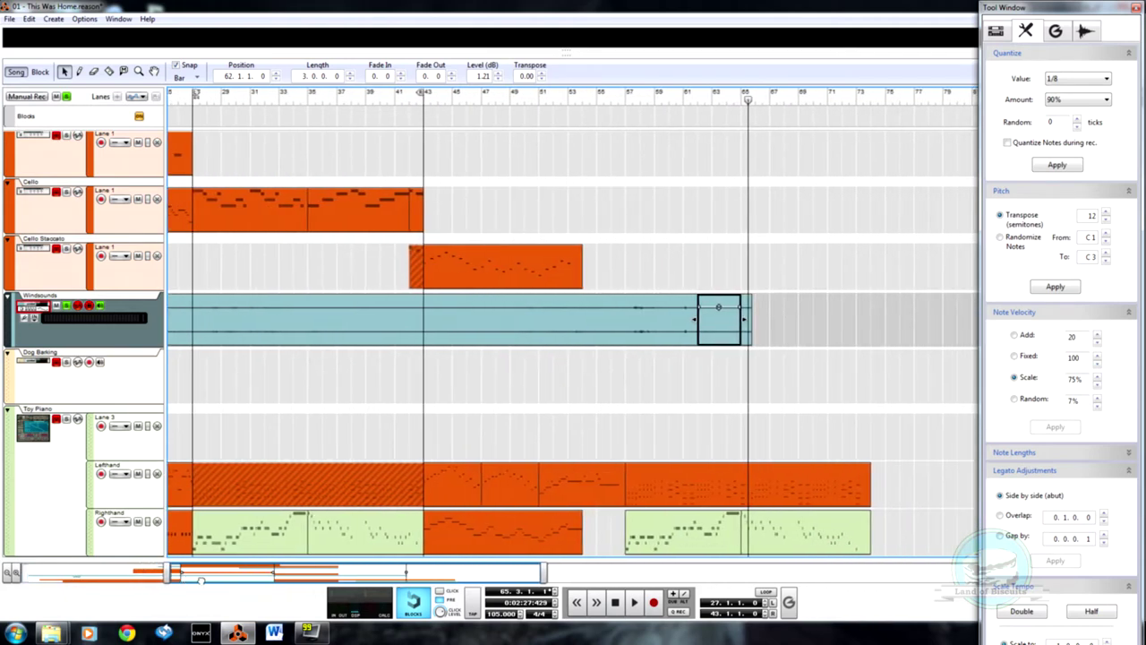
left_click(574, 96)
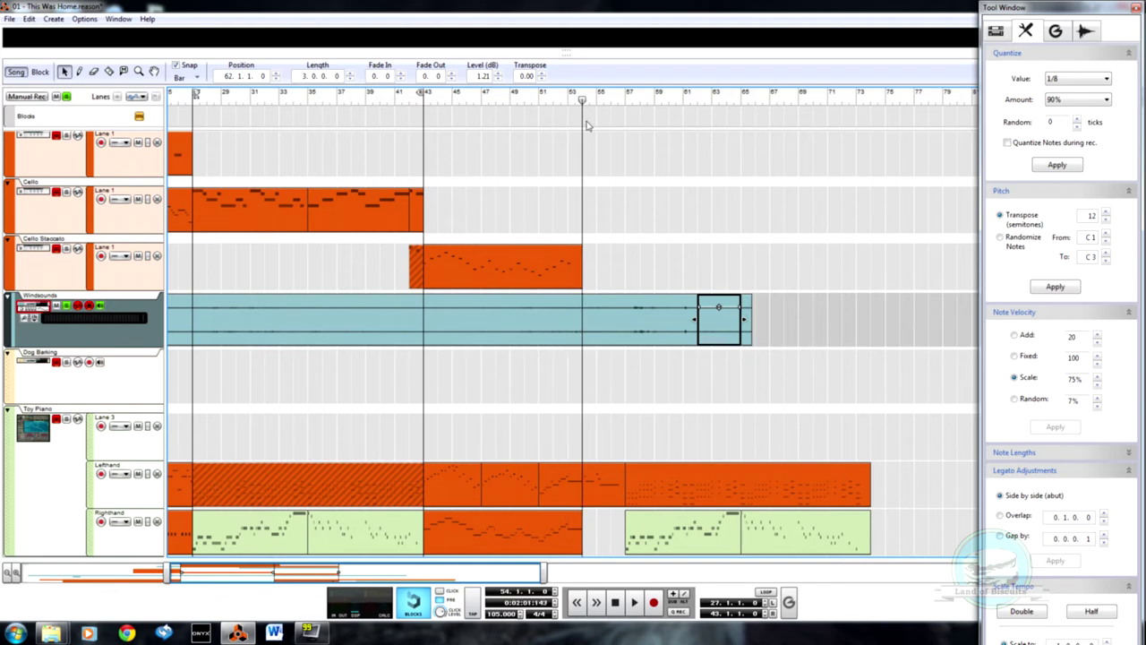
key("space")
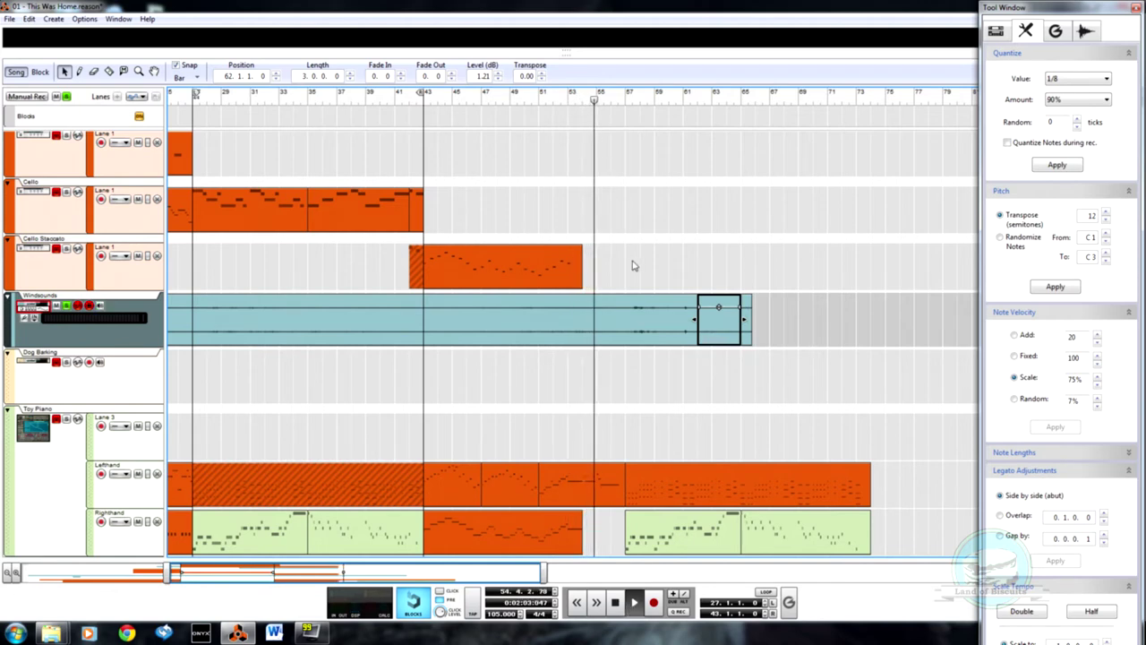
key("space")
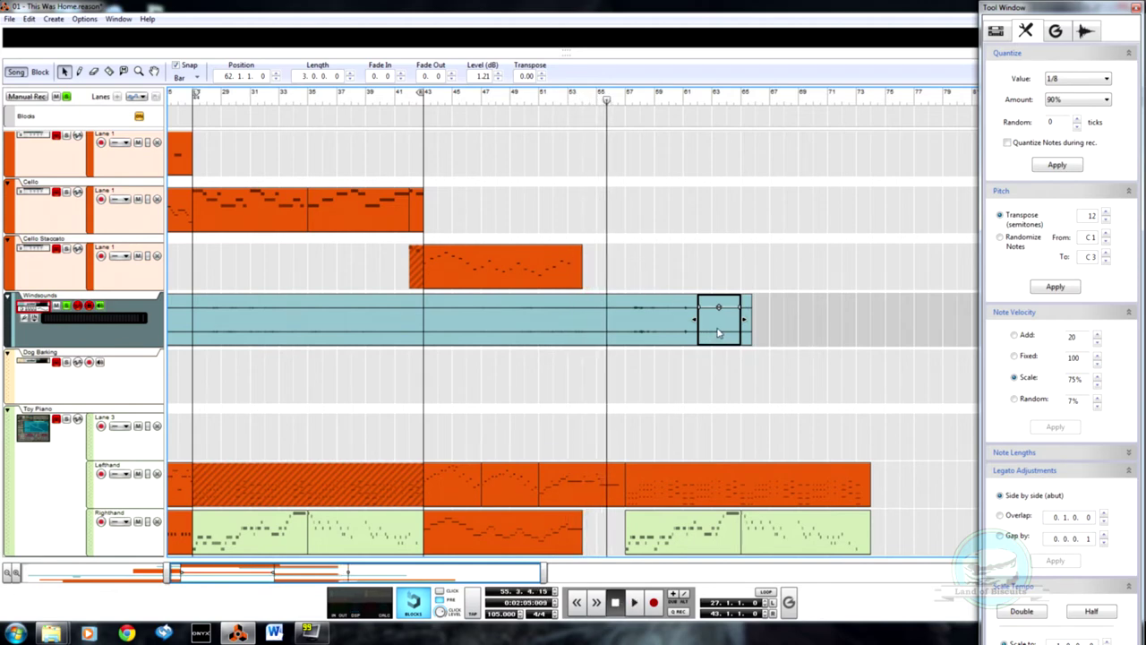
- Split the Windsounds clip at bars 54 and 57, and copy the three-bar section from bar 62 to bar 71
left_click_drag(718, 333, 846, 344)
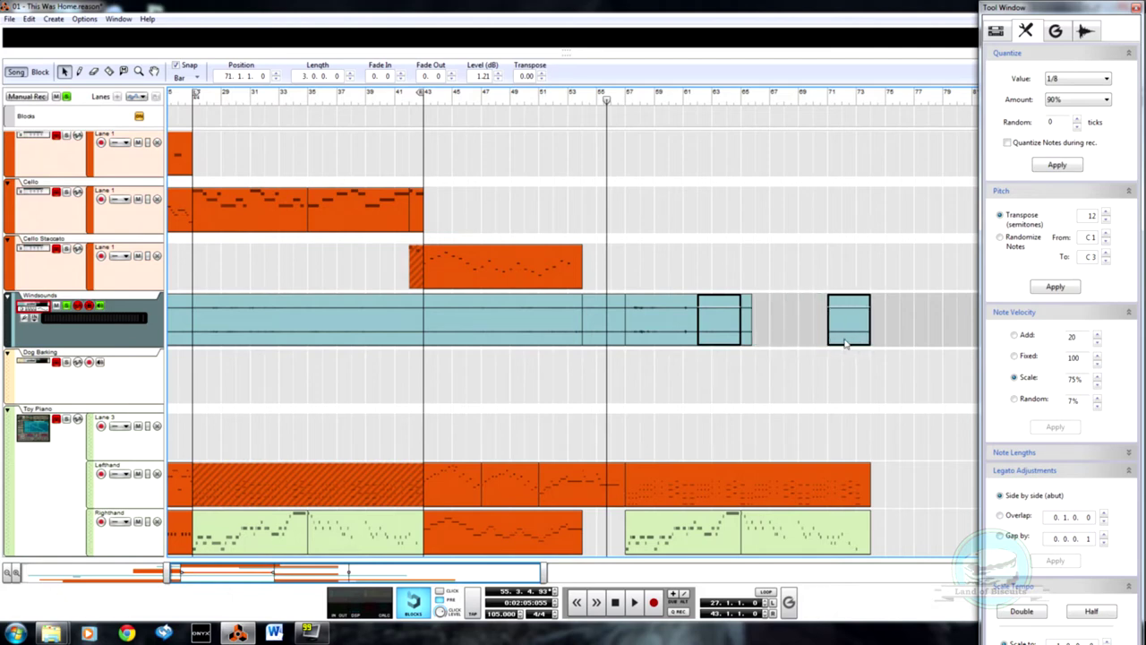
left_click(567, 98)
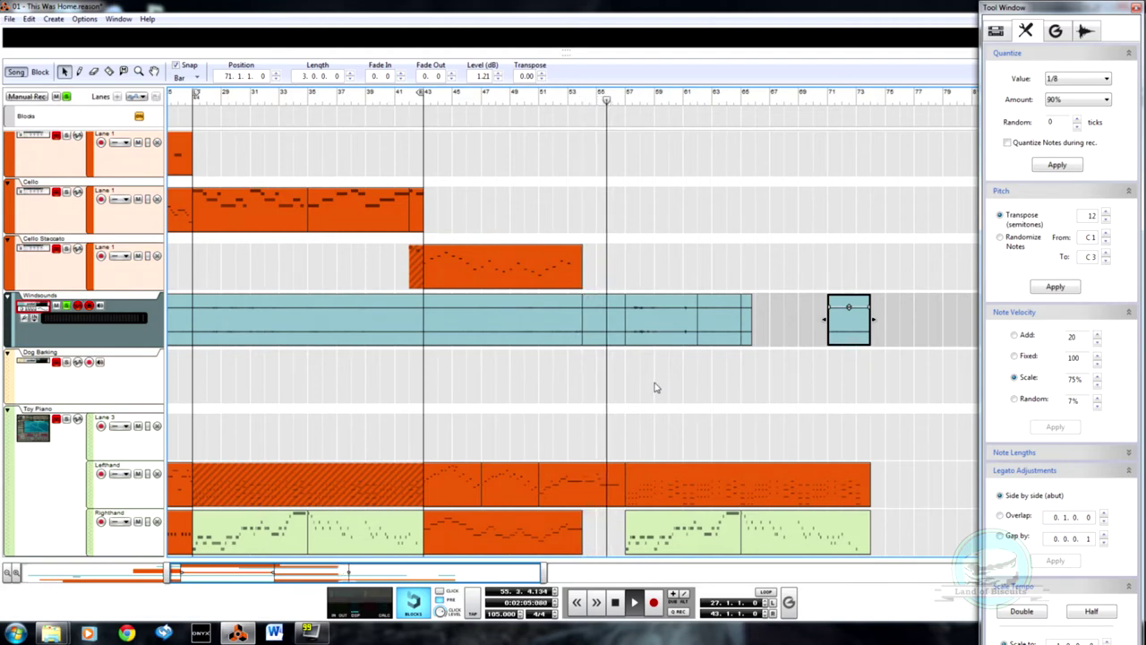
- Play back the soloed Windsounds from bar 54, then shorten its bar 54 section to one bar and extend the following clip back to bar 55
scroll(609, 336, "up", 4)
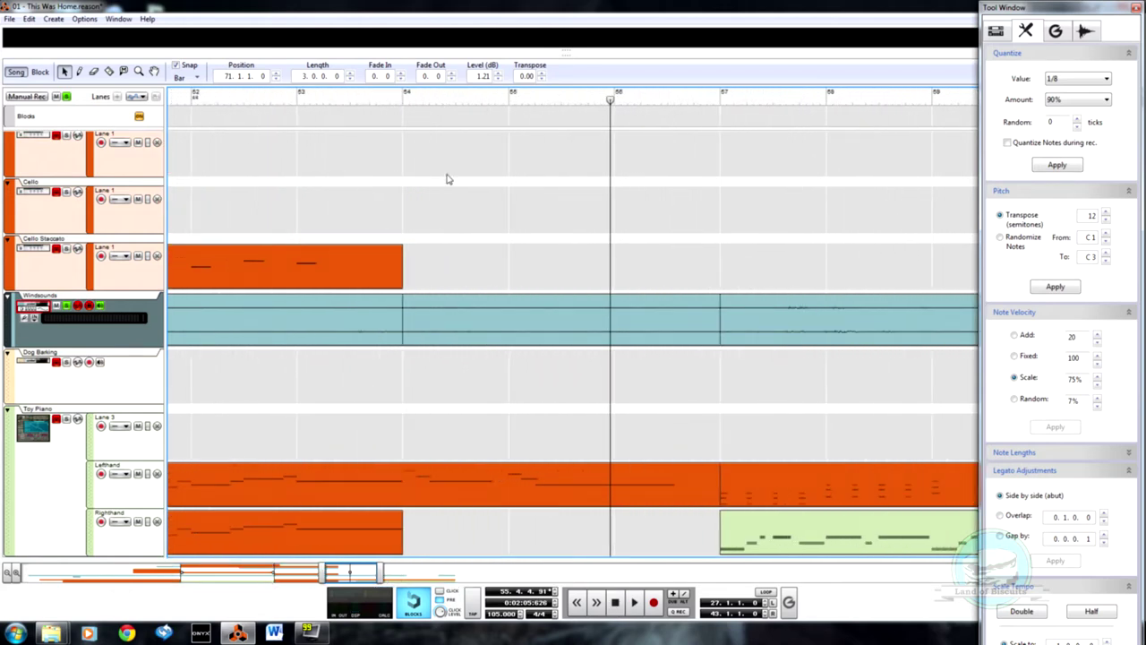
left_click(391, 102)
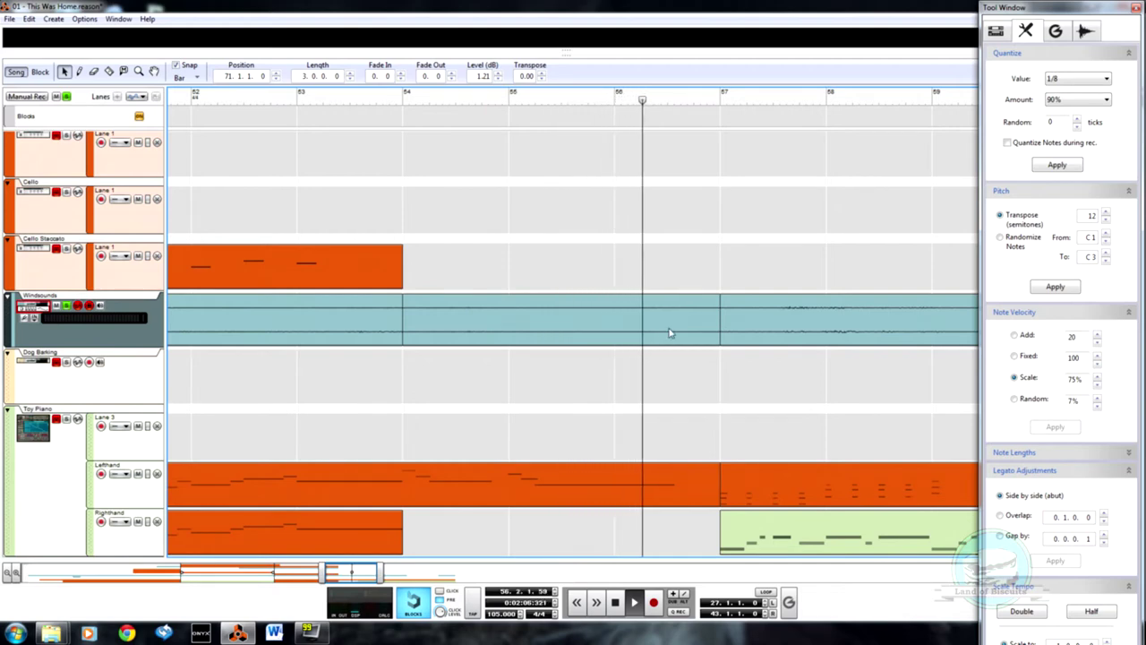
left_click(713, 327)
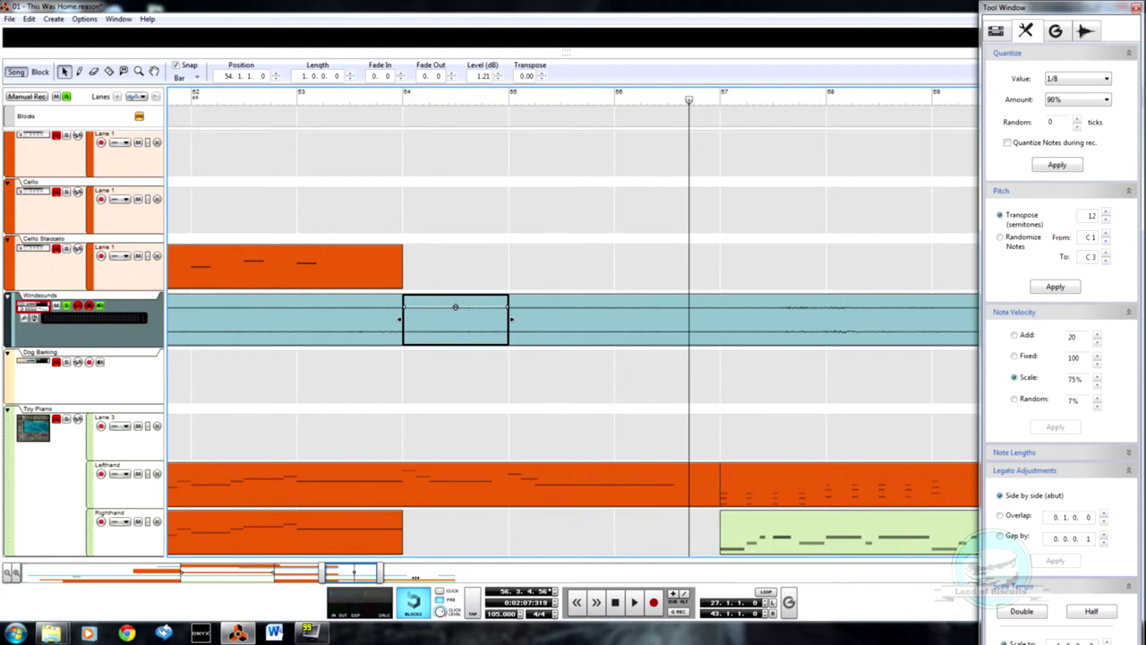
- Listen to the soloed Windsounds audio near the start of the song and from bar 54 to bar 55
left_click_drag(381, 571, 663, 572)
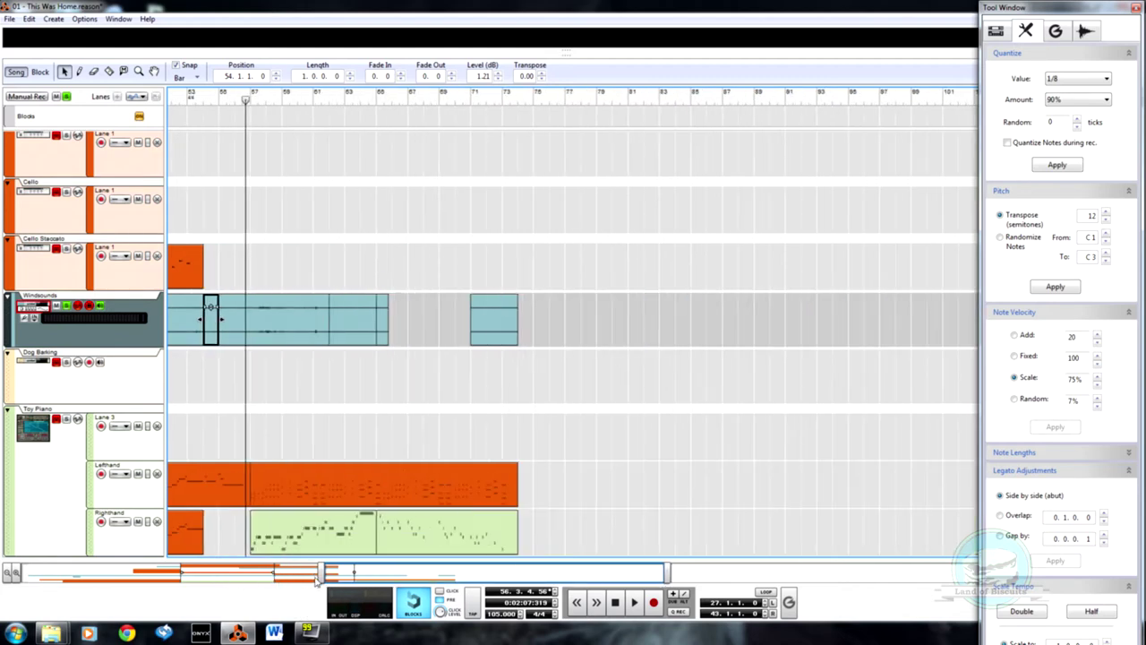
left_click_drag(324, 571, 27, 571)
left_click(179, 102)
left_click(252, 100)
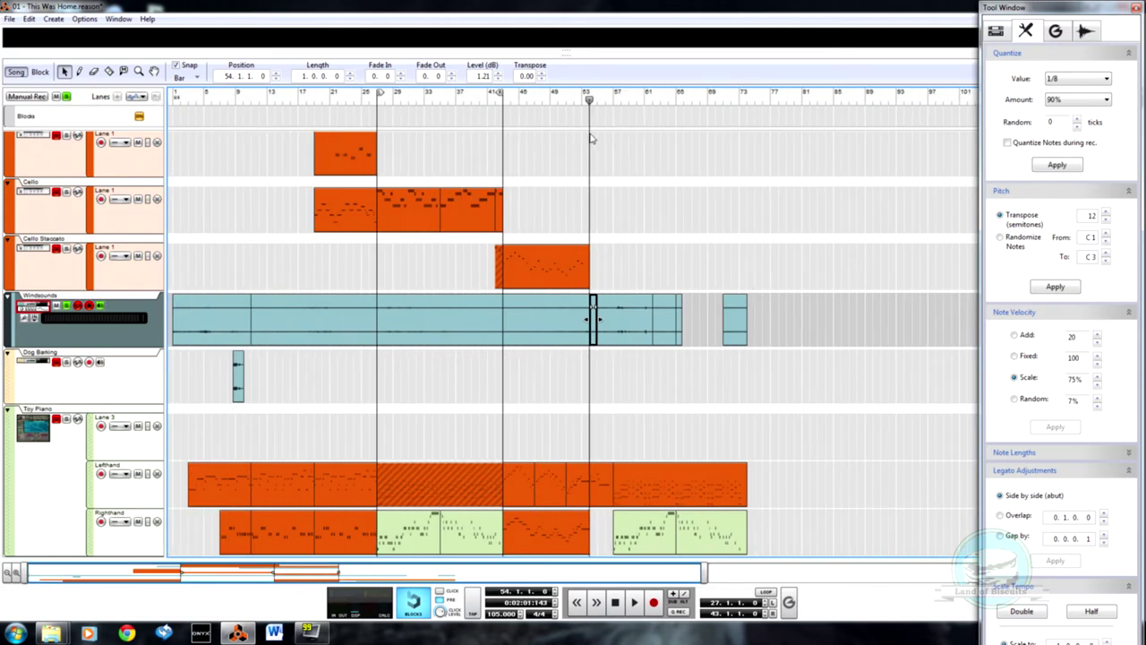
scroll(708, 385, "up", 3)
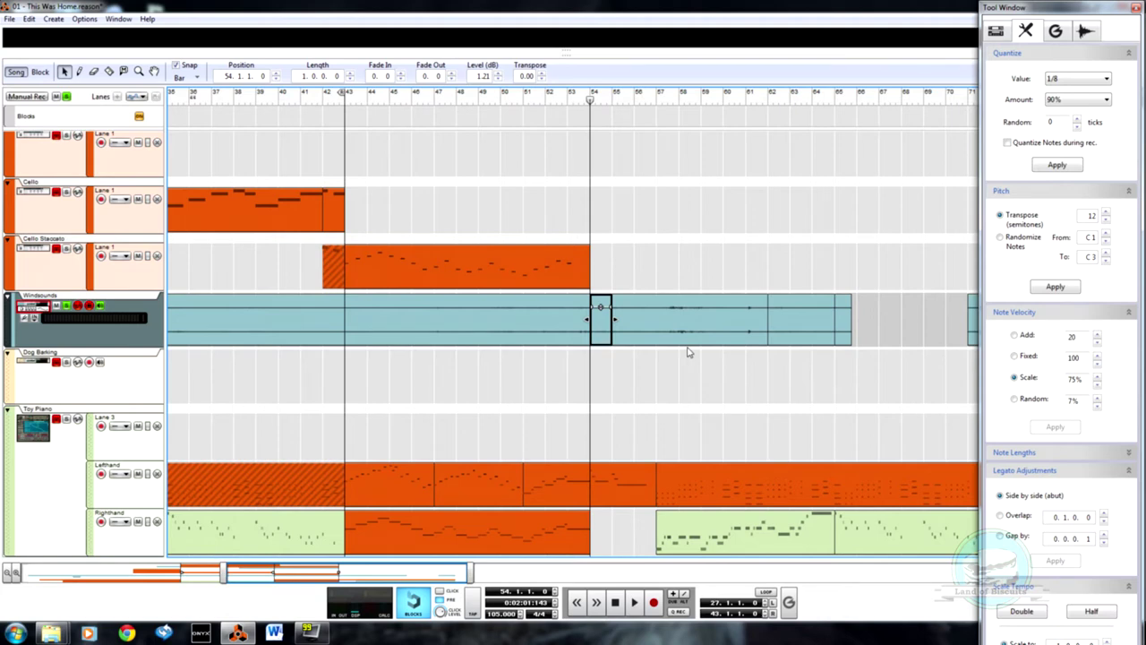
key("space")
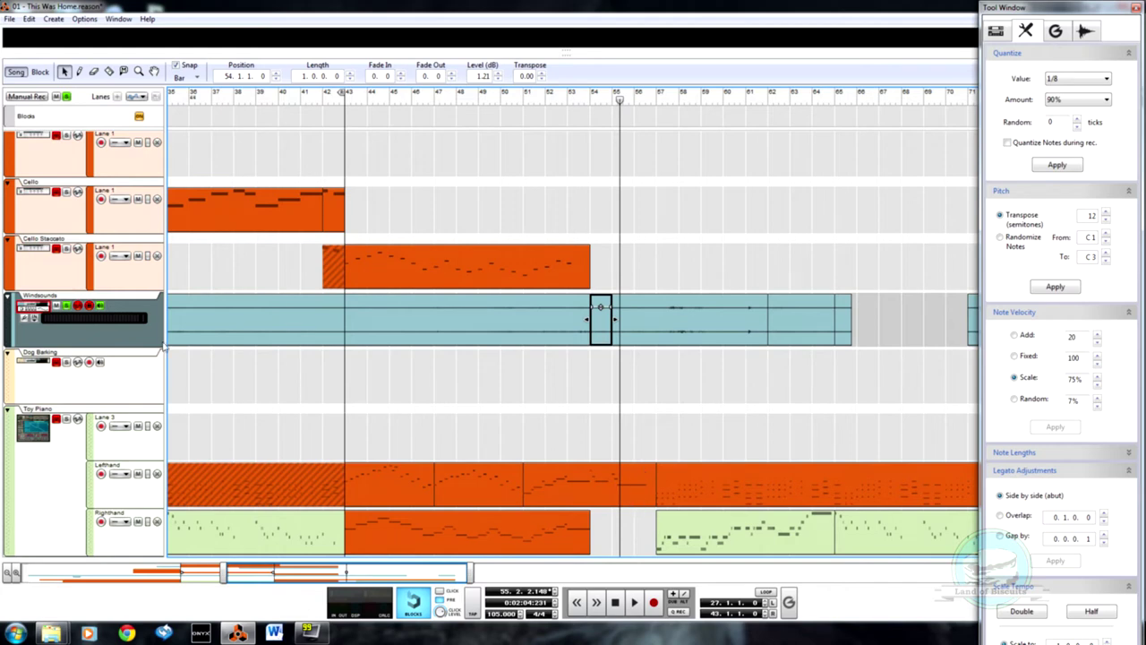
- Copy the one-bar Windsounds section from bar 54 to bar 56 and check the transition unsoloed in the full mix
left_click(73, 308)
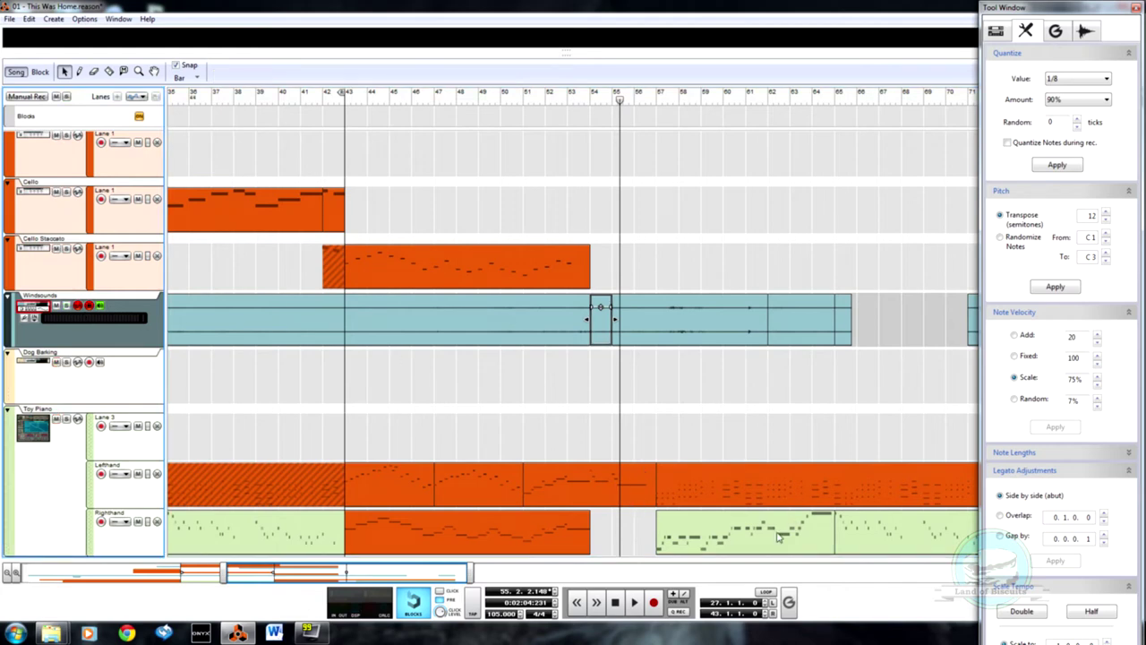
left_click(574, 93)
key("space")
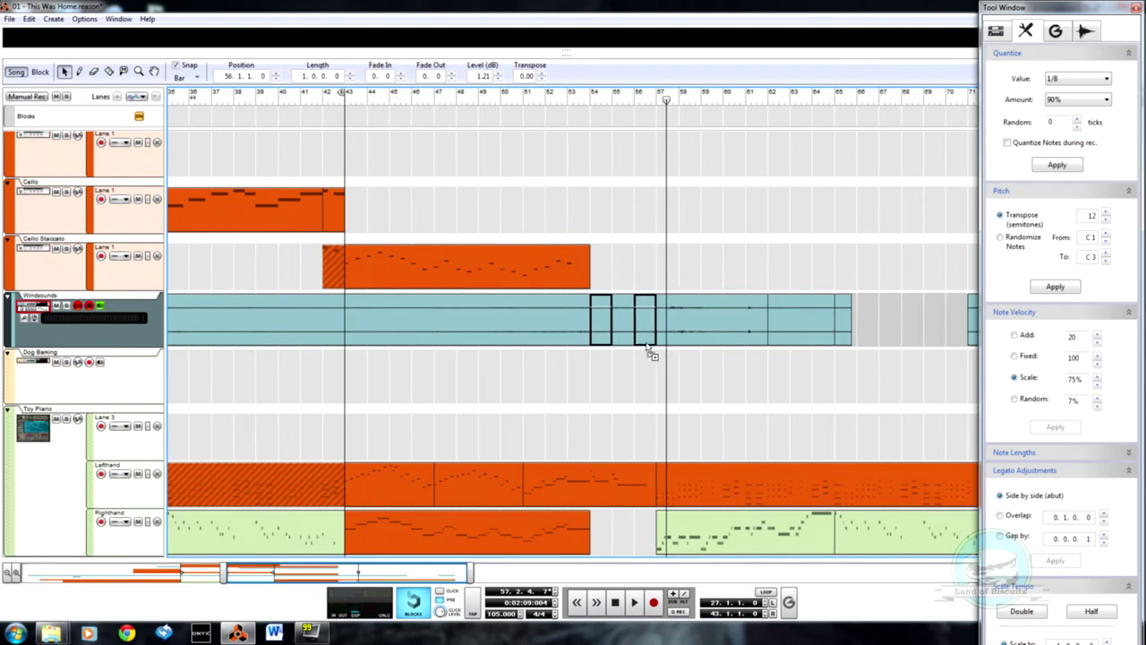
left_click(586, 106)
left_click(576, 111)
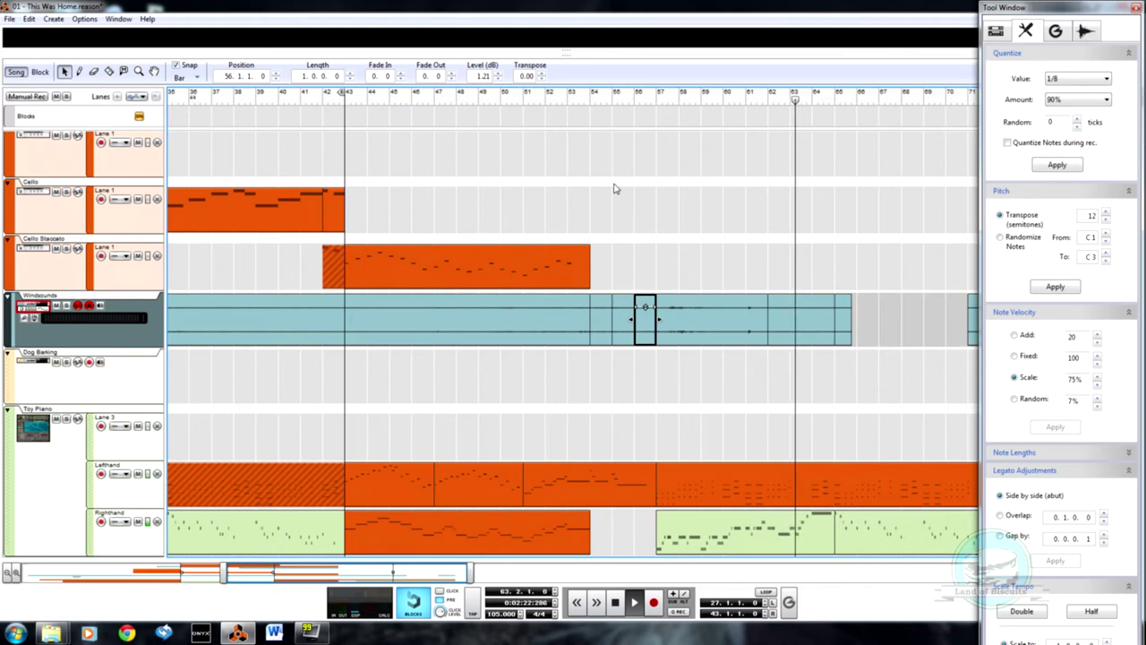
- Replace the three-bar Windsounds section at bar 62 with a copy of the opening ten-bar Windsounds clip
left_click(801, 325)
key("Delete")
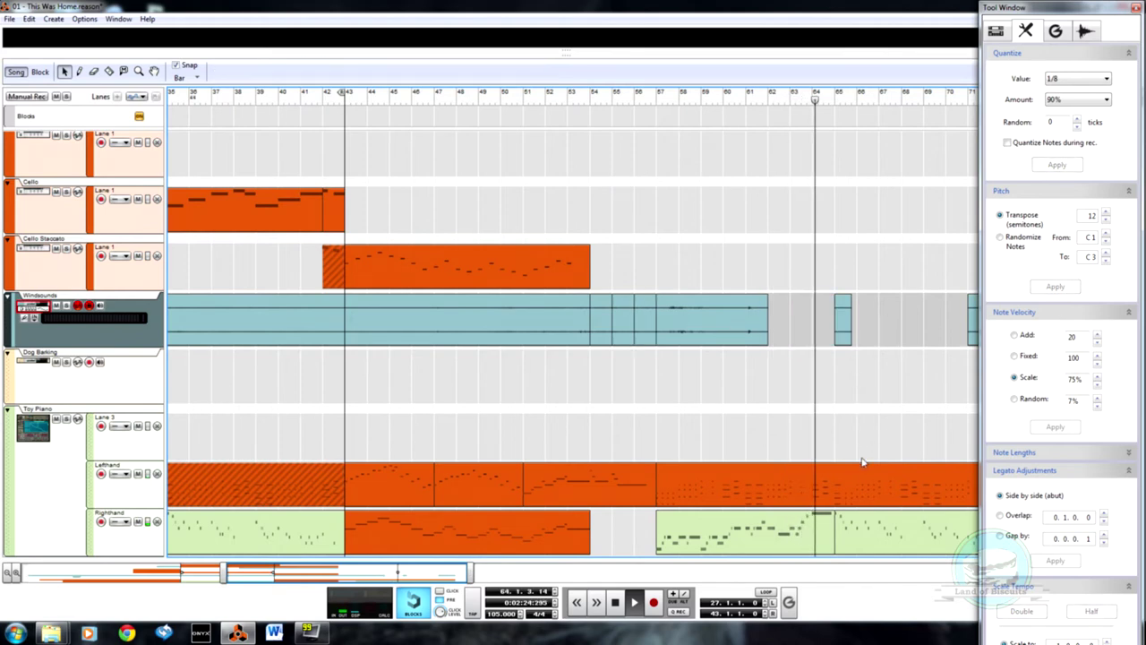
left_click_drag(373, 573, 526, 570)
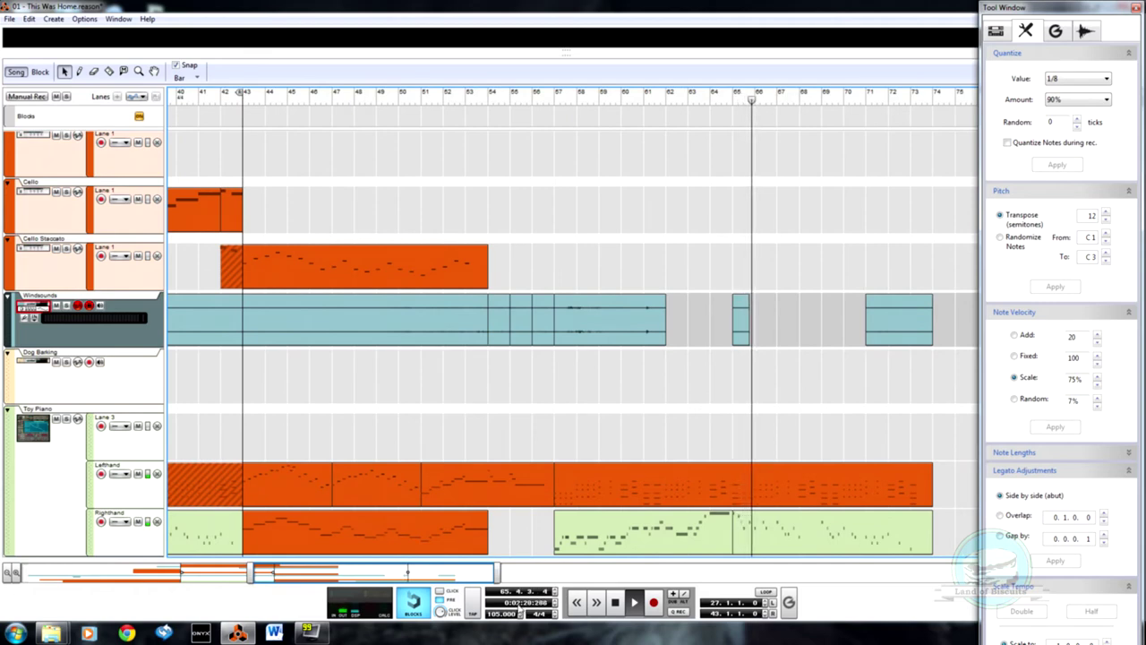
left_click_drag(497, 571, 640, 571)
left_click_drag(249, 571, 27, 571)
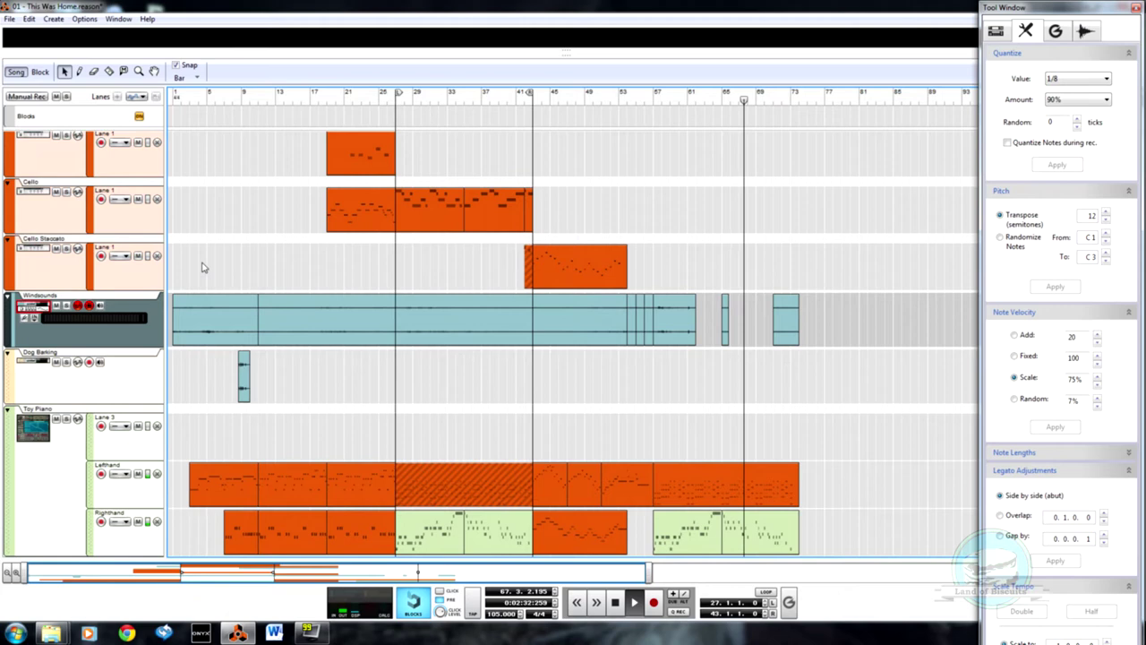
left_click_drag(191, 383, 727, 333)
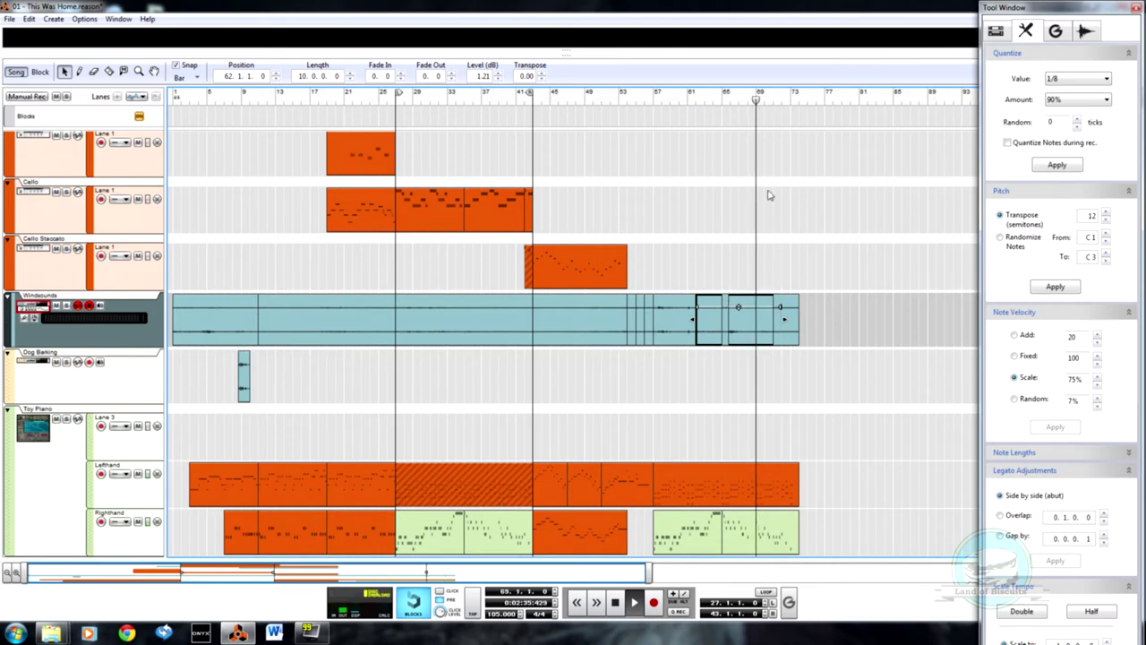
- Mute the three-bar Windsounds section at bar 71
scroll(809, 333, "up", 3)
key("t")
left_click(876, 333)
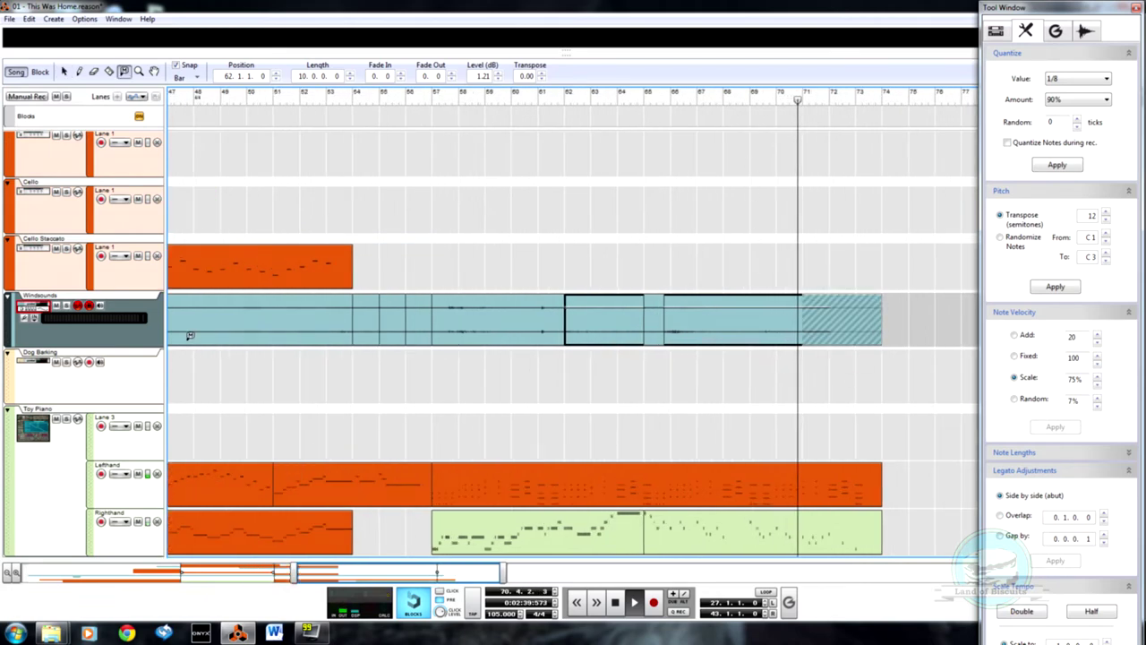
- Solo the Windsounds track and audition it around bars 65 and 69 and from about bar 10
key("space")
left_click(70, 311)
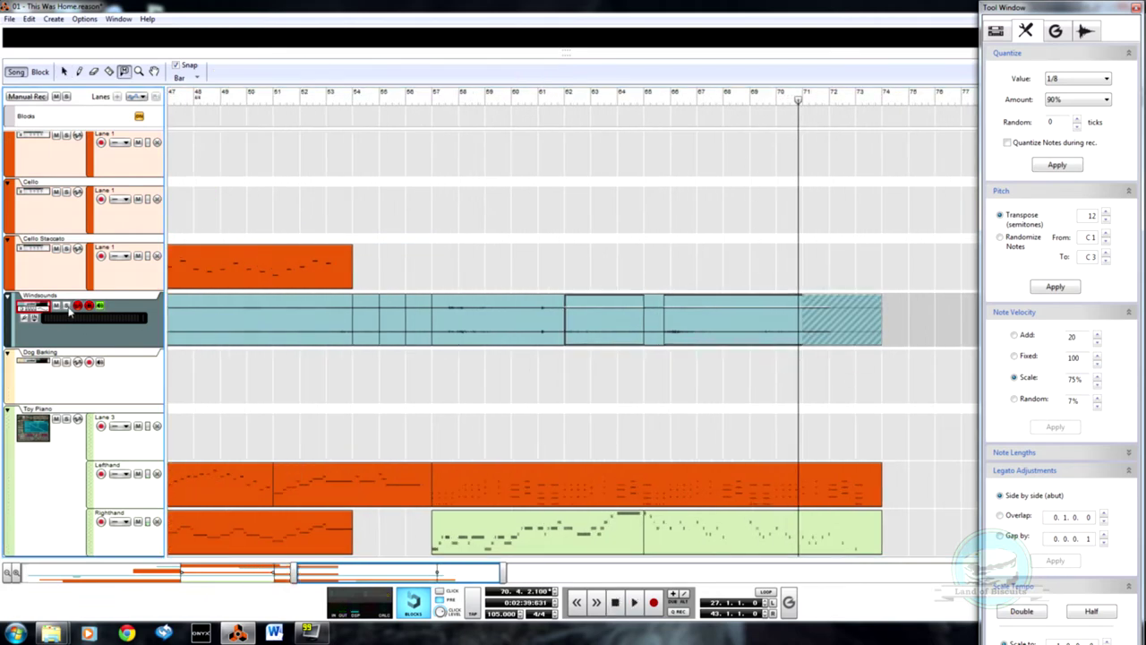
left_click(743, 97)
key("space")
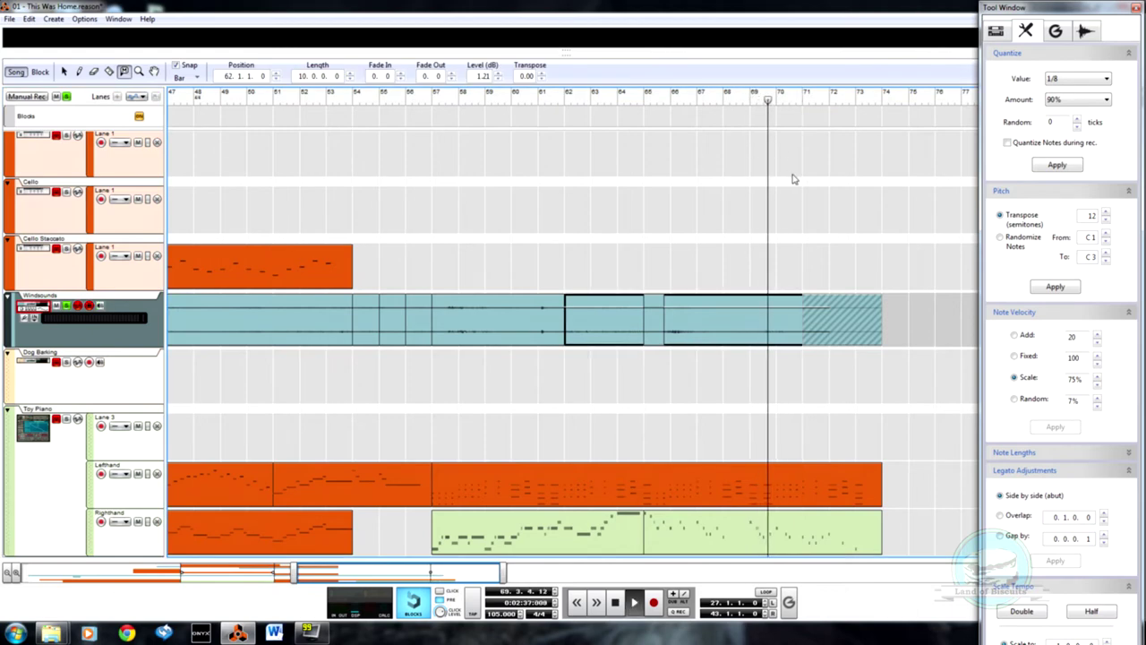
left_click(658, 107)
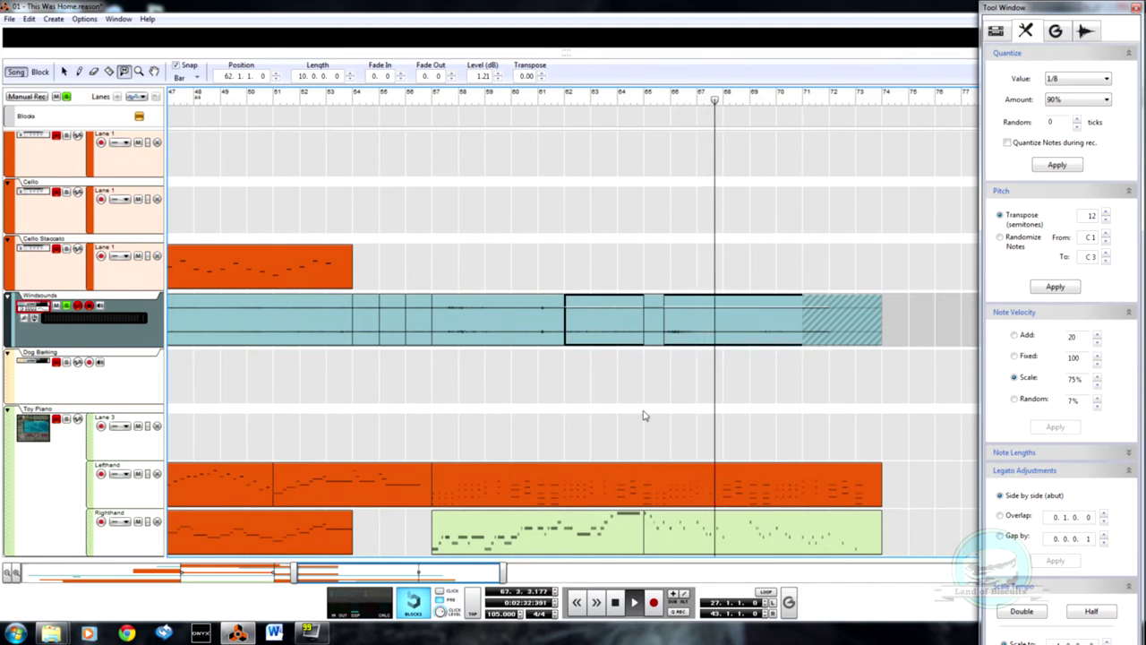
left_click_drag(293, 573, 27, 573)
left_click(273, 107)
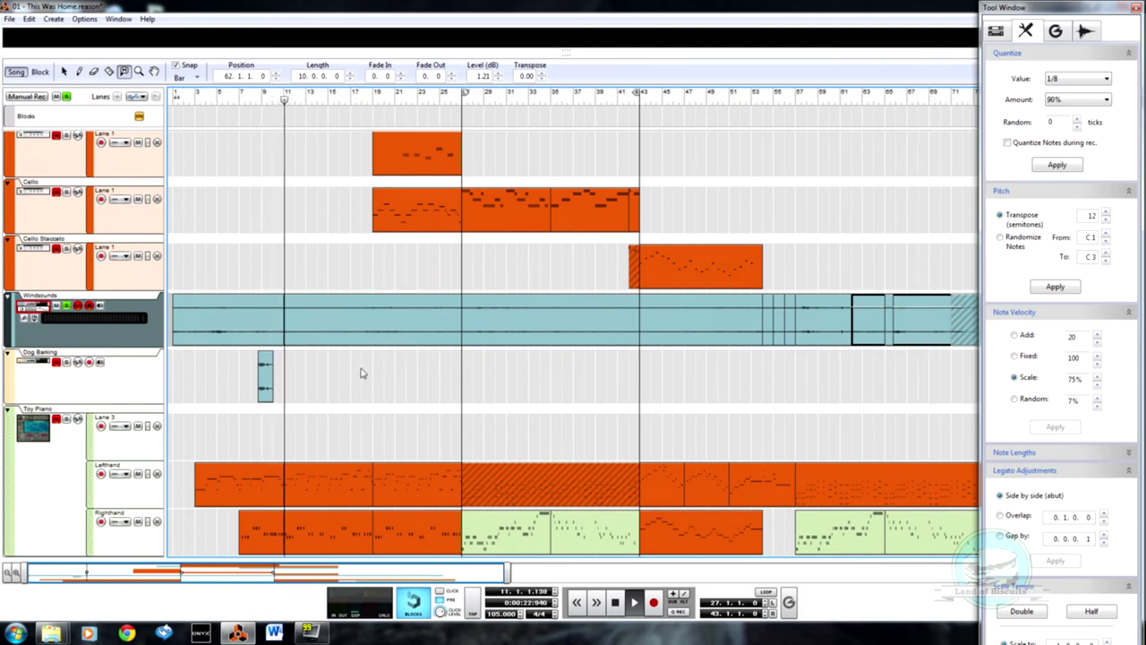
- Try a level of 5.28 dB on the 16-bar Windsounds clip at bar 11, and restore it to 1.21 dB
key("q")
left_click(375, 306)
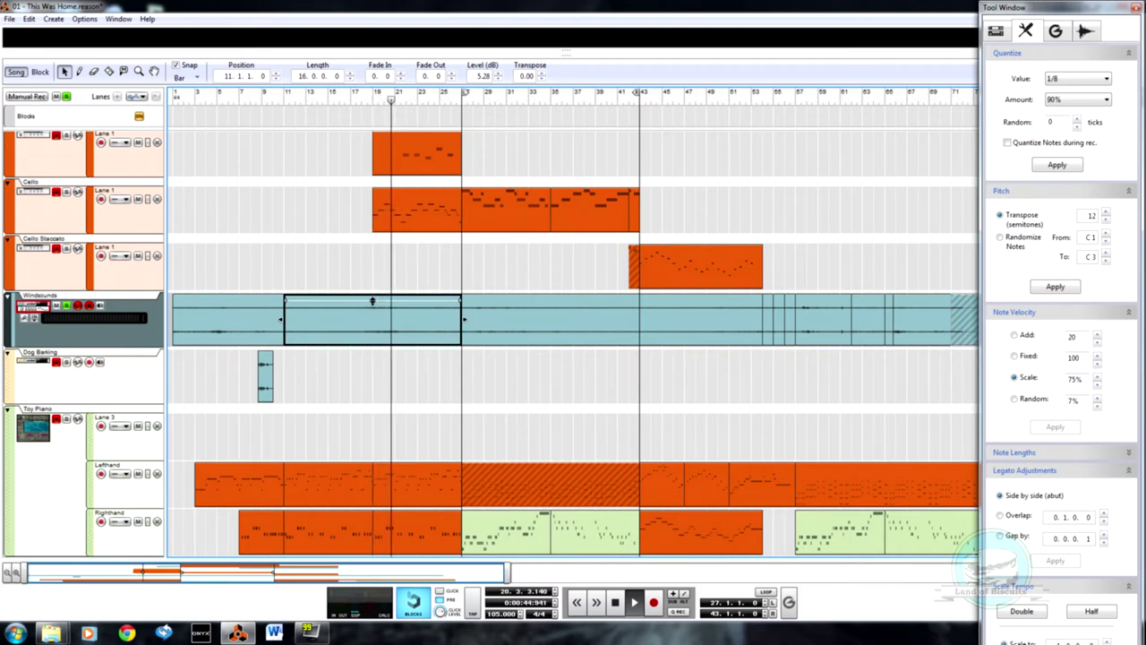
left_click_drag(372, 301, 691, 350)
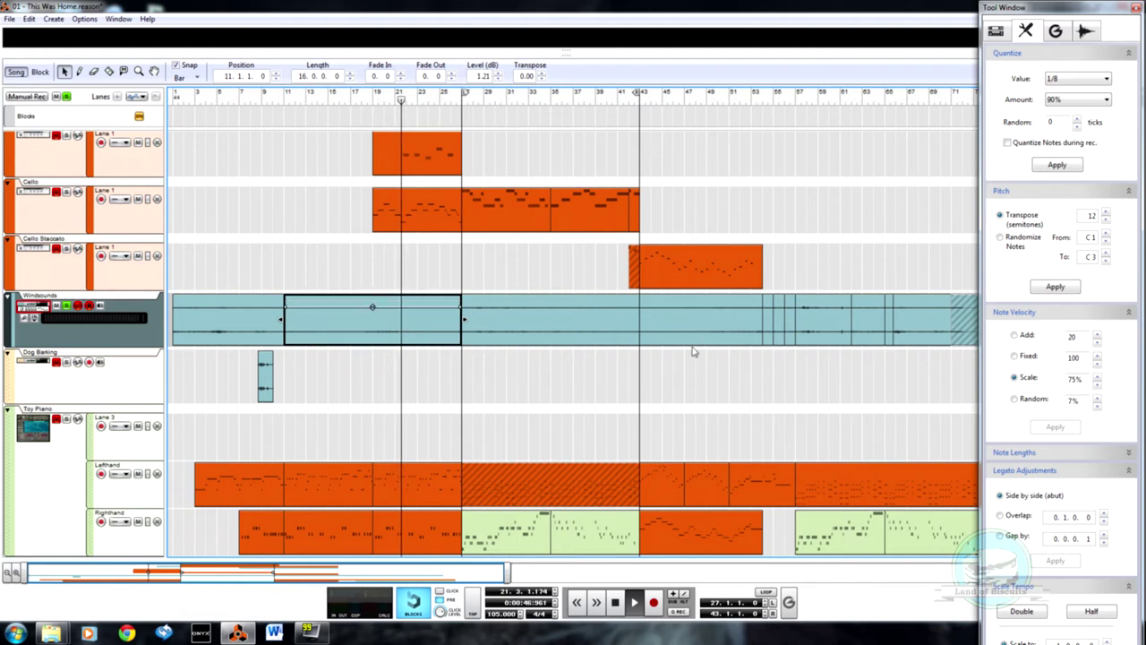
- Copy a 16-bar Windsounds clip to bar 71 with a fade-out of 64, and shorten the copy to eight bars
left_click_drag(508, 571, 764, 570)
left_click_drag(464, 332, 749, 350)
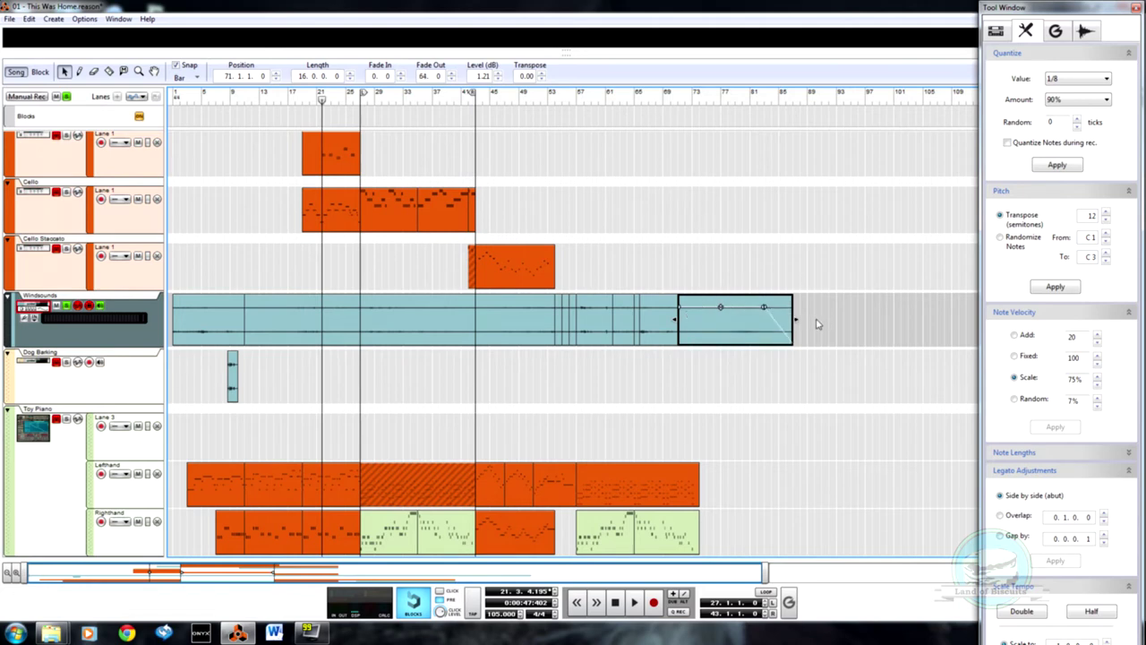
left_click_drag(793, 318, 729, 316)
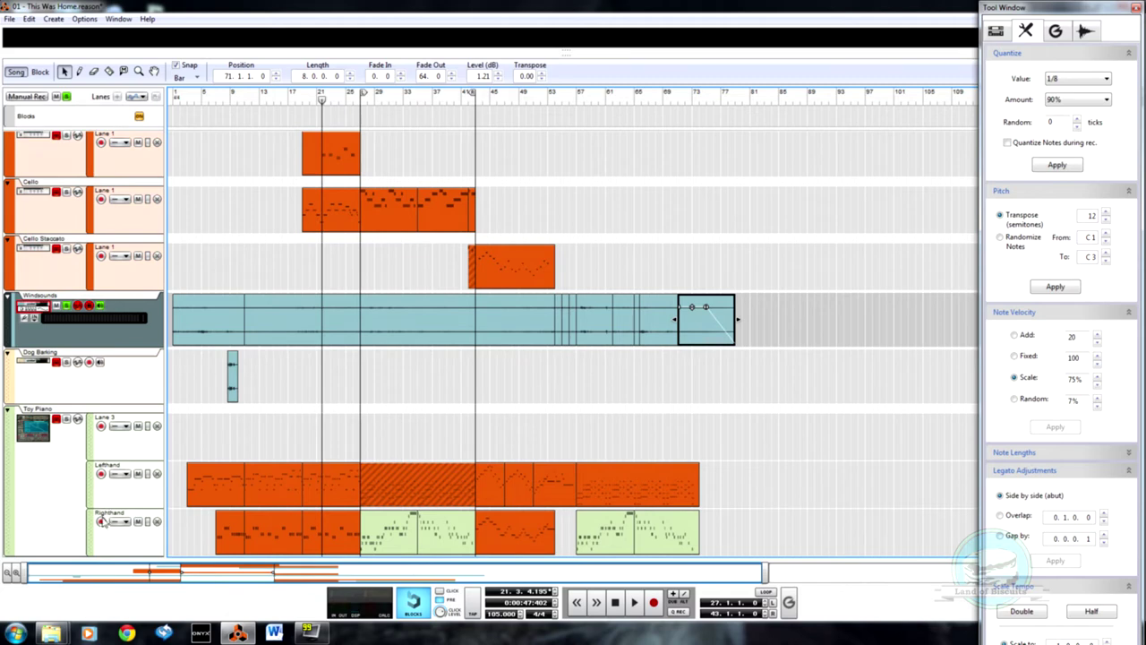
- Return the playhead to the start of the song and unsolo the Windsounds track
left_click(173, 100)
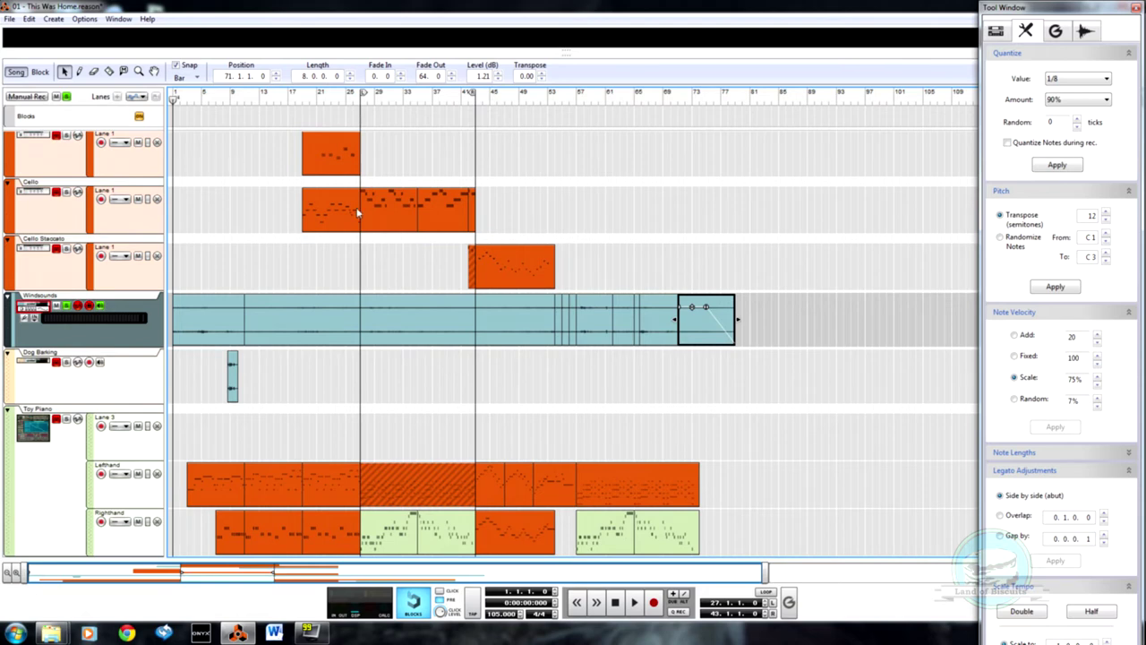
left_click(67, 311)
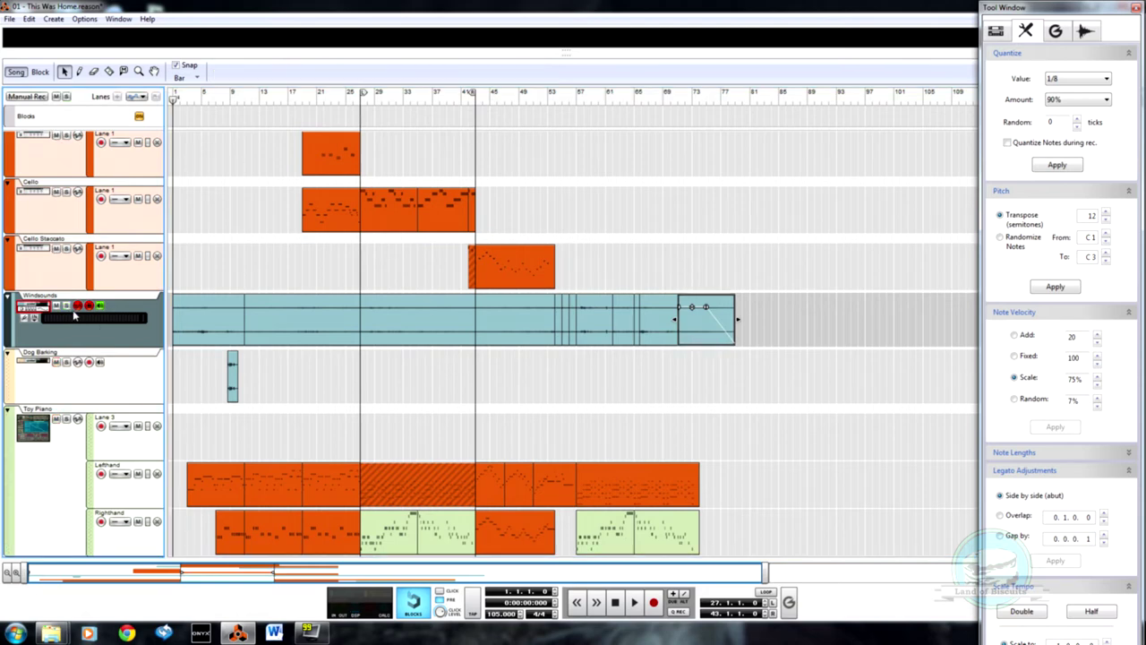
- Hide the Tool Window and create a parallel channel for the Toy Piano in the mixer
key("F6")
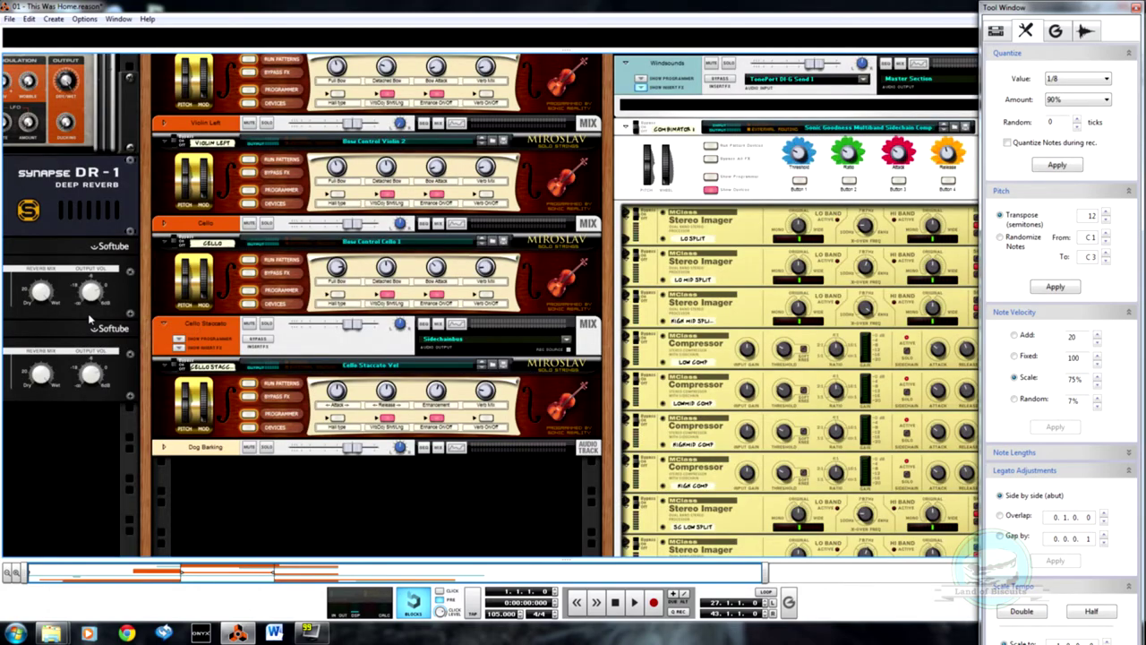
scroll(342, 398, "up", 4)
key("F5")
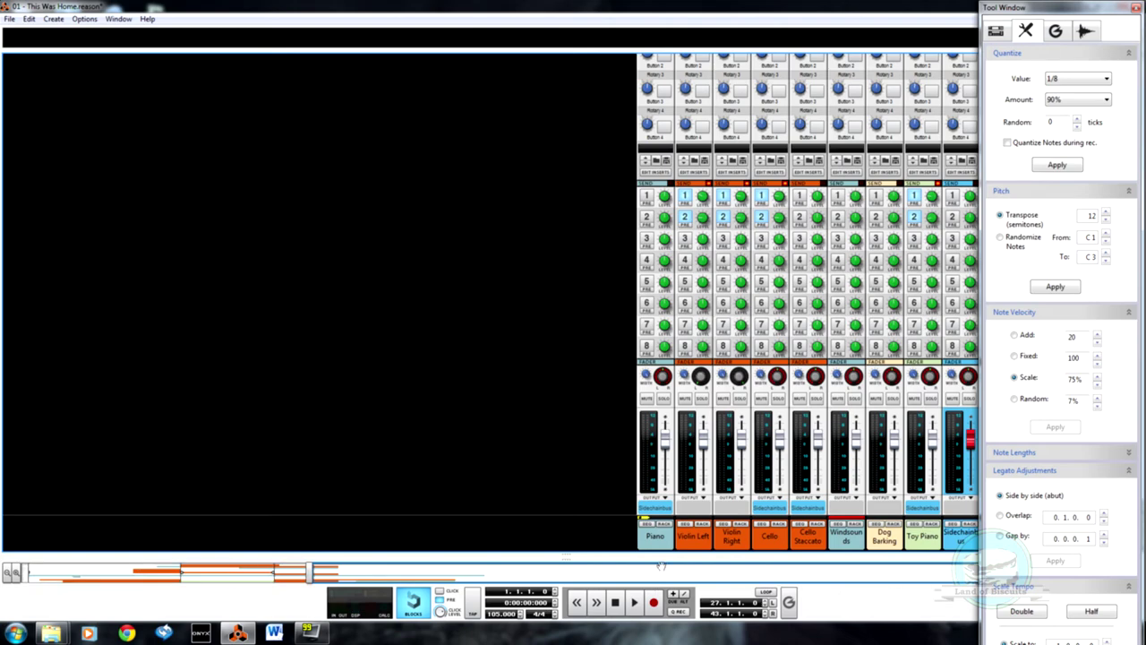
key("F8")
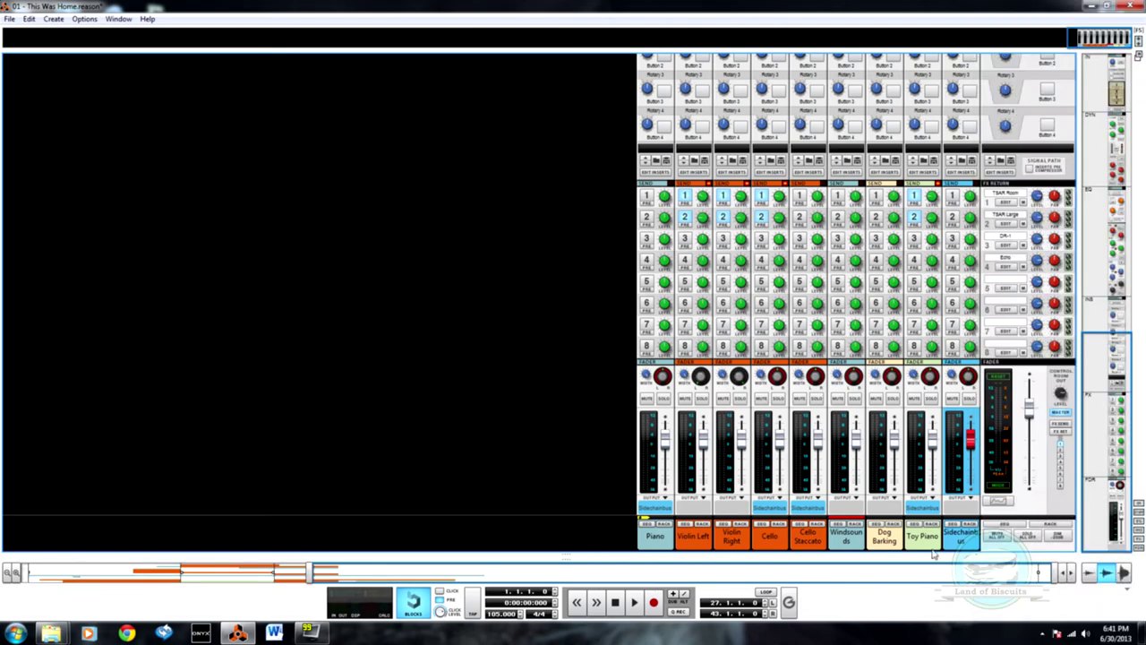
right_click(914, 542)
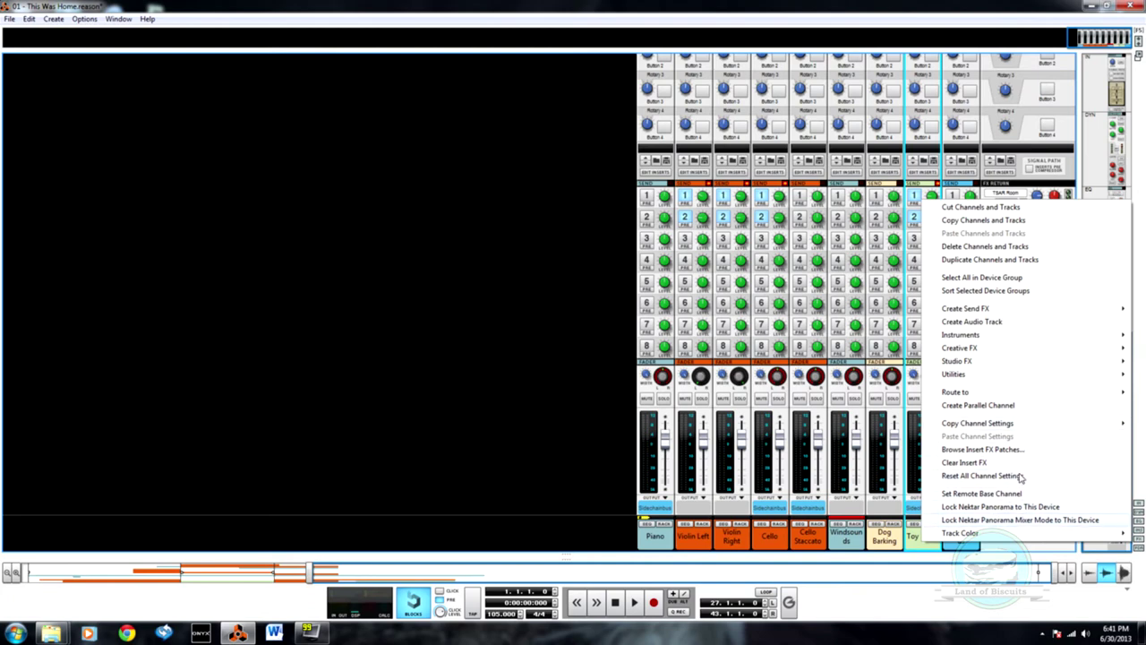
left_click(1020, 409)
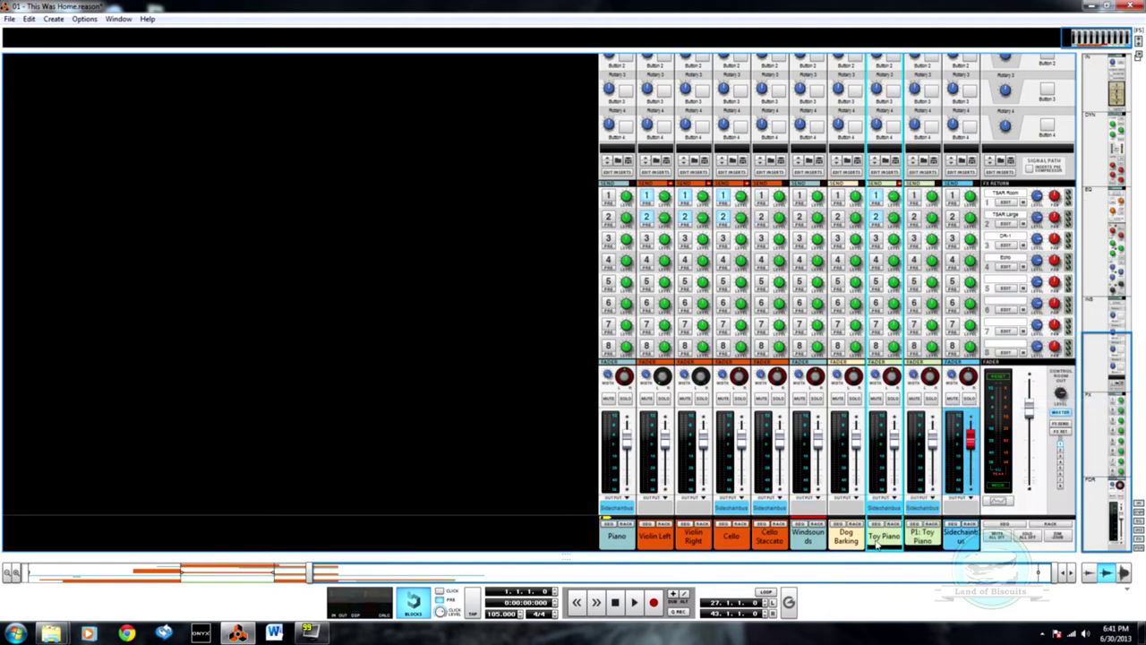
- Unfold the parallel Toy Piano channel in the rack and show its insert effects area
key("F7")
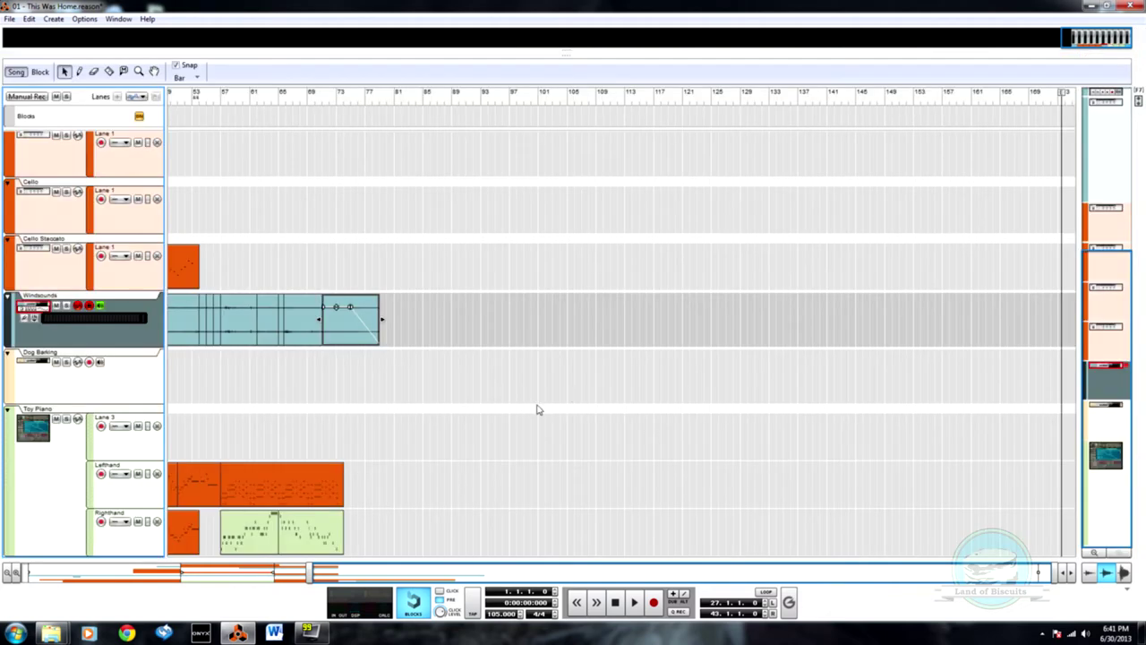
key("F6")
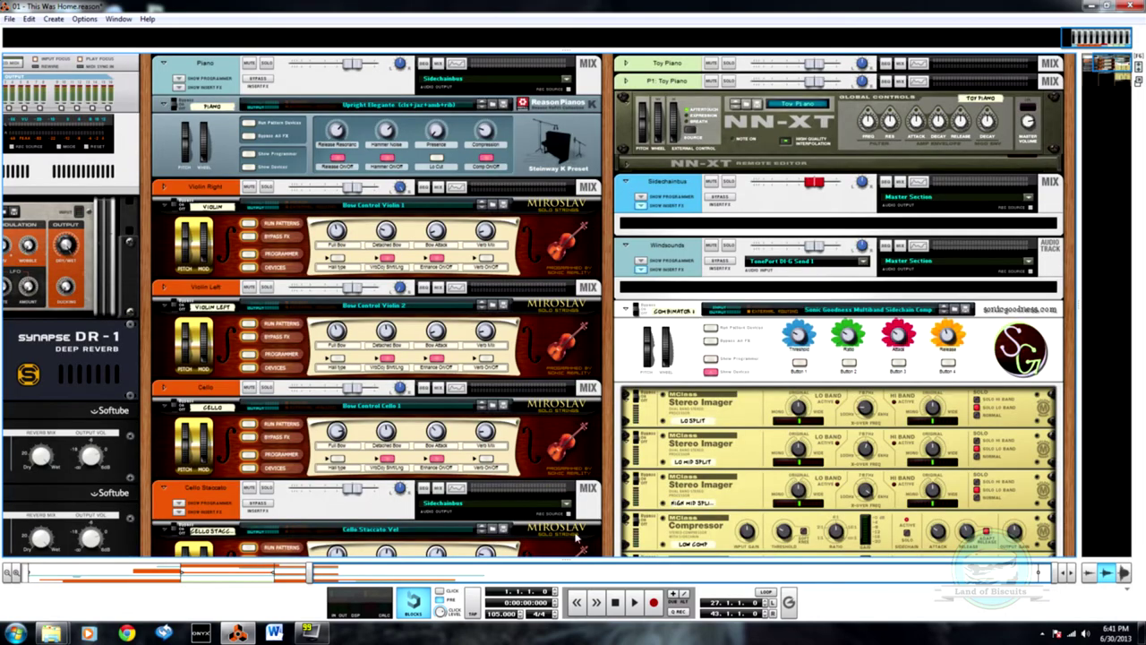
scroll(753, 439, "down", 10)
scroll(618, 443, "up", 8)
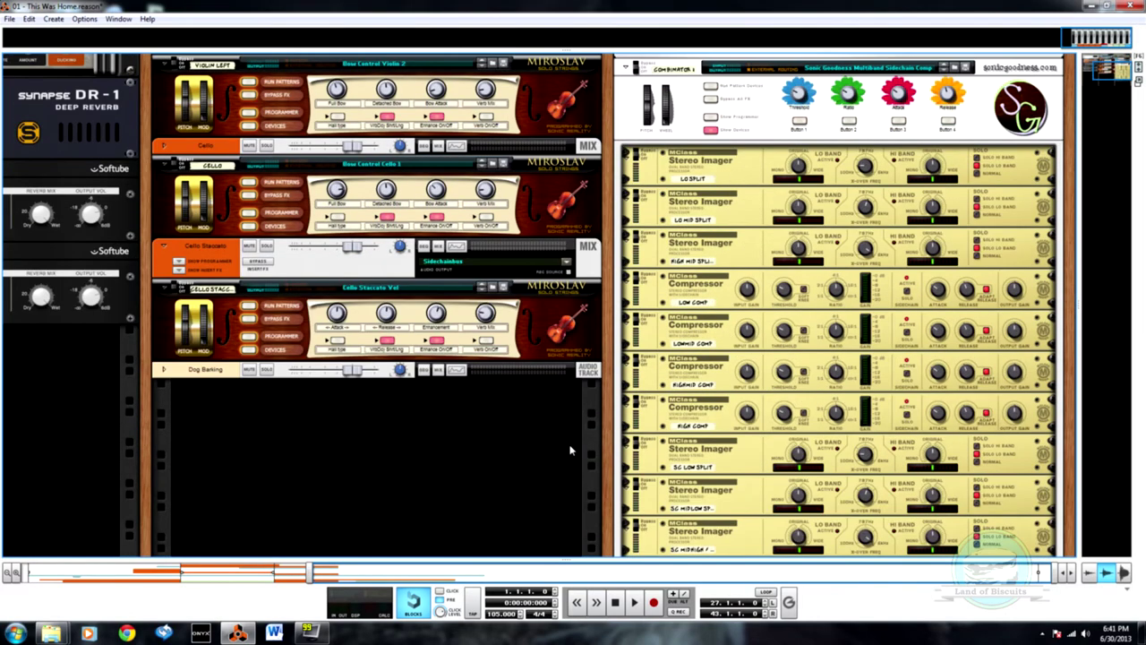
scroll(448, 475, "down", 3)
scroll(652, 464, "up", 4)
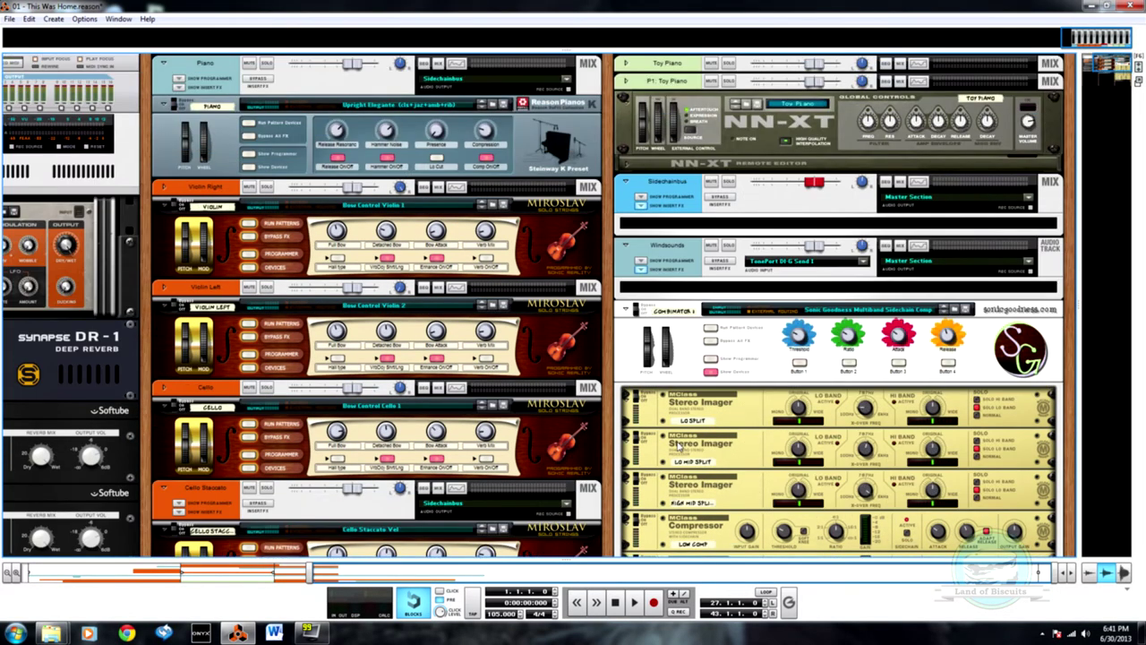
left_click(626, 80)
left_click(639, 105)
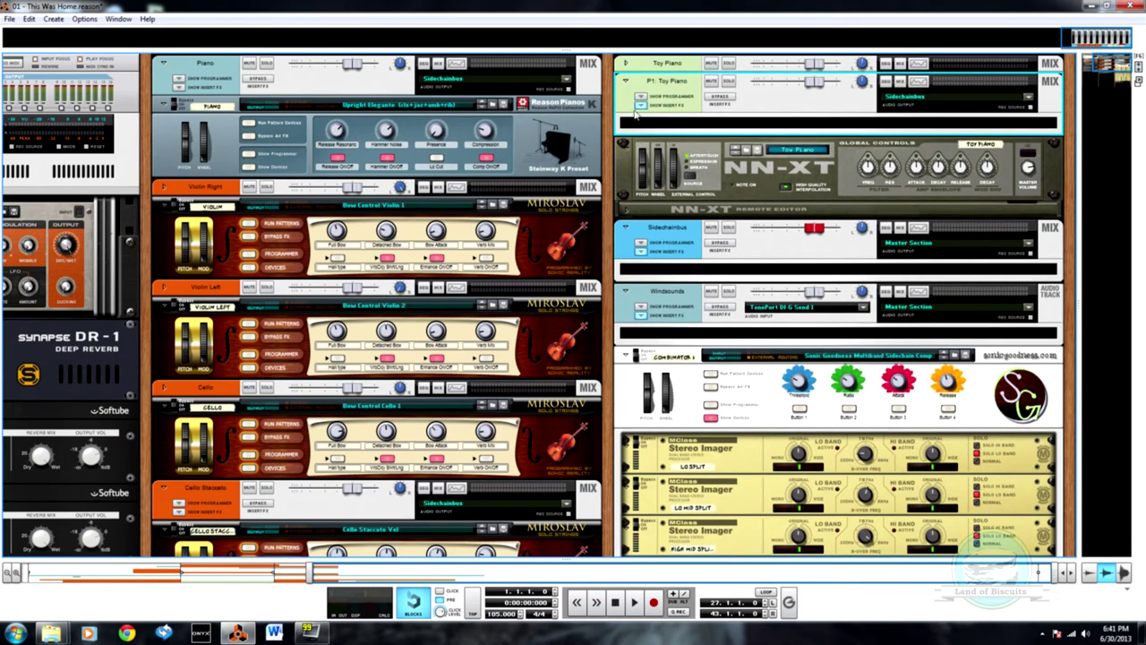
- Fold the sidechain Combinator, the Windsounds channel and the Sidechainbus channel in the rack
left_click(626, 357)
left_click(626, 292)
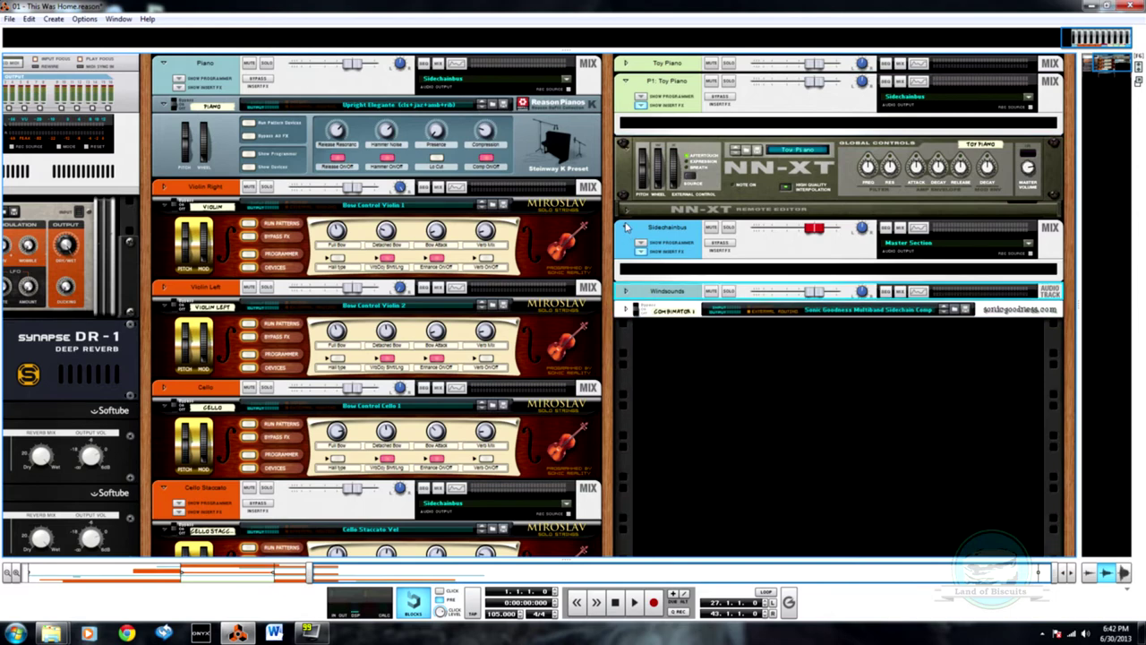
left_click(626, 227)
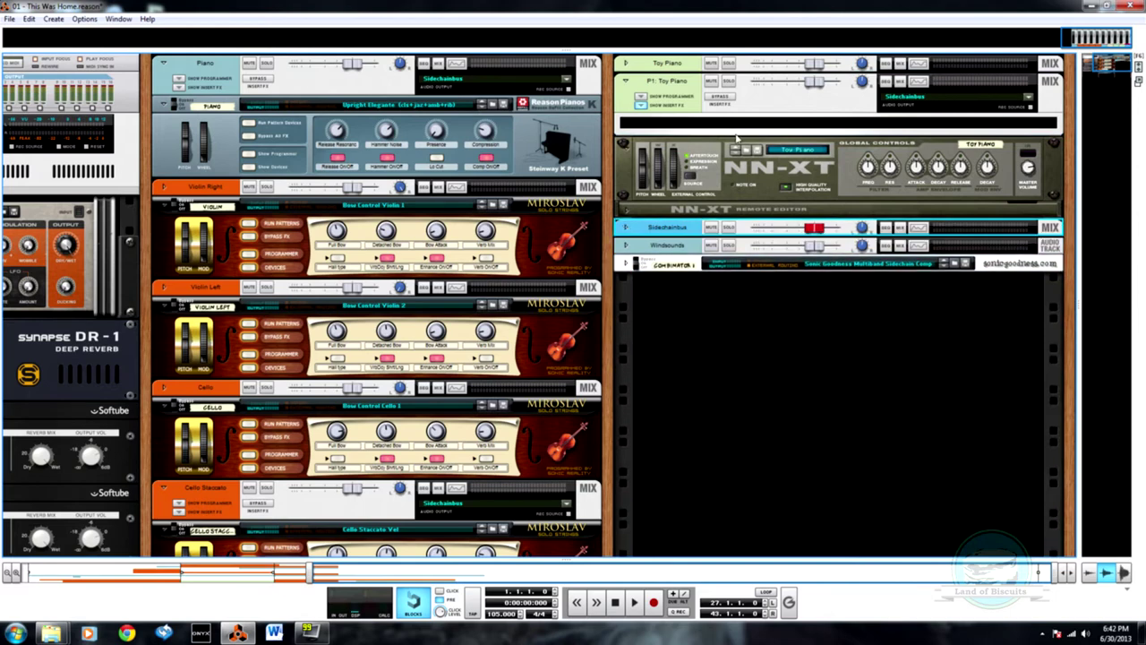
- Add a Synapse DR-1 Deep Reverb to the insert effects of the P1: Toy Piano channel, checking the cabling at the rack's rear
key("Tab")
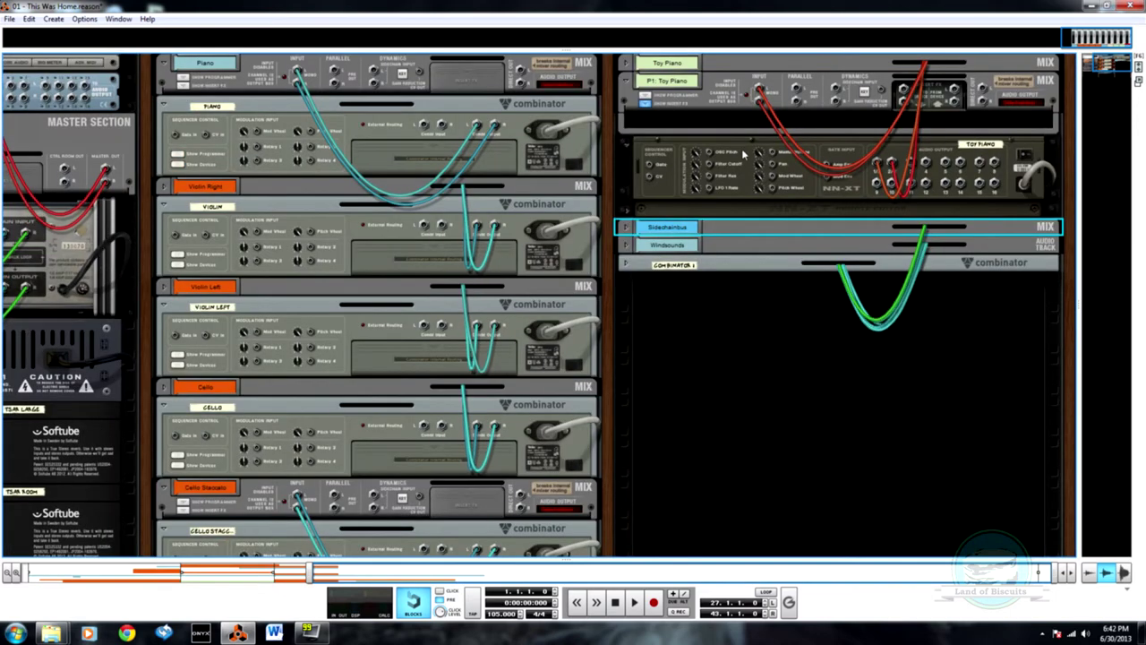
left_click(627, 63)
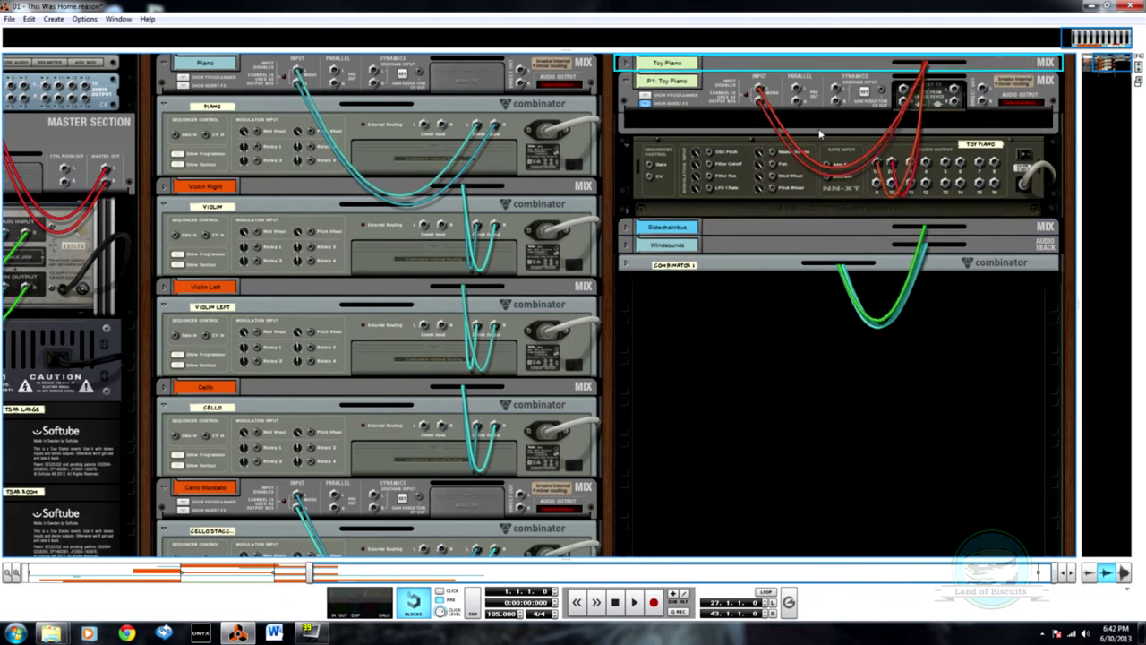
right_click(713, 128)
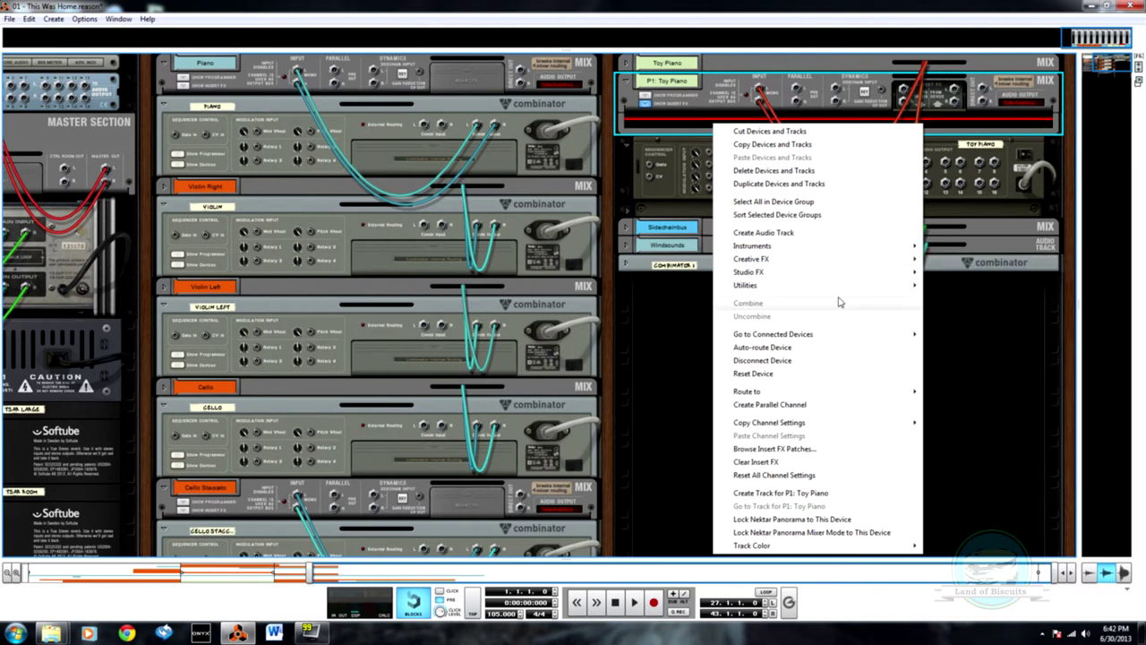
mouse_move(848, 277)
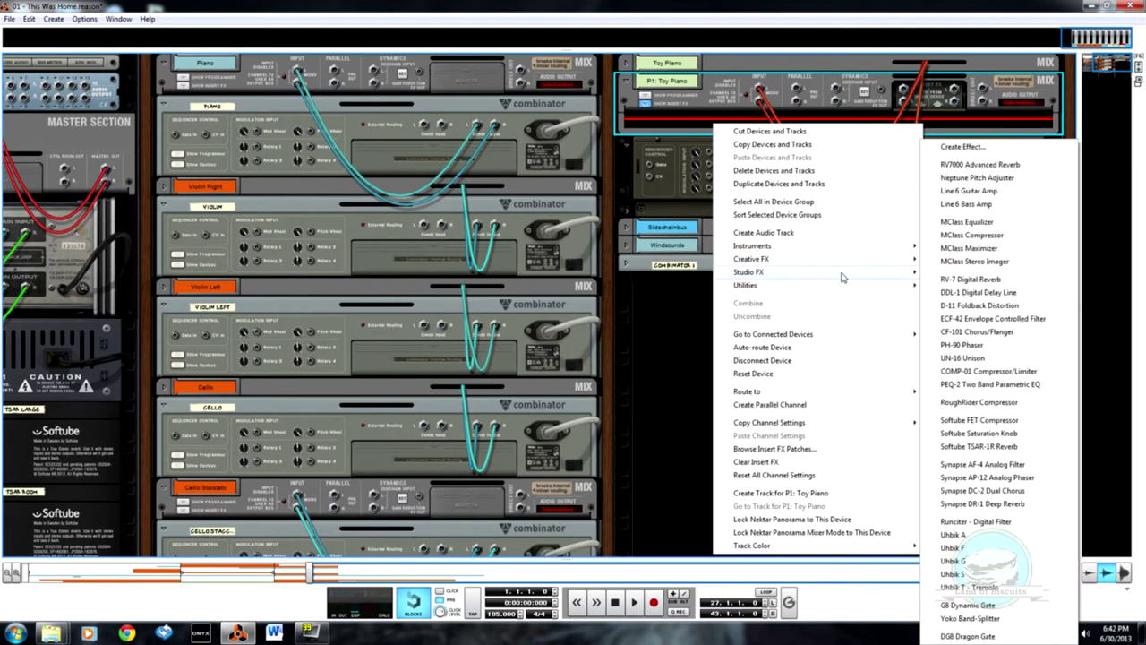
left_click(1025, 504)
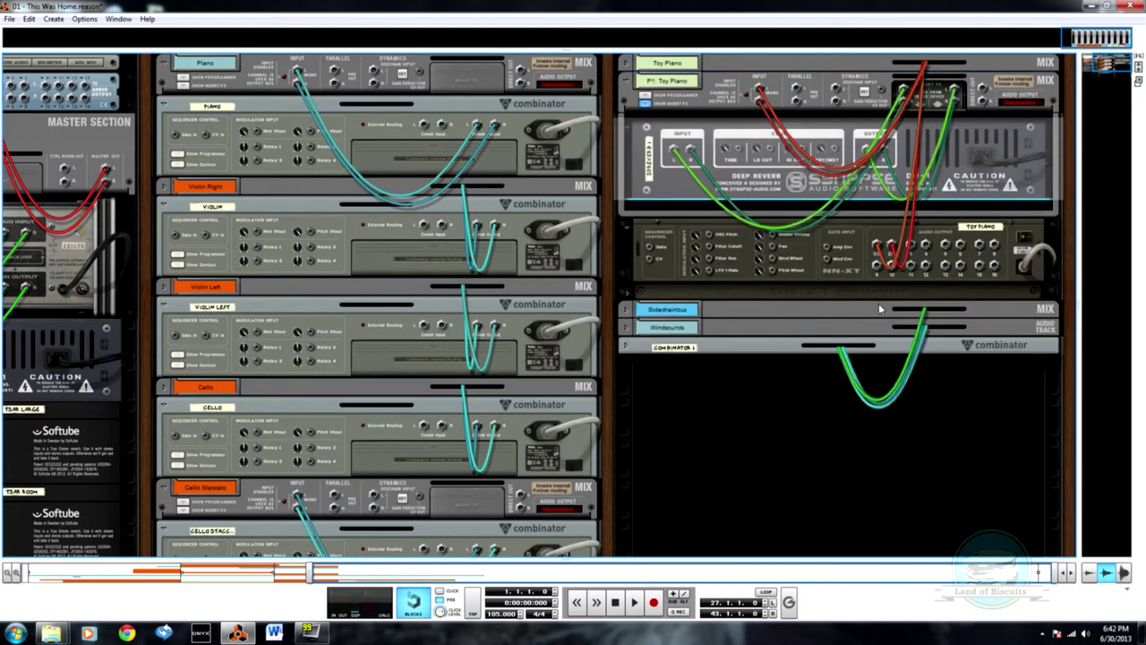
key("Tab")
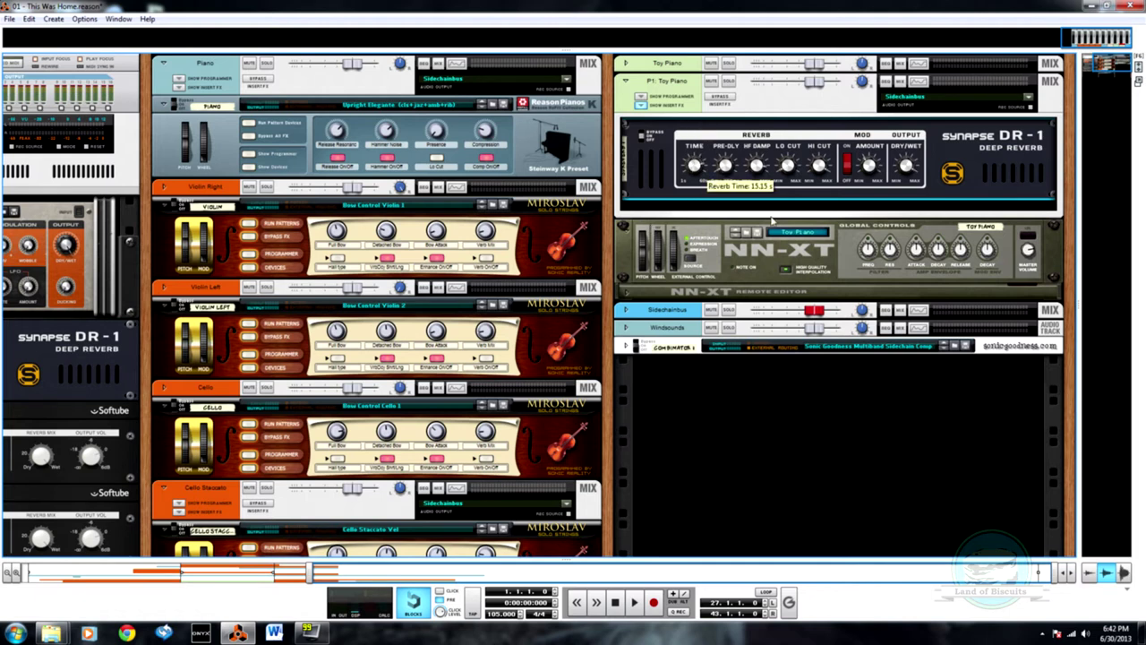
- Adjust the low cut and high cut of the DR-1 reverb on the parallel Toy Piano channel
left_click(790, 170)
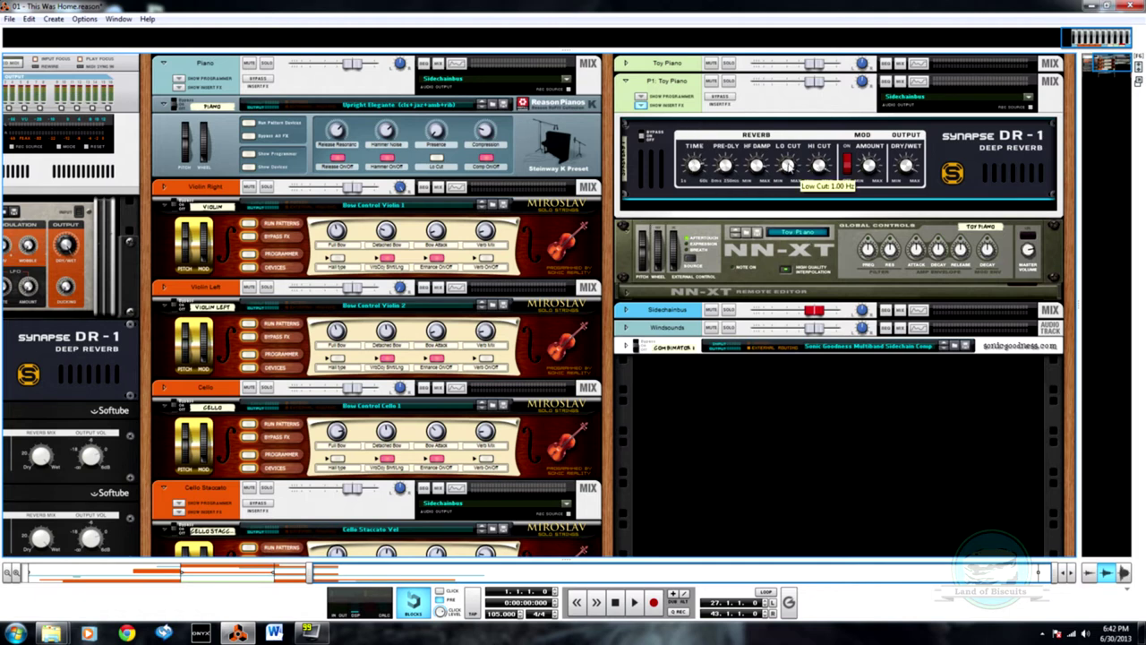
left_click_drag(789, 166, 808, 80)
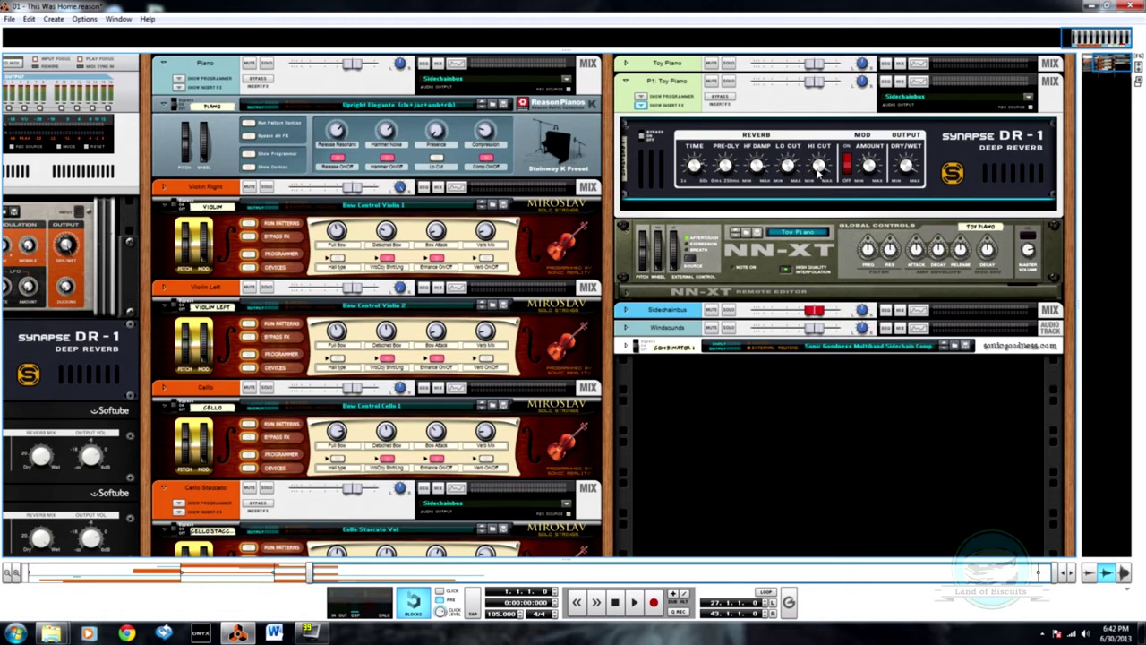
mouse_move(822, 170)
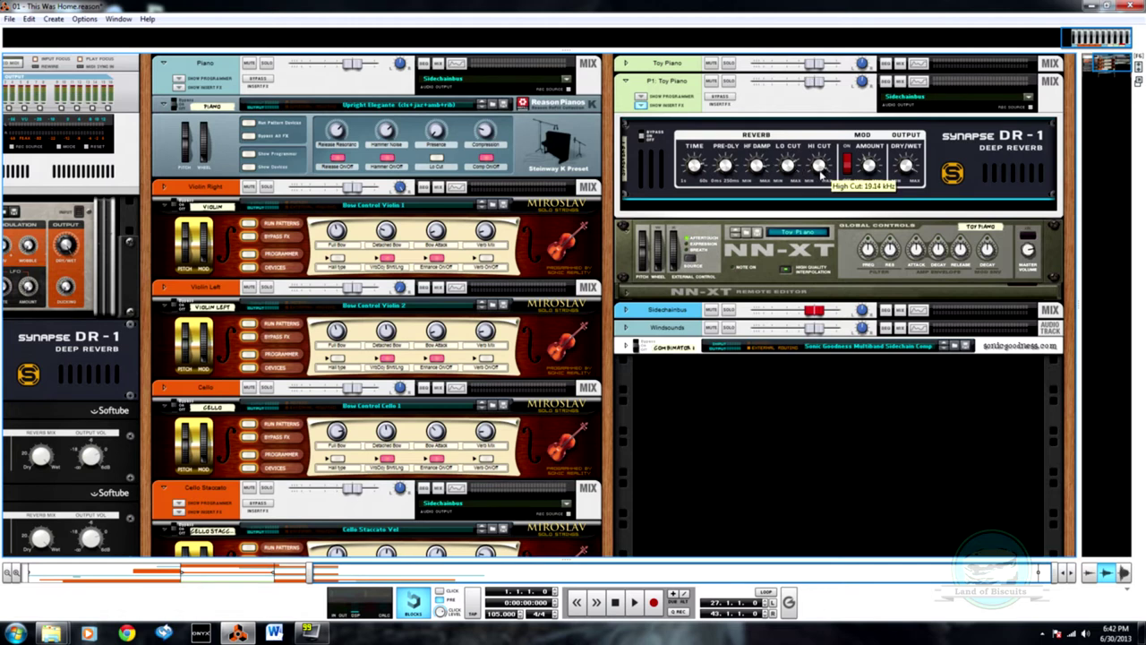
mouse_move(822, 188)
left_mouse_down()
mouse_move(810, 179)
mouse_move(831, 177)
left_mouse_up()
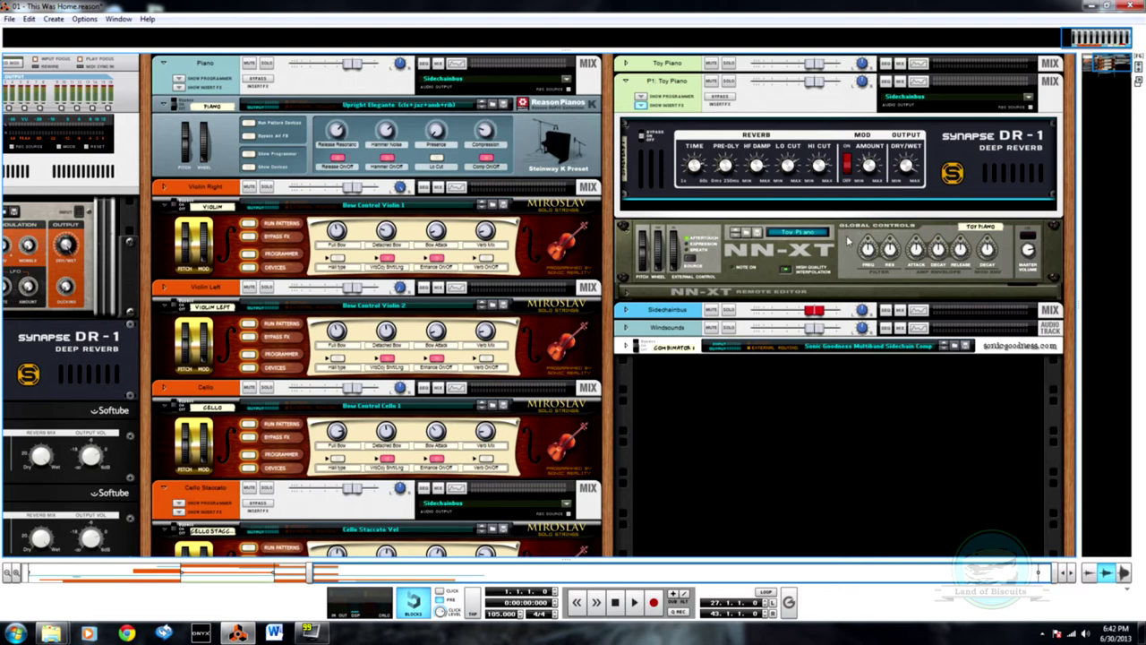
- Show the whole song in the sequencer and play it from bar 57
key("F7")
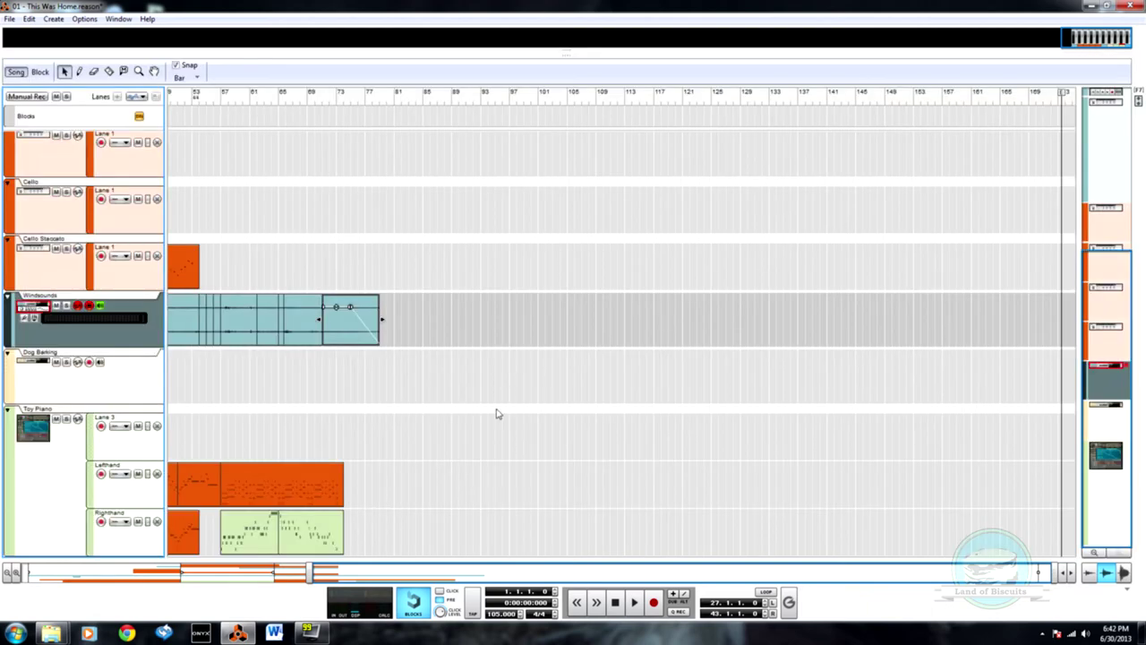
left_click_drag(180, 571, 32, 572)
left_click(464, 102)
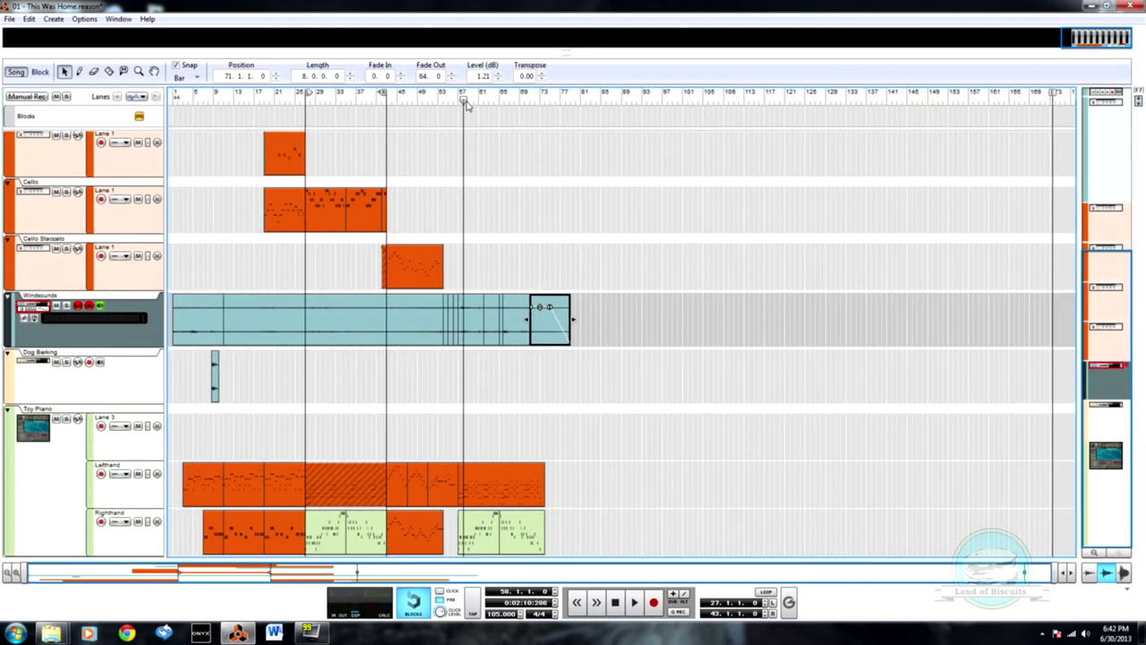
left_click_drag(464, 101, 458, 101)
key("space")
- Lower the P1: Toy Piano channel fader in the mixer to about -27 dB
key("F6")
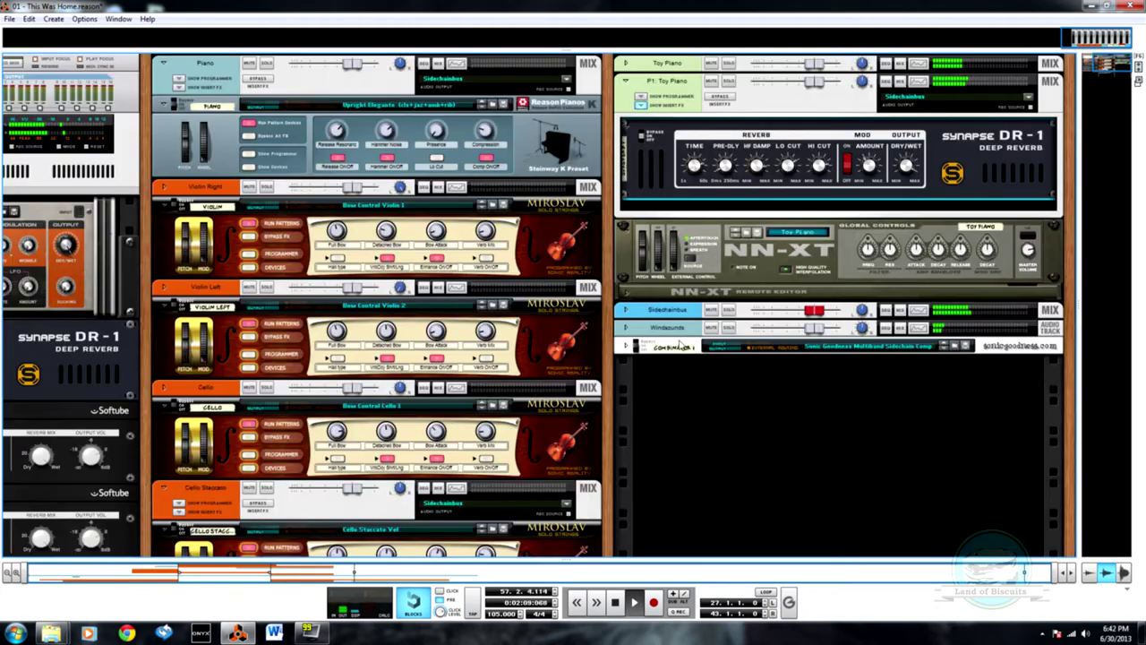
key("F5")
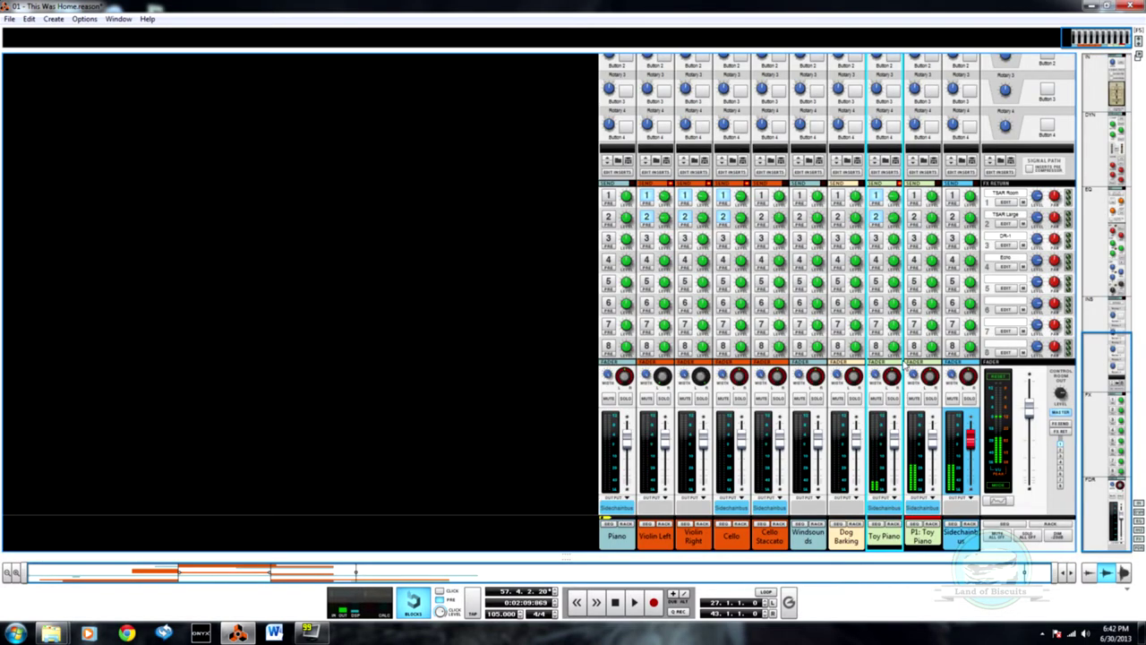
left_click_drag(931, 454, 931, 478)
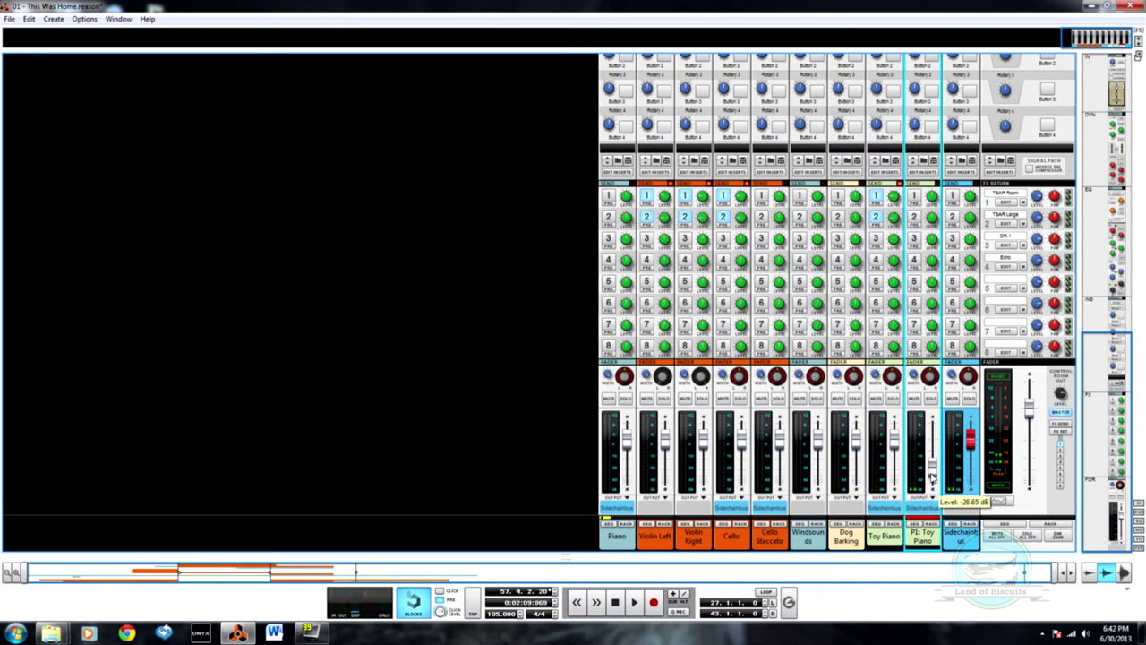
- Create a Level automation lane for the P1: Toy Piano fader and show the sequencer together with the rack
key("F7")
key("F6")
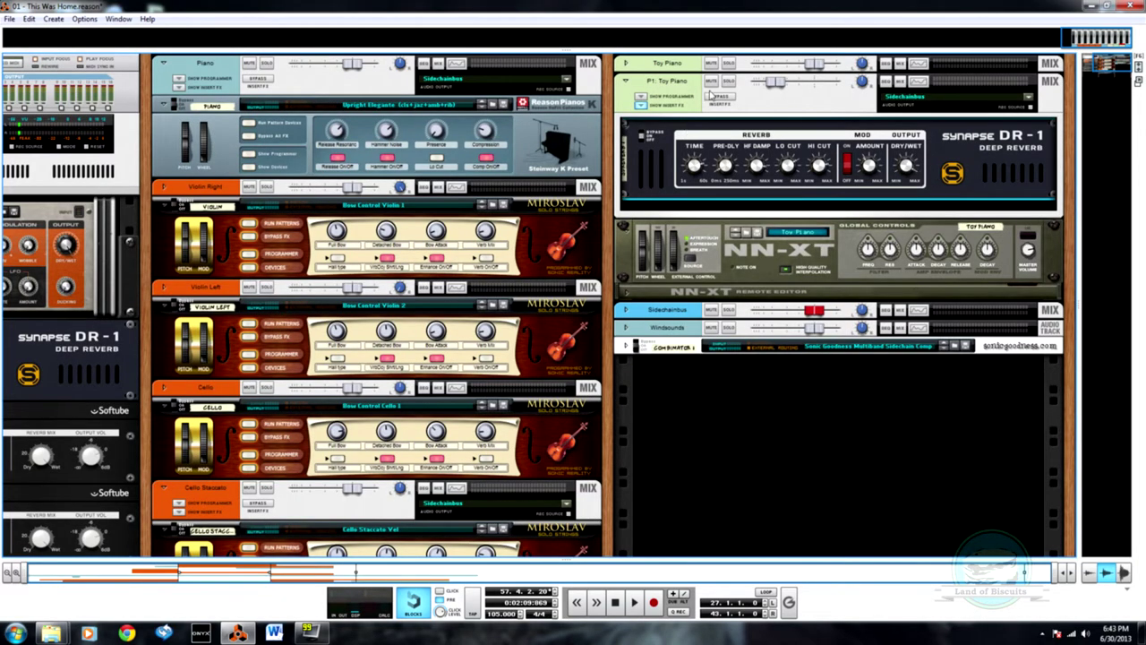
key("F7")
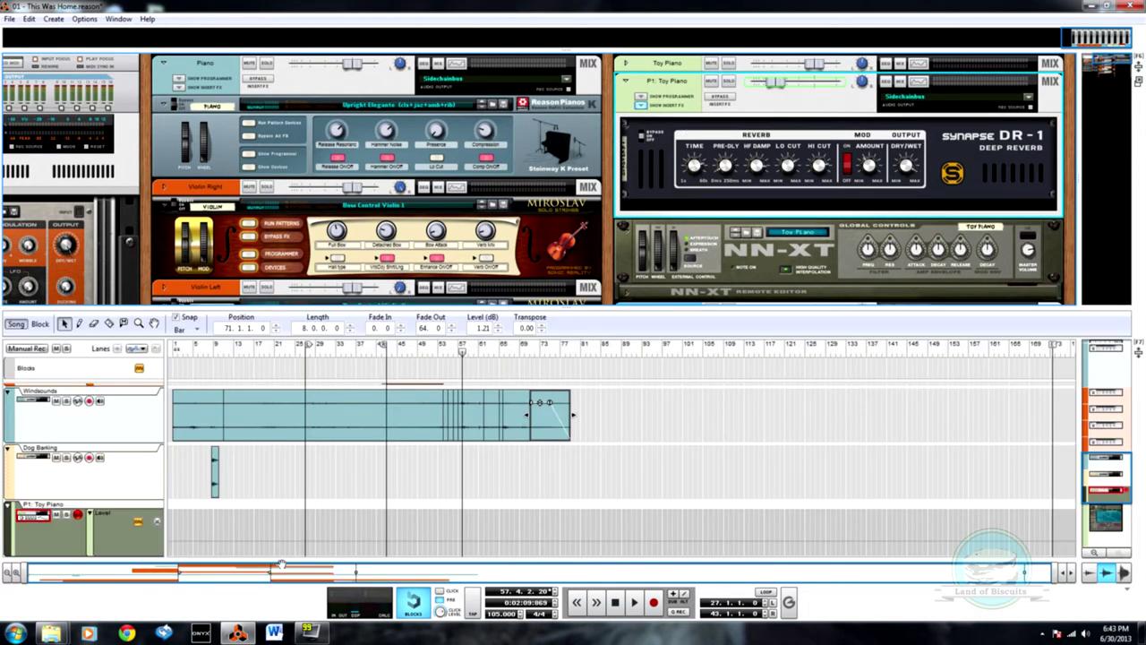
- Draw a 15-bar automation clip starting at bar 43 on the P1: Toy Piano Level lane
key("w")
scroll(479, 526, "down", 5)
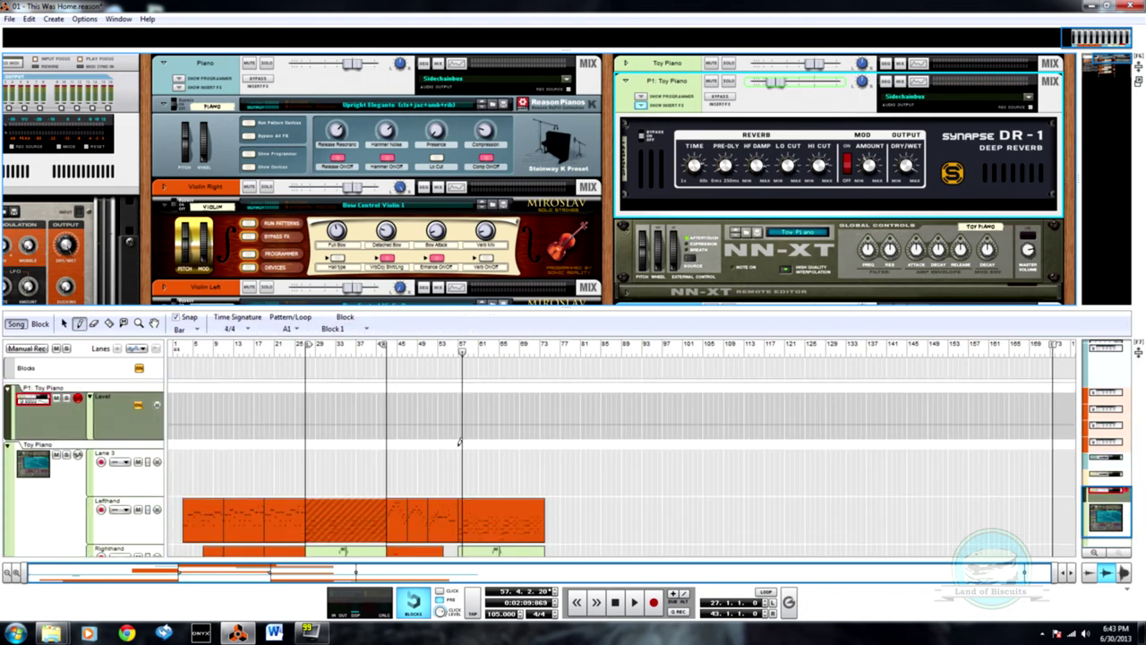
scroll(459, 442, "down", 1)
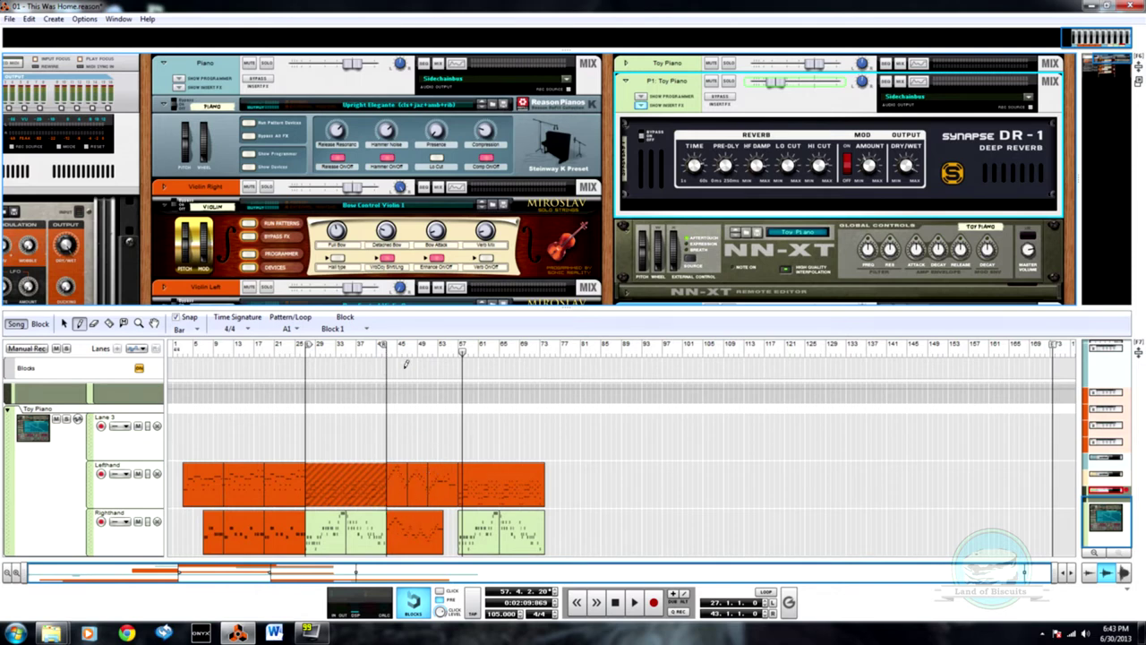
scroll(428, 414, "up", 1)
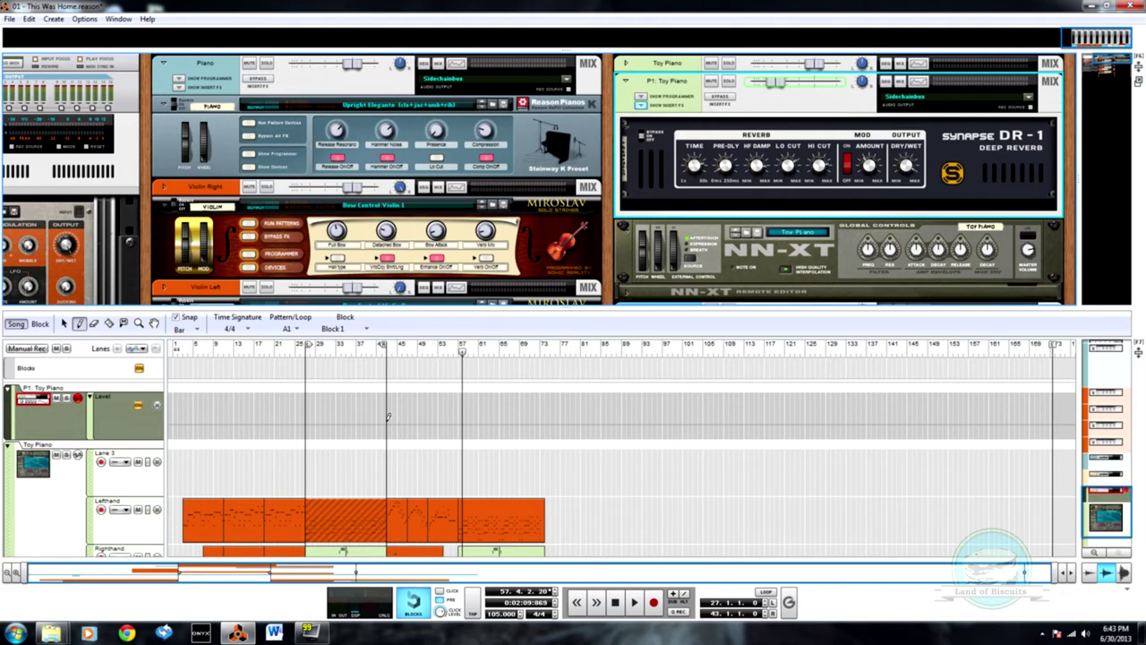
left_click_drag(388, 419, 457, 424)
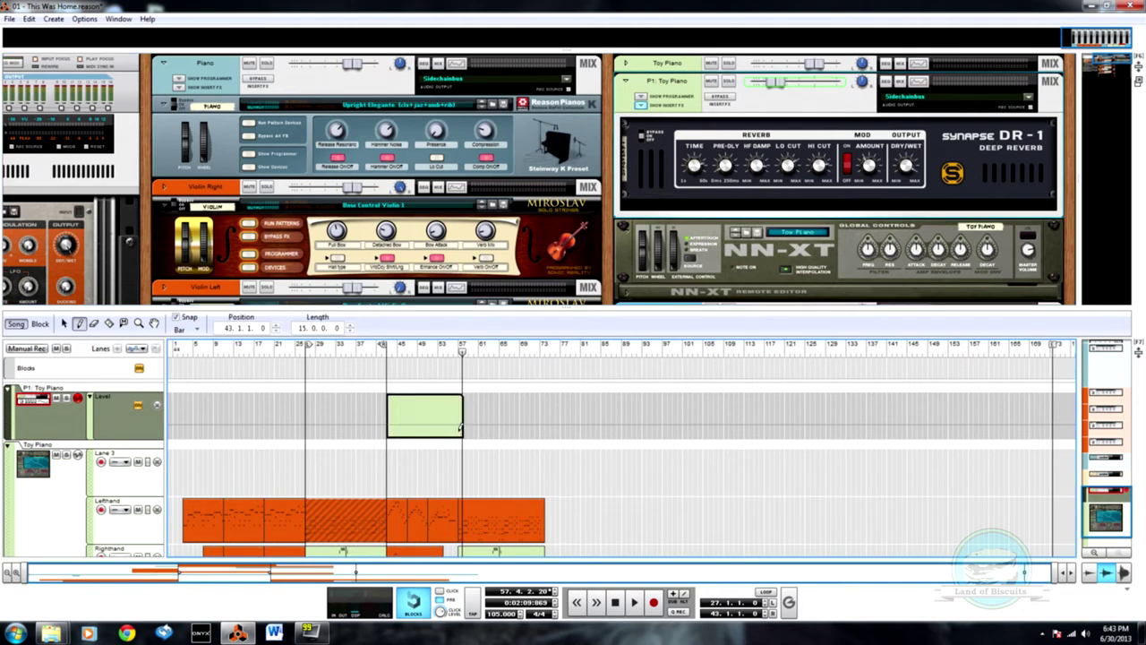
- Set the static value of the P1: Toy Piano Level lane to 0 in Edit Mode and return to the arrangement
double_click(448, 418)
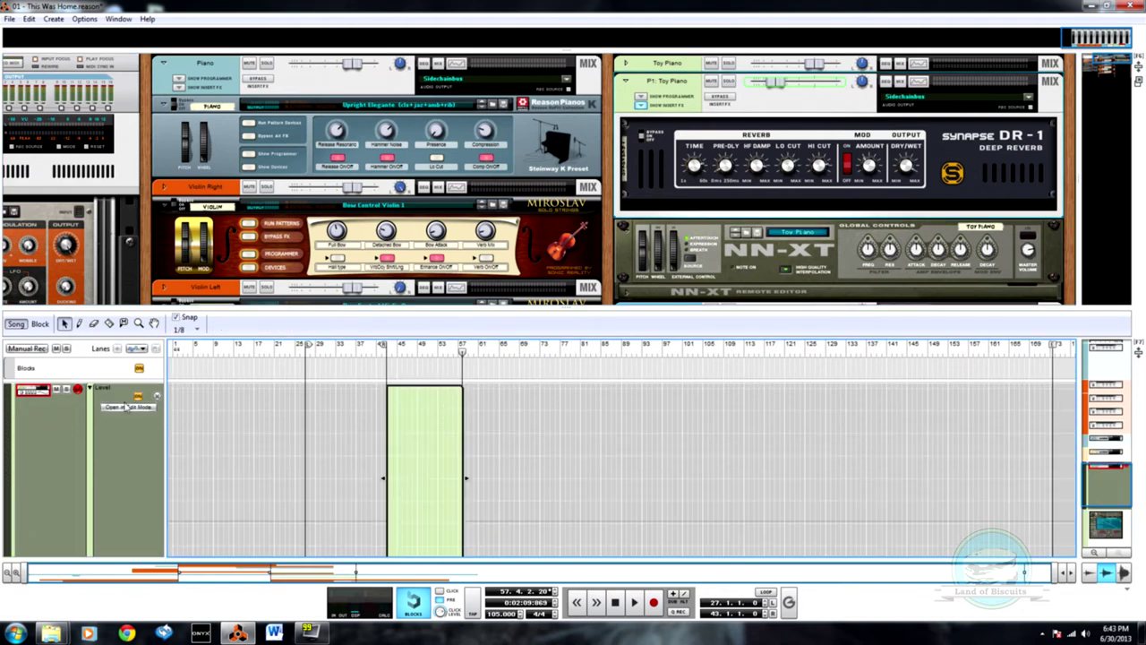
left_click(131, 410)
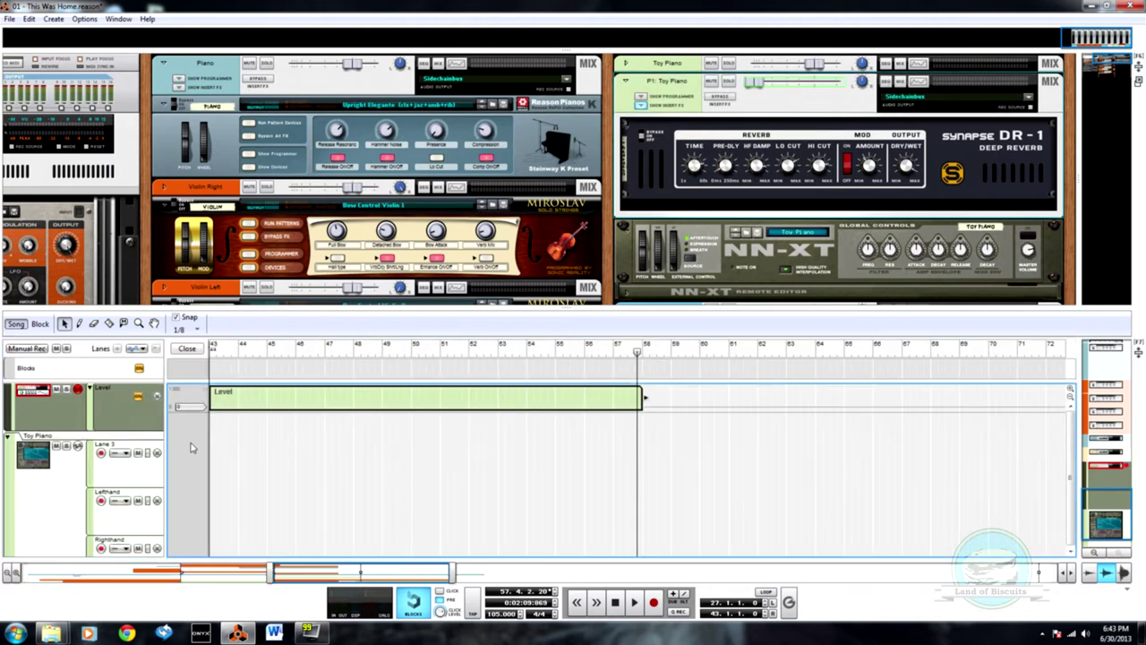
left_click(190, 349)
- Add level automation points with value 0 at 43.2.1 and 50.4.3 in the P1: Toy Piano clip
mouse_move(408, 409)
left_mouse_down()
mouse_move(427, 439)
mouse_move(399, 525)
mouse_move(389, 454)
left_mouse_up()
key("w")
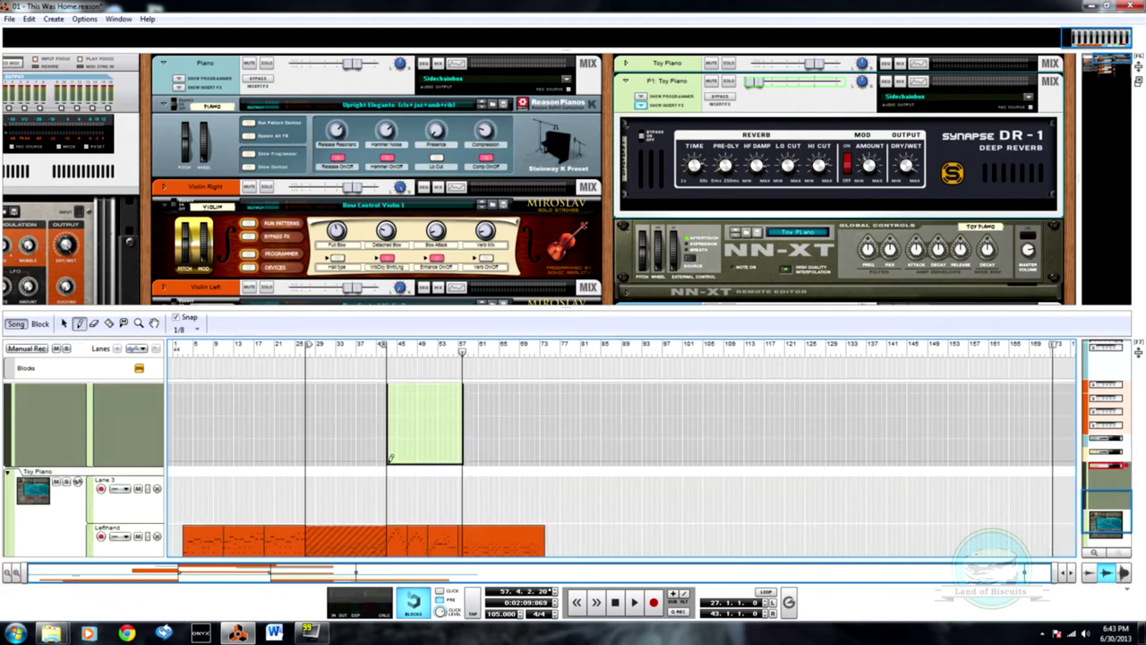
left_click(389, 459)
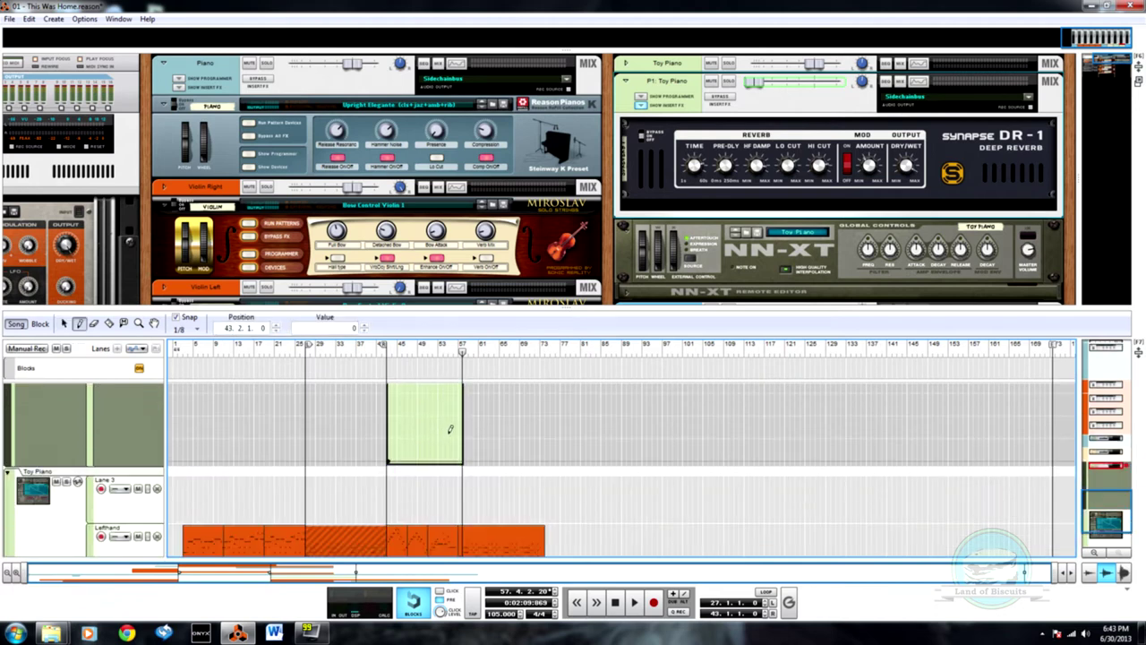
left_click_drag(435, 462, 430, 402)
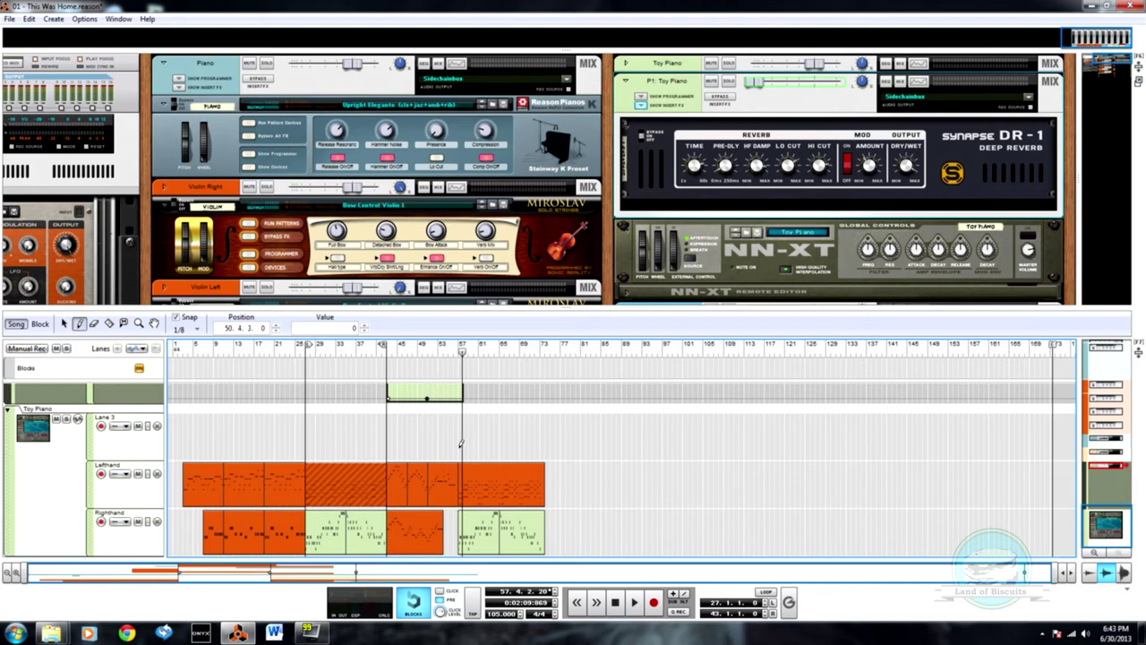
- Raise the level automation near the clip's end with a point at 56.4.3 and value 123
left_click_drag(460, 444, 458, 446)
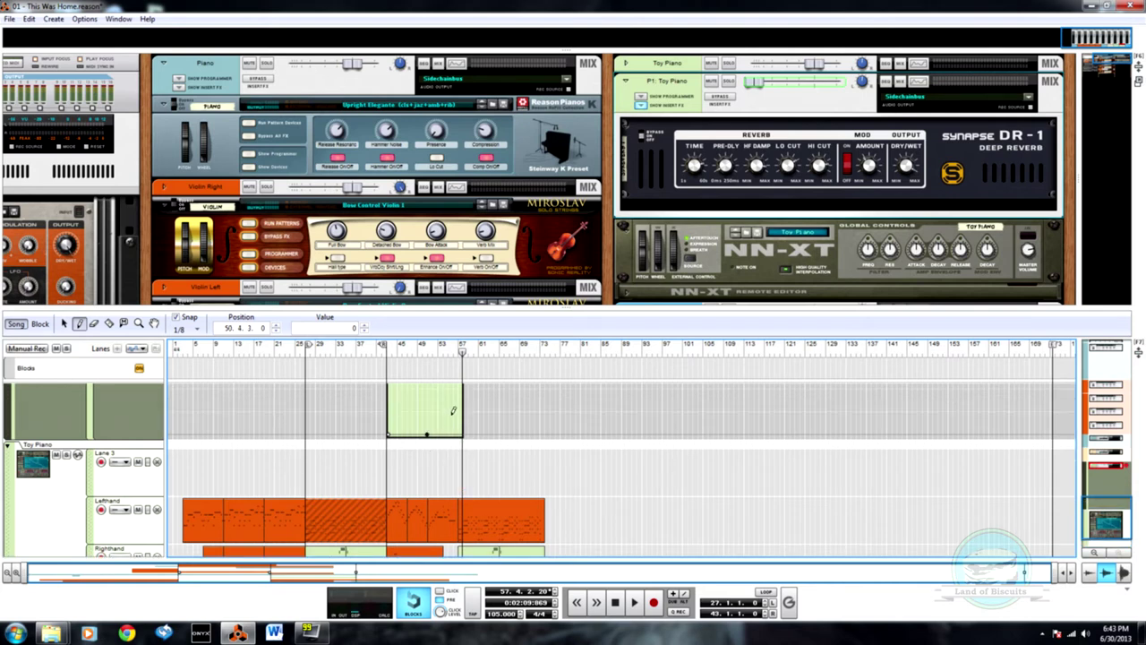
left_click(456, 410)
key("q")
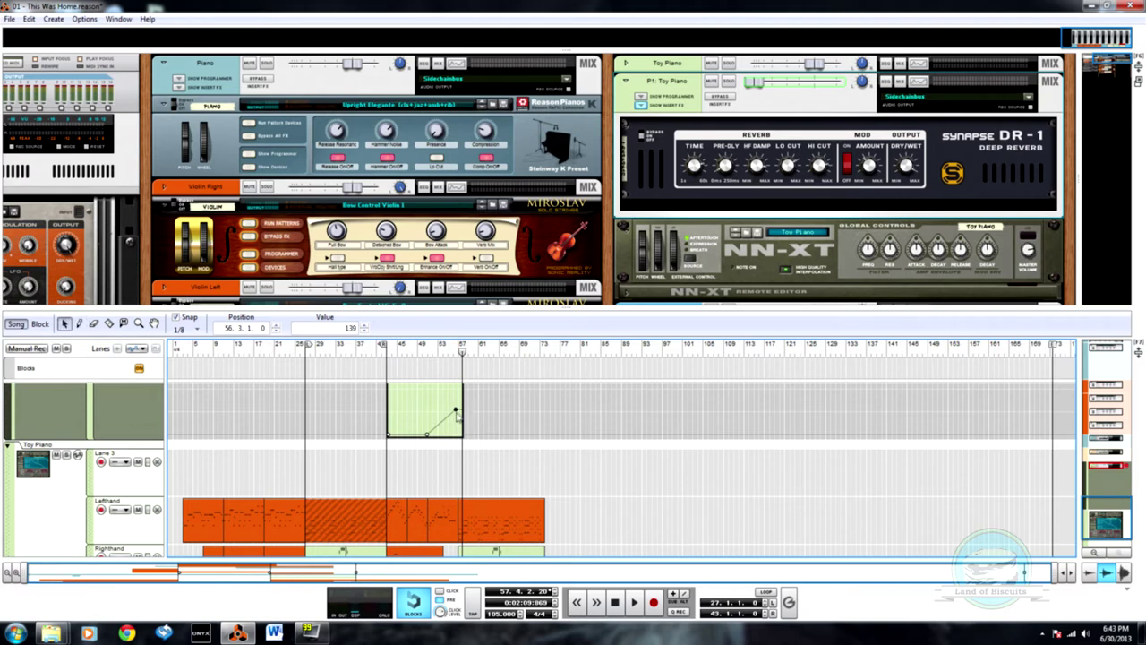
left_click_drag(457, 413, 458, 416)
- Extend the level automation clip to the end of Windsounds, adding a dip near bar 64 and a rise to 159 at 71.2.3
scroll(466, 408, "up", 2)
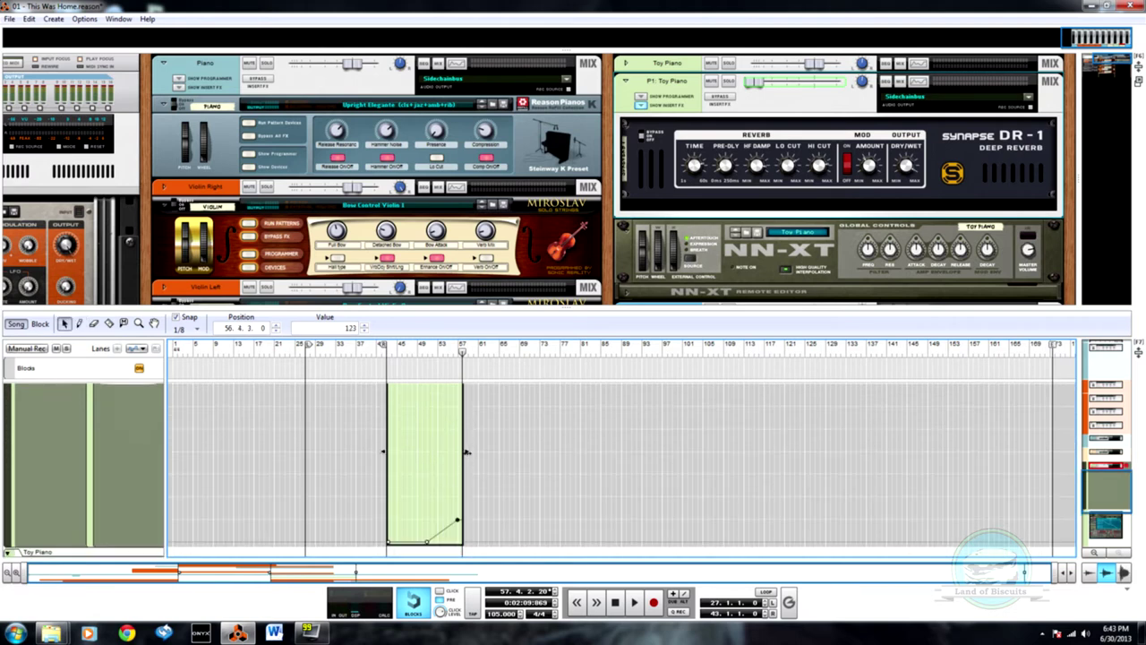
mouse_move(467, 451)
left_mouse_down()
mouse_move(522, 454)
mouse_move(528, 466)
mouse_move(568, 453)
left_mouse_up()
key("w")
left_click(495, 529)
left_click(532, 513)
- Move the last level automation point to 77.1.1 with value 160 and add a point at 71.3.3 with value 142
key("q")
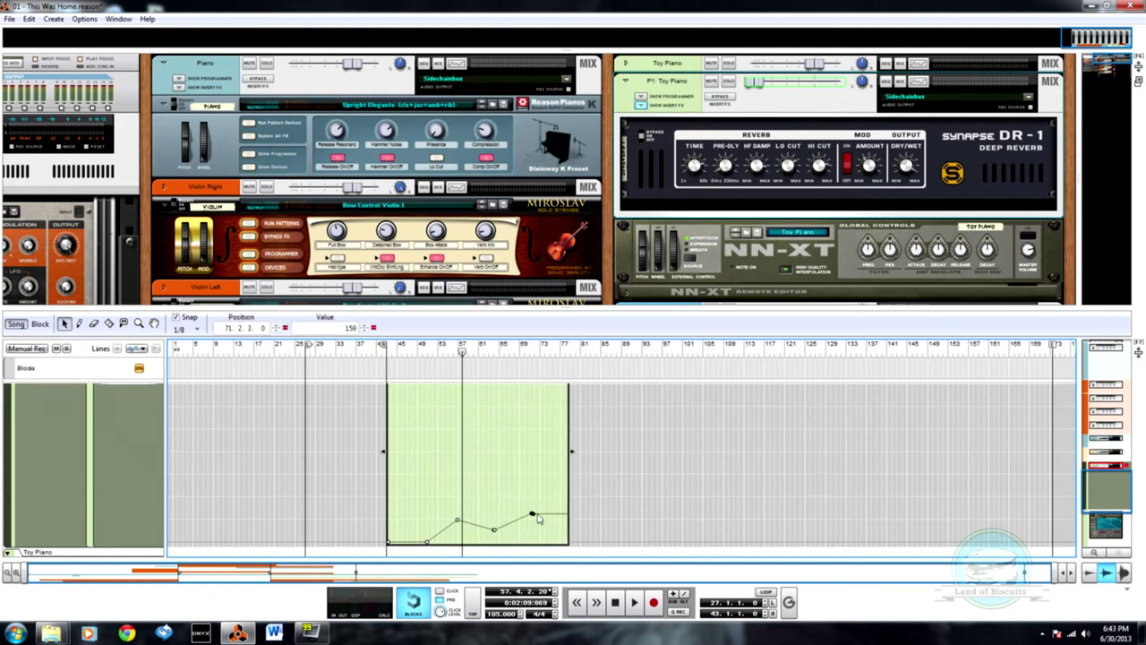
left_click_drag(543, 516, 544, 515)
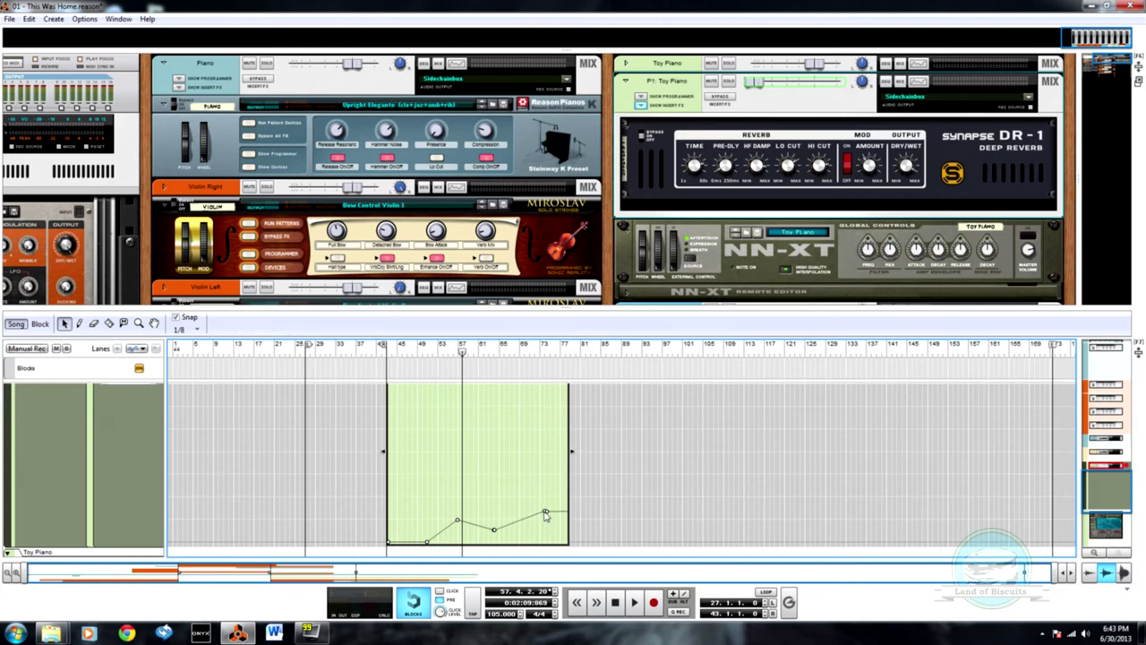
left_click(534, 516)
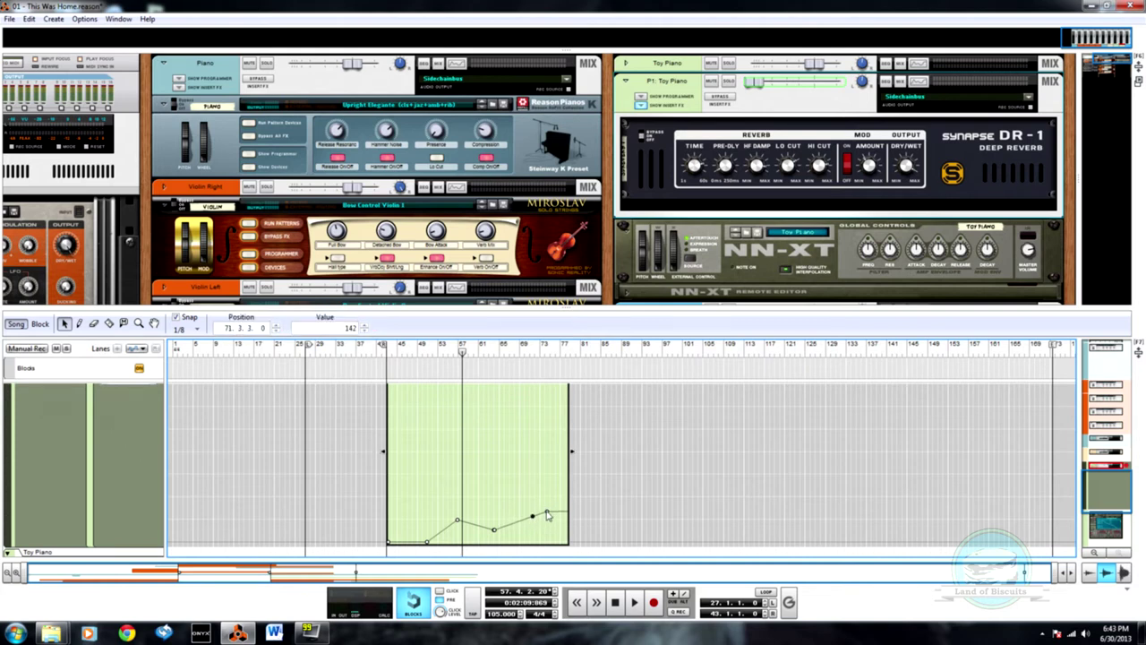
left_click_drag(548, 515, 568, 507)
double_click(576, 503)
key("Return")
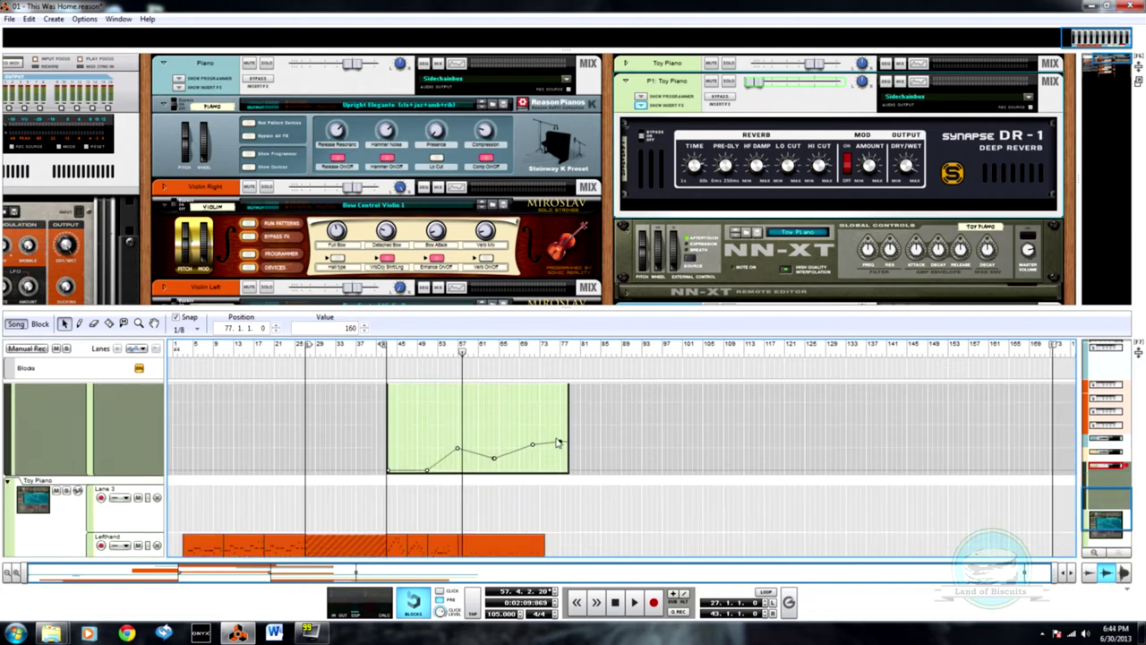
- Add falling end points to the P1: Toy Piano level automation after the 77.1.1 point, finishing with value 0 at 80.1.1
left_click(568, 471)
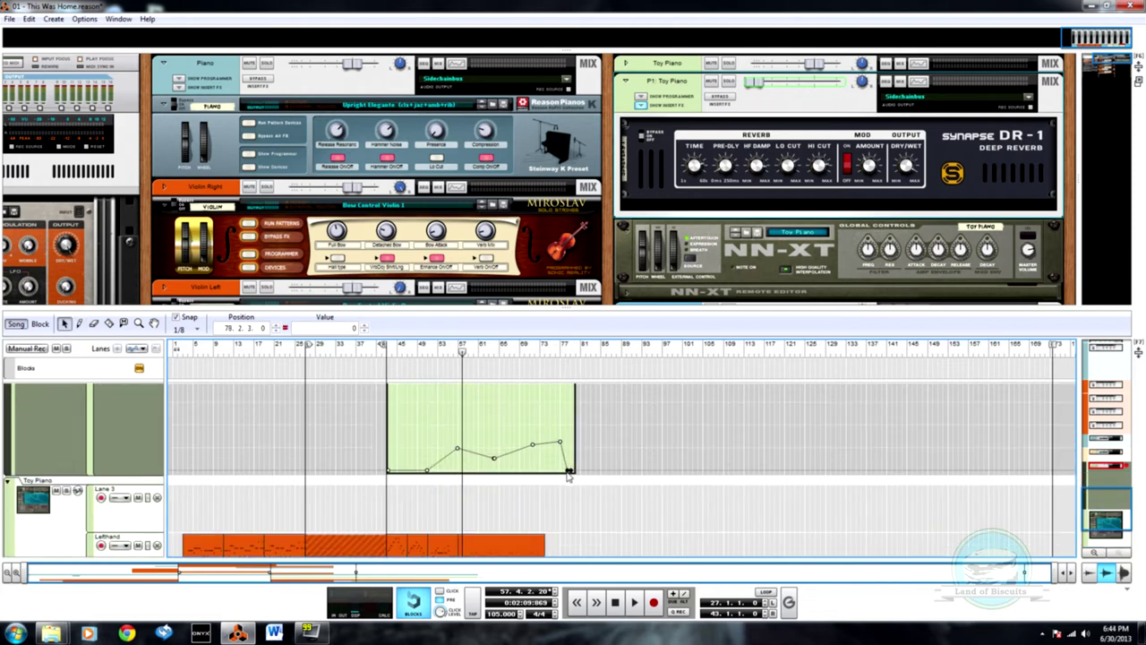
left_click_drag(570, 474, 570, 462)
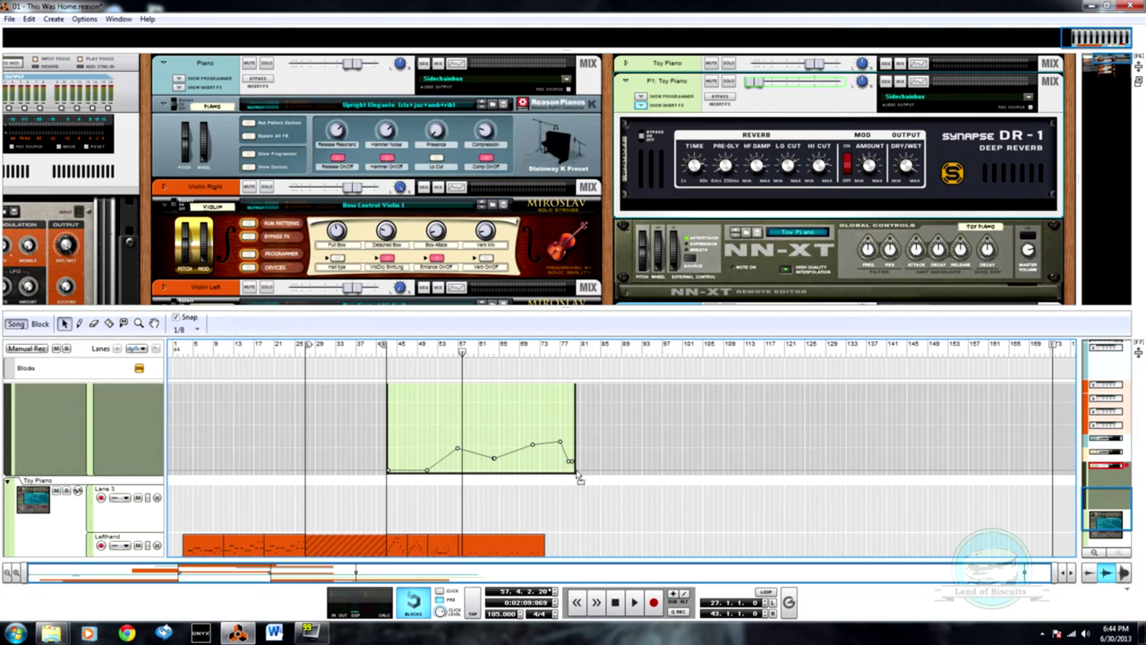
- Play the song from bar 43 to audition the level automation's slow rise on P1: Toy Piano
left_click(386, 350)
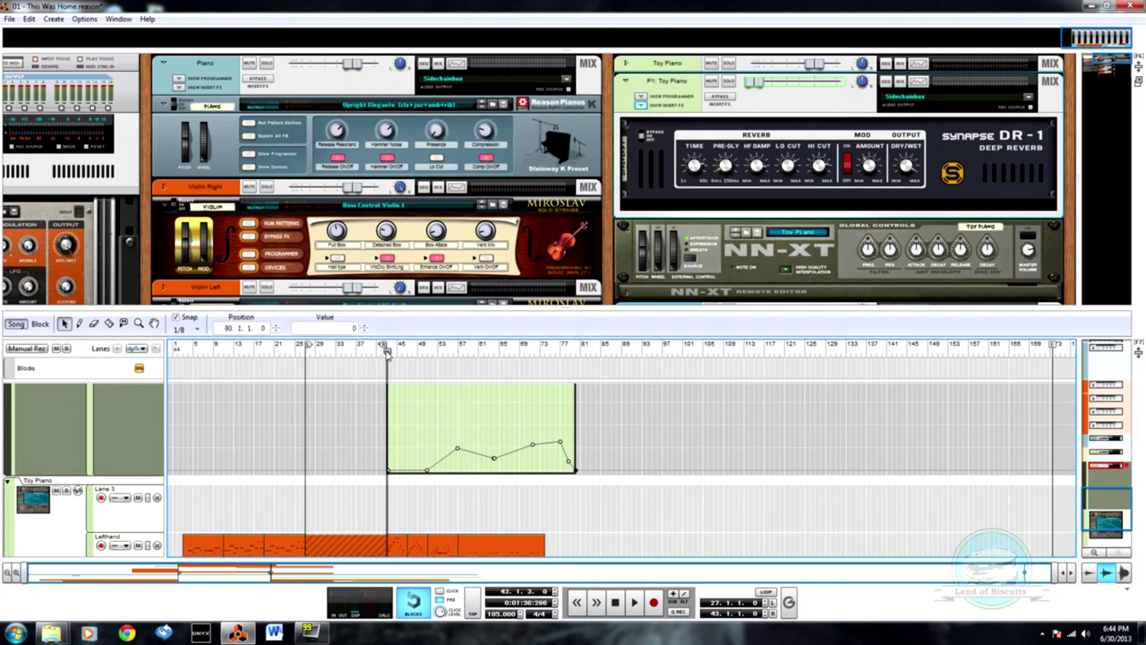
key("space")
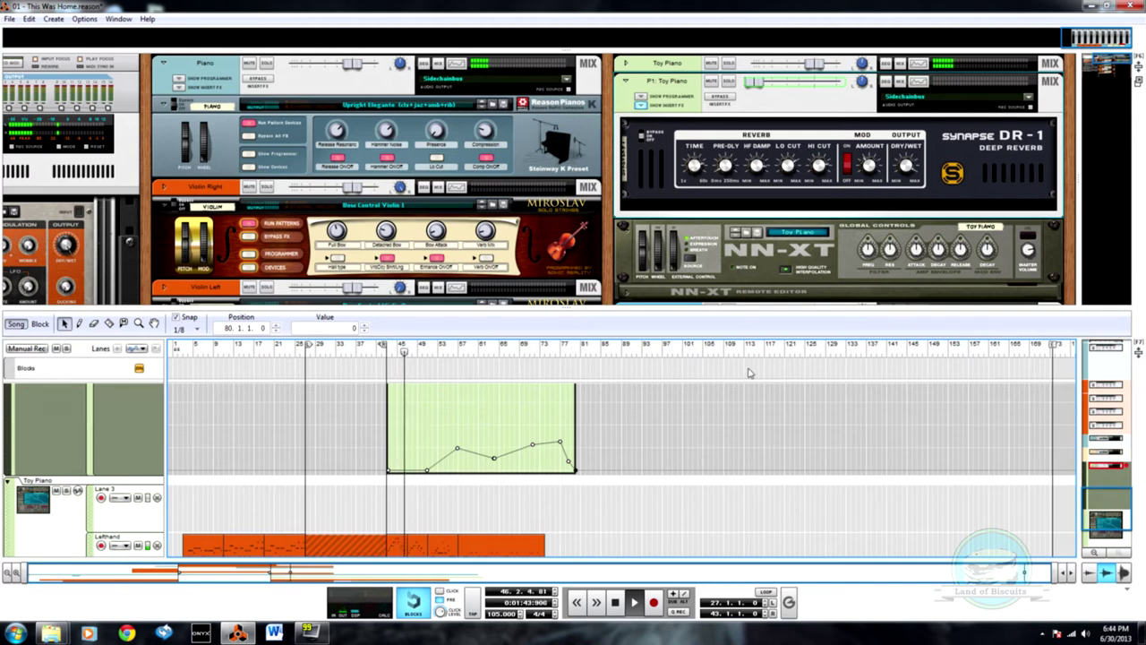
scroll(699, 403, "down", 2)
scroll(645, 430, "up", 2)
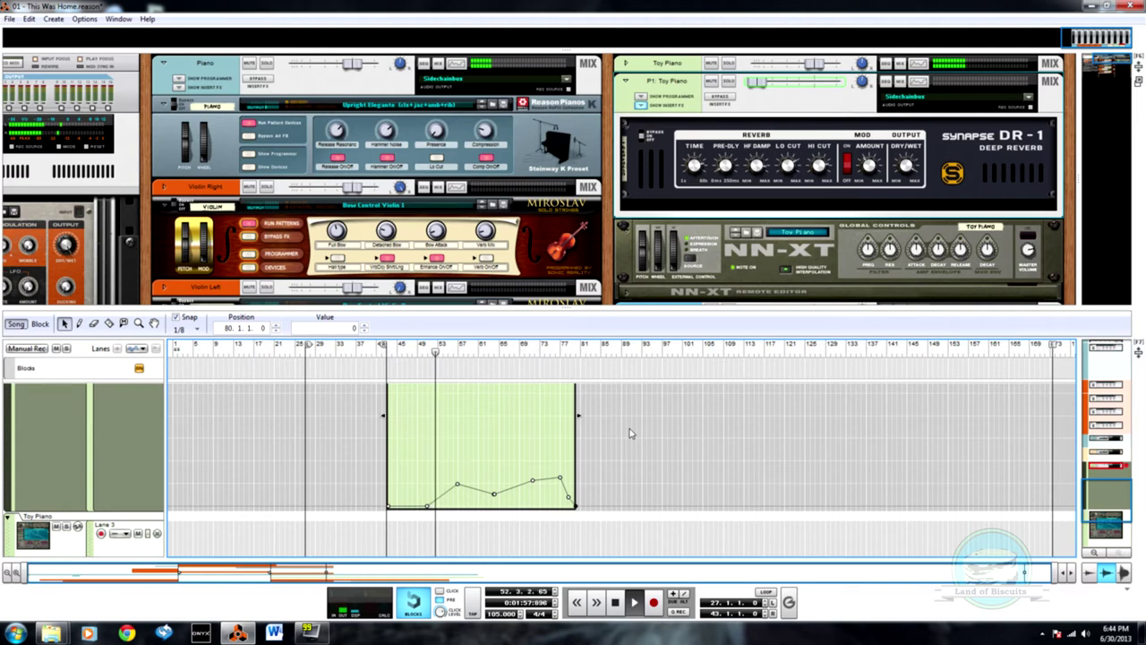
scroll(494, 483, "down", 3)
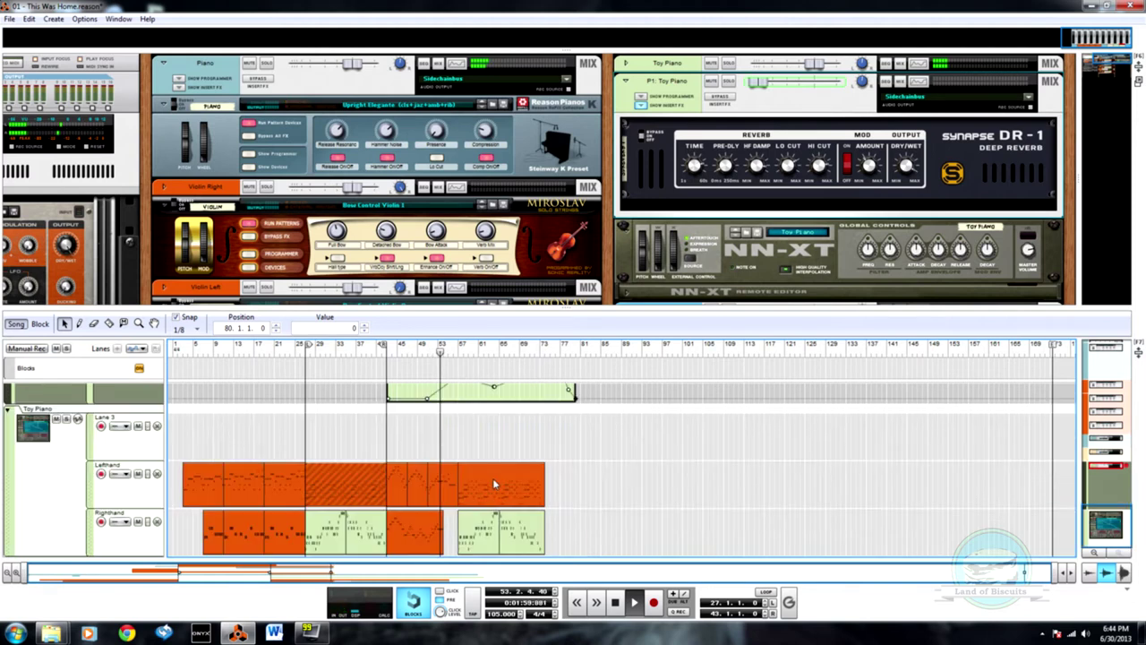
scroll(494, 475, "up", 2)
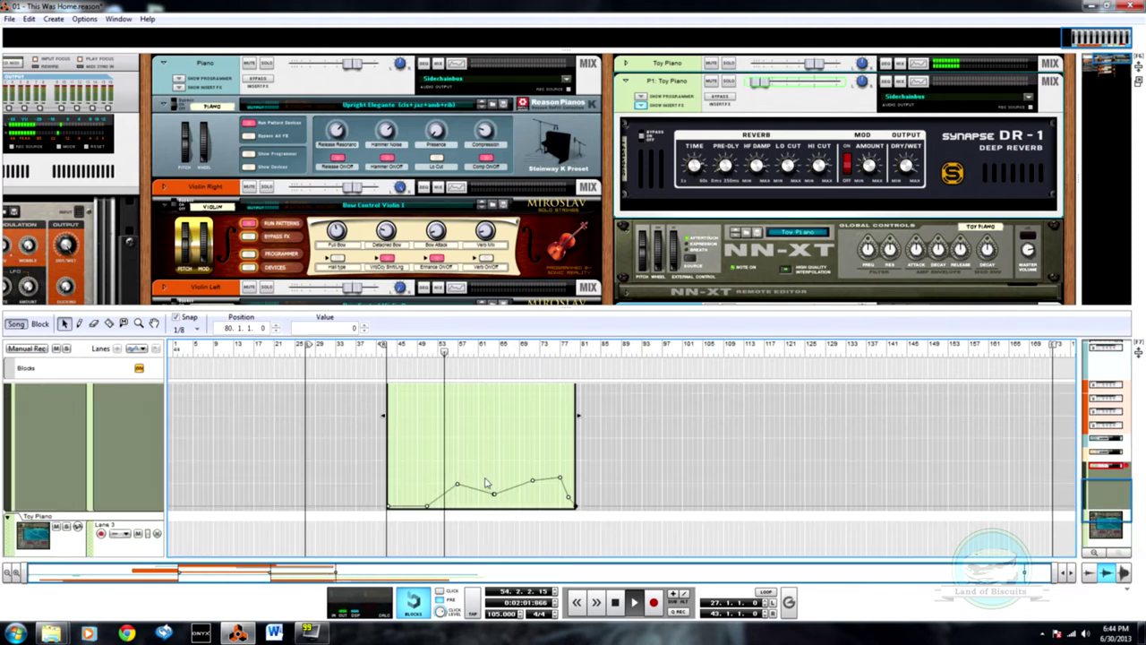
- Raise the later level automation points together and shift them earlier, with the first peak at 54.1.1 and value 335, starting the rise near bar 47
left_click_drag(479, 509, 426, 470)
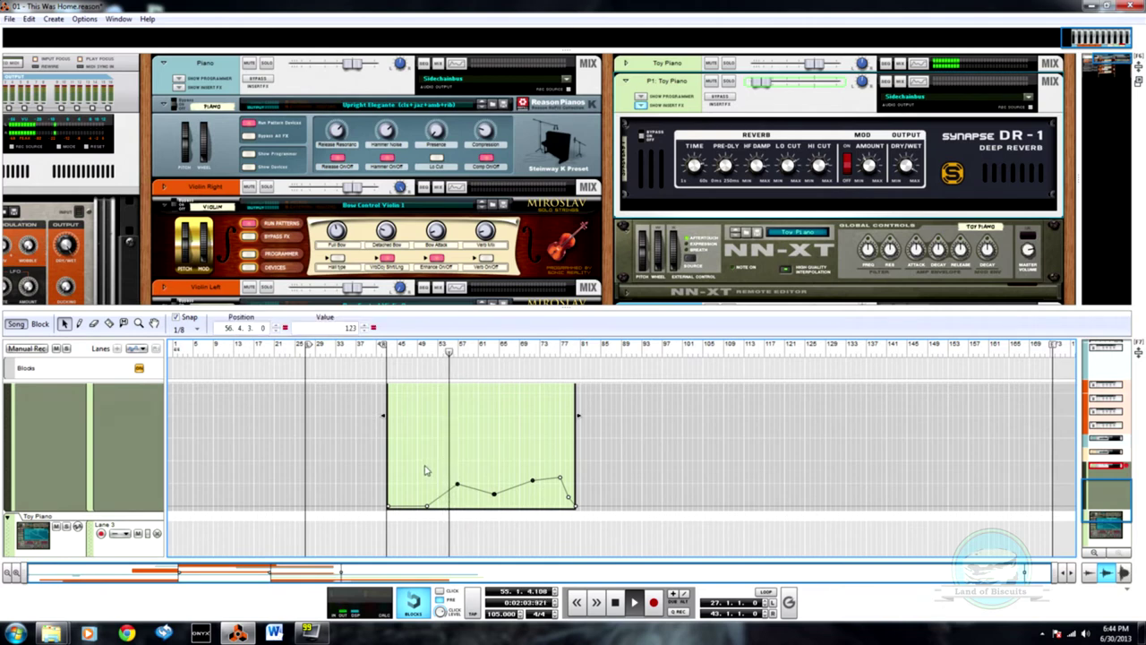
key("space")
left_click_drag(457, 491, 442, 446)
- Audition the reshaped P1: Toy Piano level automation from 45.4.1 while checking it against the Toy Piano clips
left_click(401, 351)
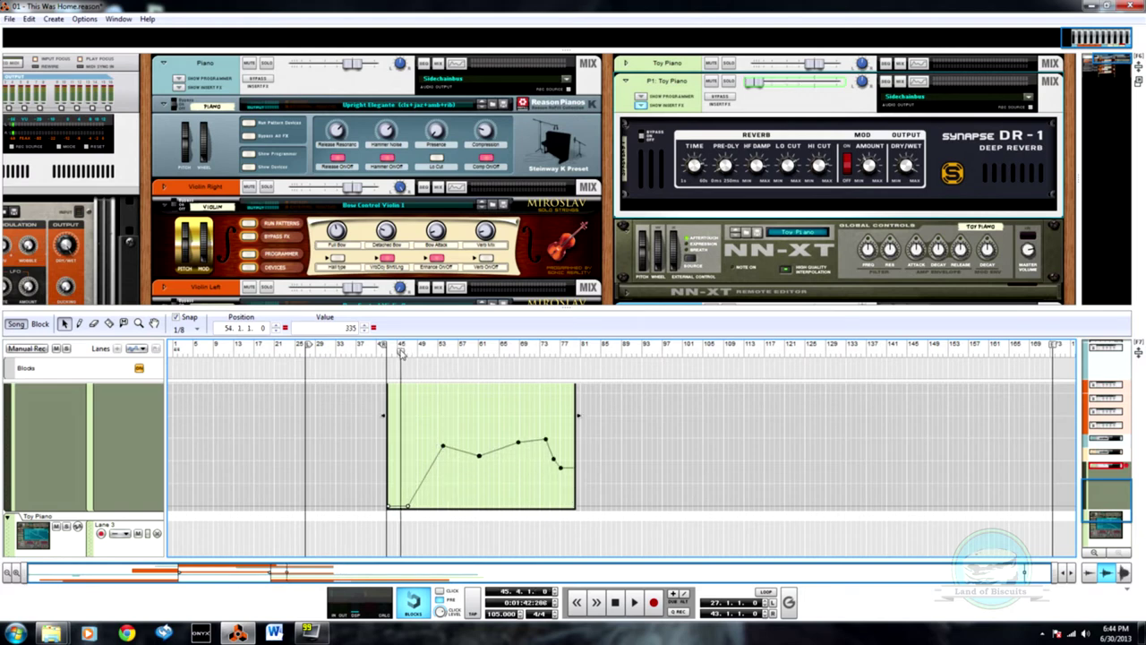
key("space")
scroll(476, 455, "down", 3)
scroll(476, 456, "up", 2)
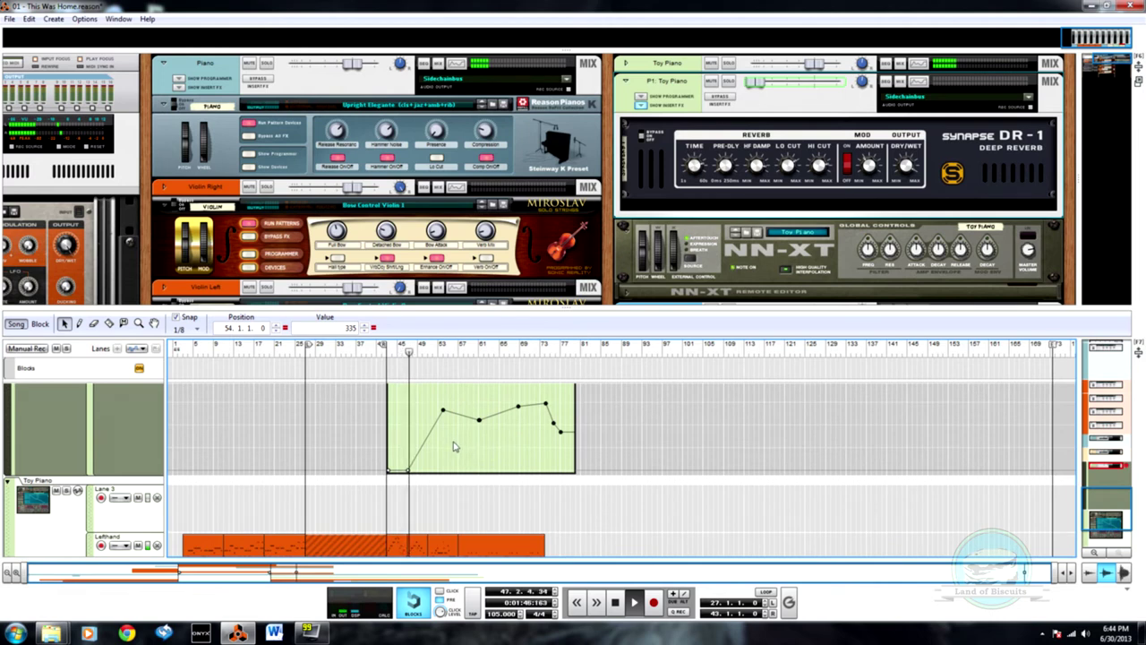
scroll(457, 448, "down", 3)
scroll(458, 449, "up", 3)
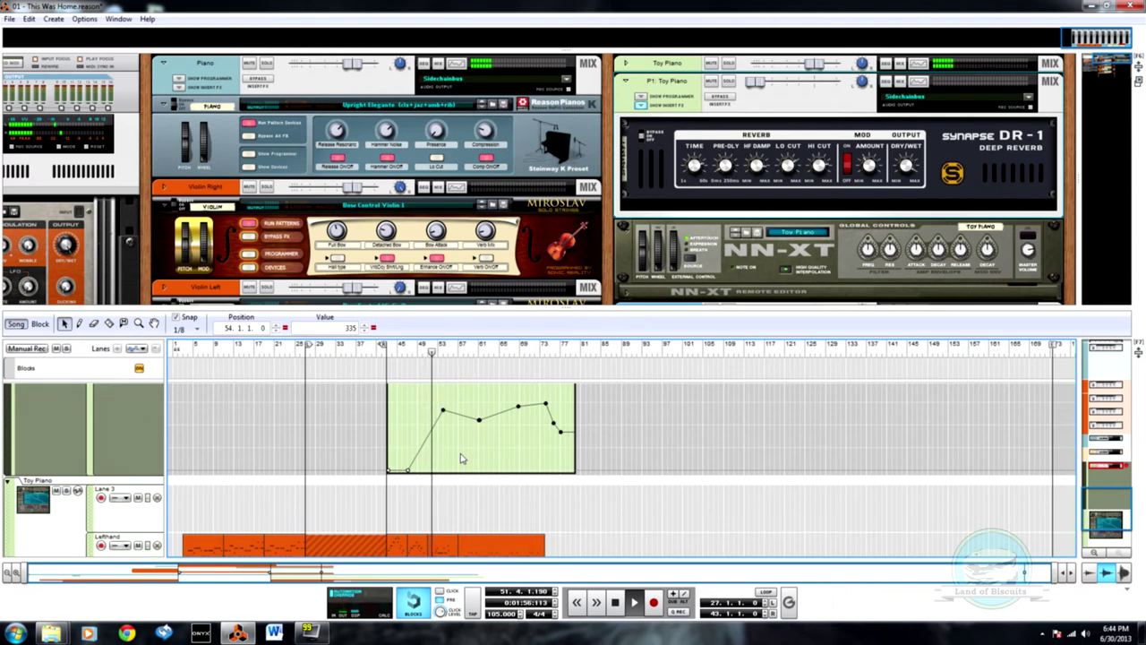
scroll(358, 448, "down", 3)
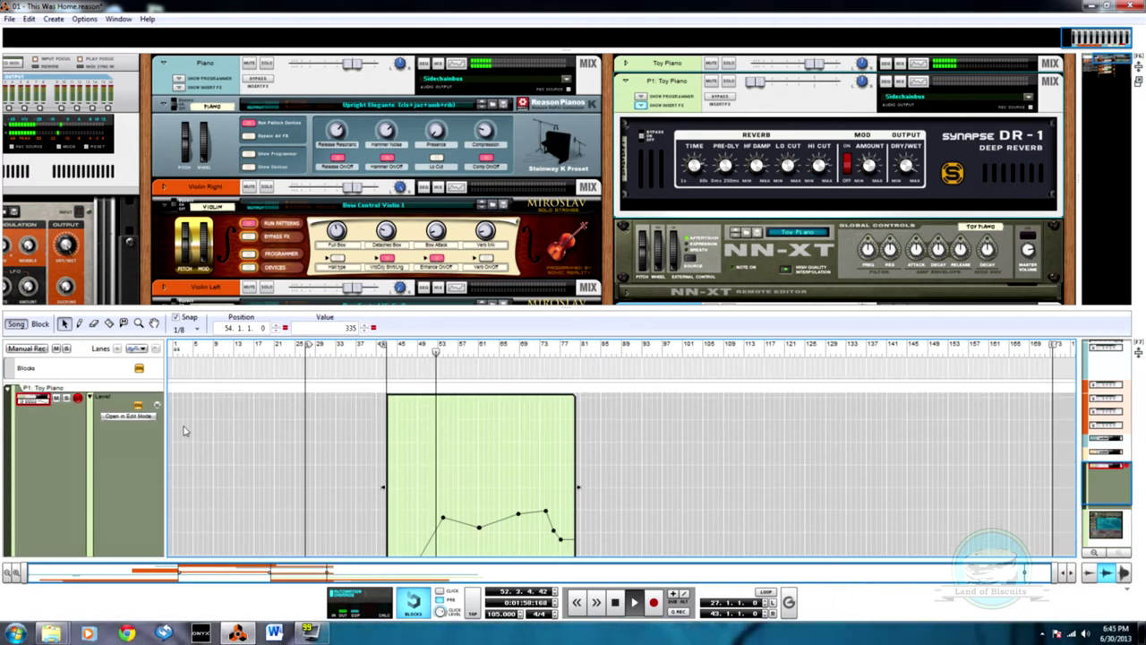
key("space")
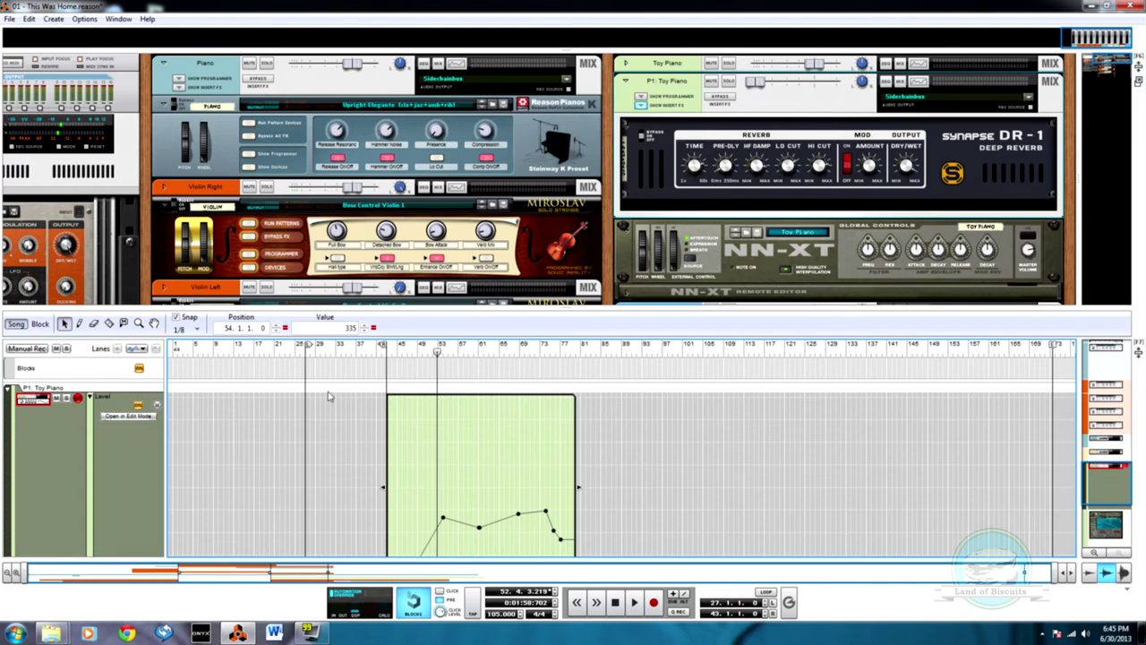
- Play the song from about bar 38 to hear the lead-in to the P1: Toy Piano automation
left_click(134, 435)
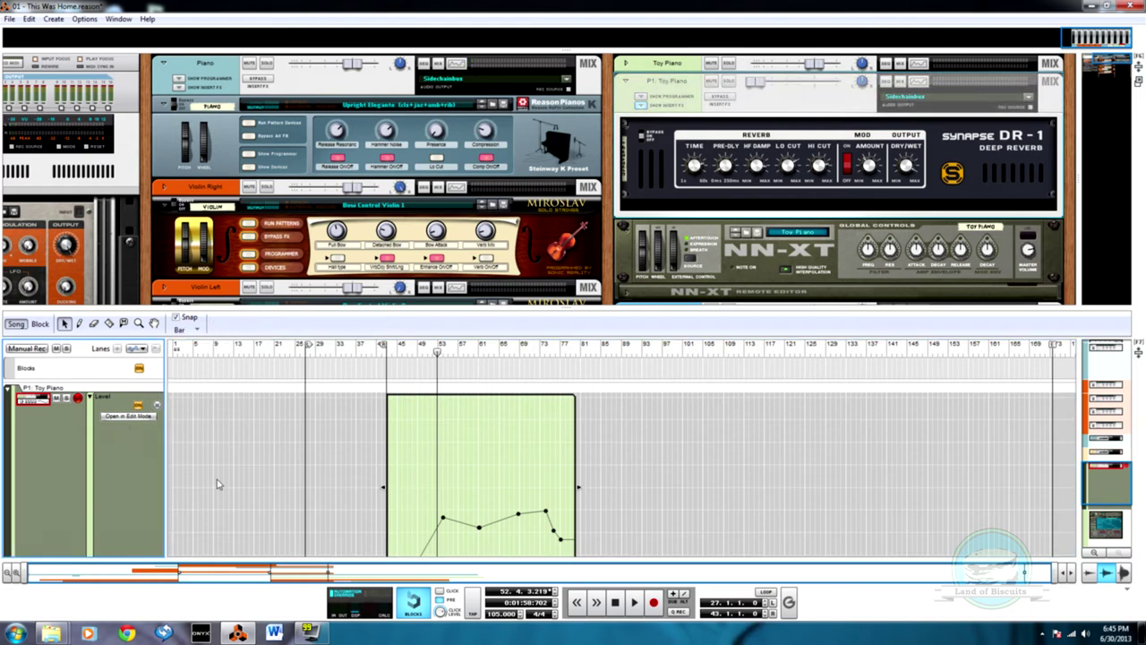
left_click(362, 358)
key("space")
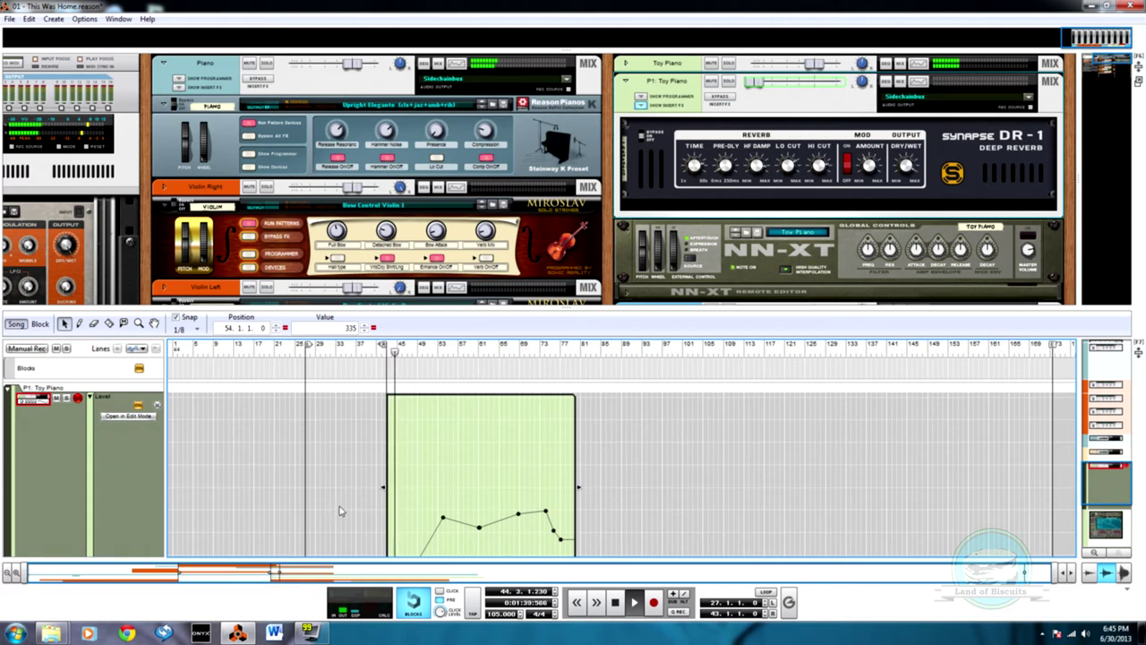
scroll(378, 505, "down", 2)
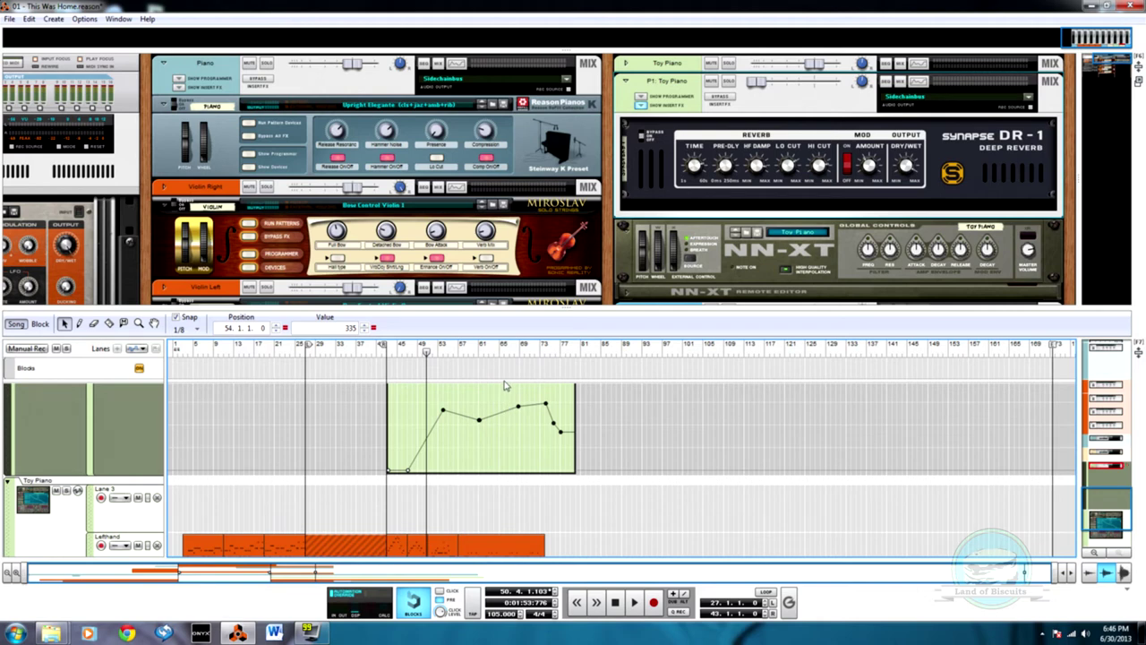
- Play from 44.2.1 through the automation's peak, comparing the level curve with the Lefthand and Righthand clips
left_click(392, 347)
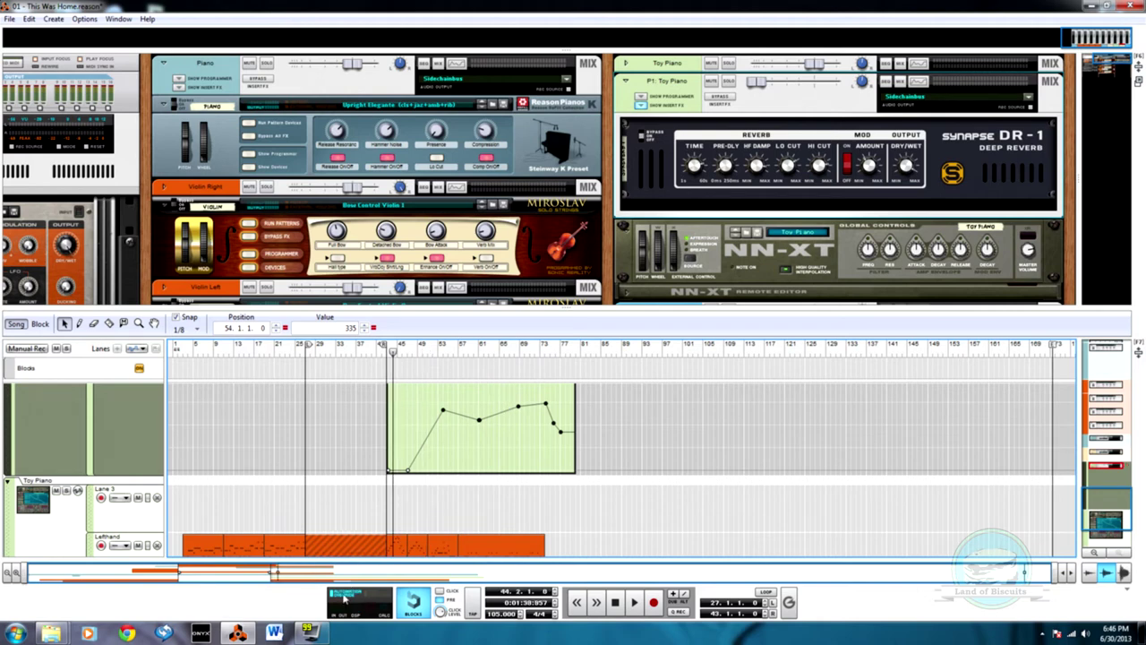
key("space")
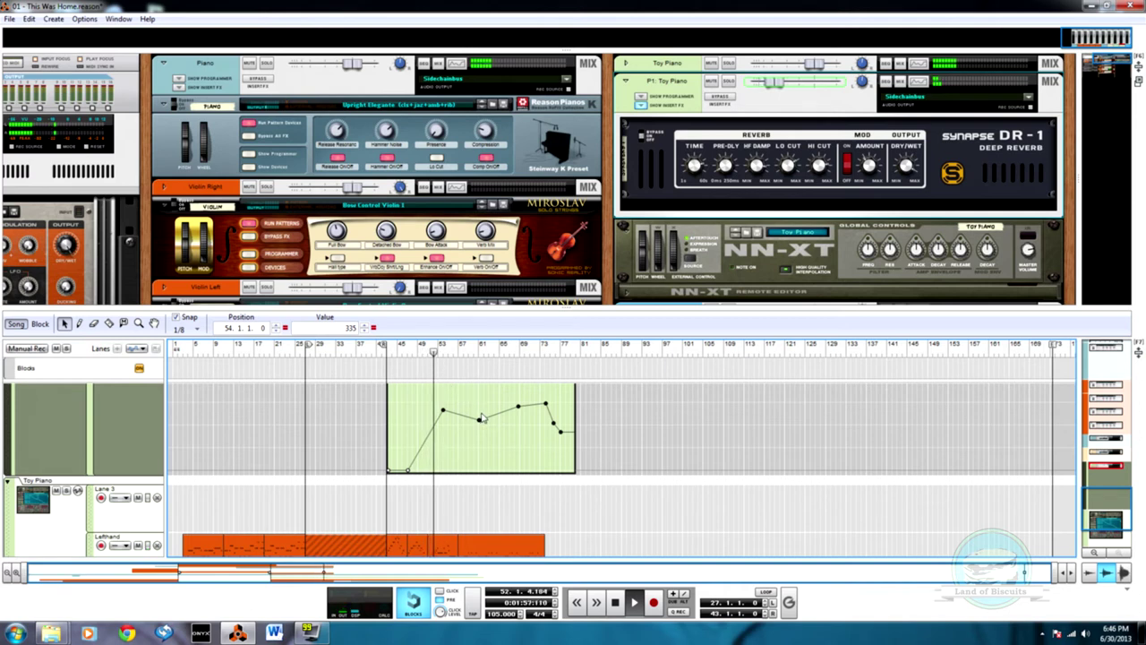
key("Escape")
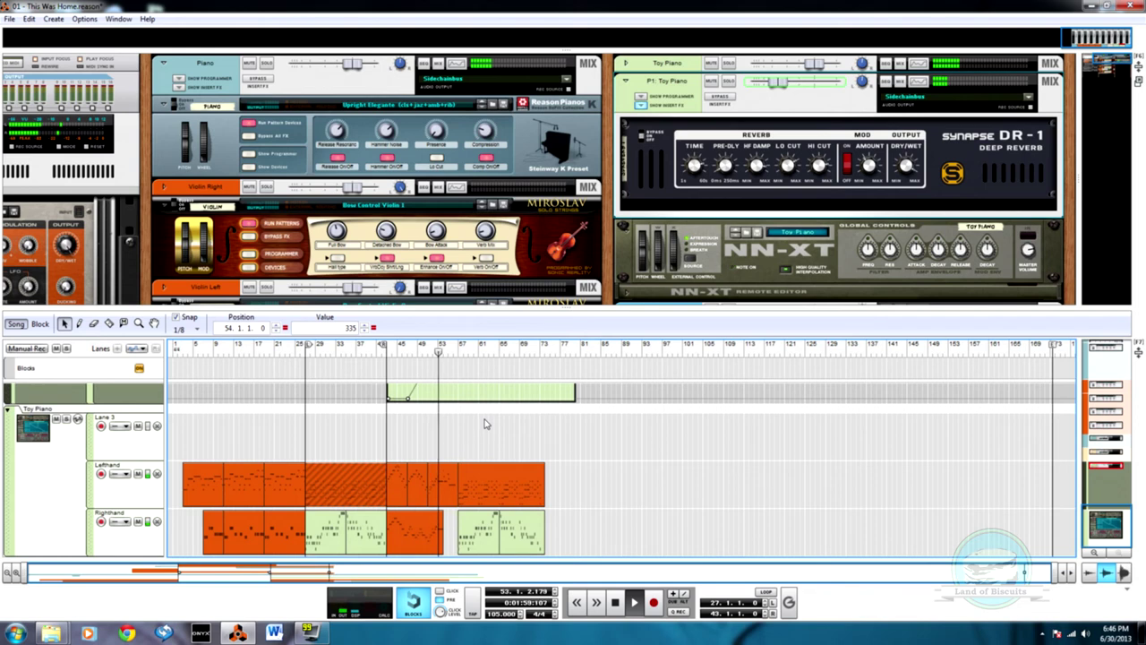
key("Return")
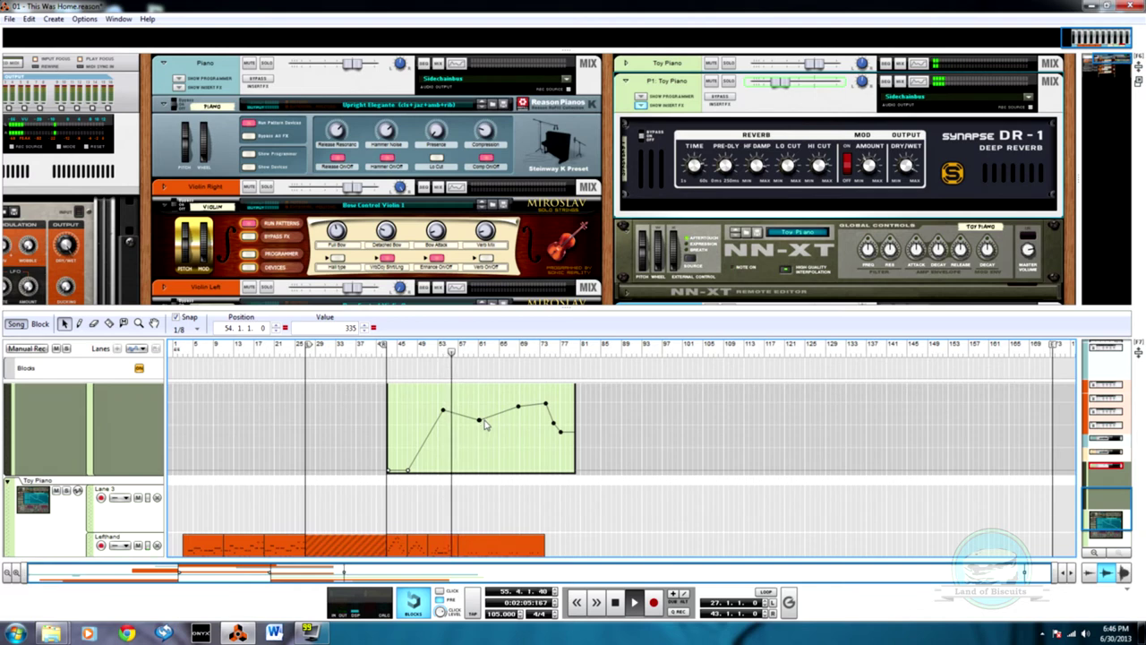
key("Return")
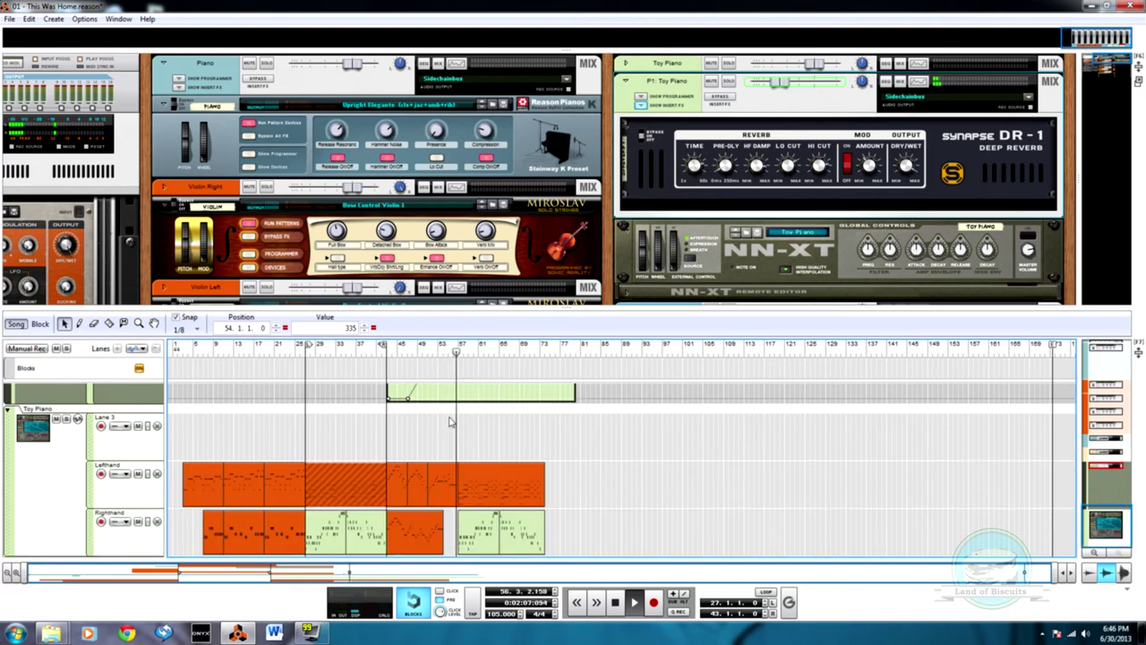
key("Return")
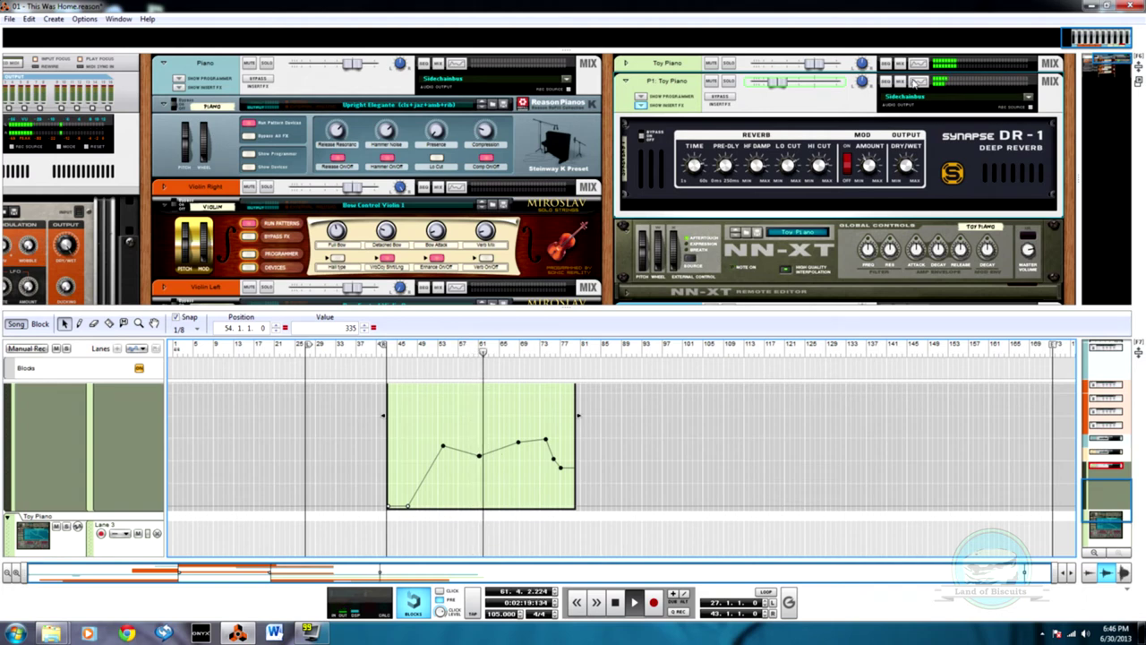
- In the Spectrum EQ for P1: Toy Piano, enable a high-pass filter at 501.3 Hz and a low-pass filter at 4.20 kHz
key("F2")
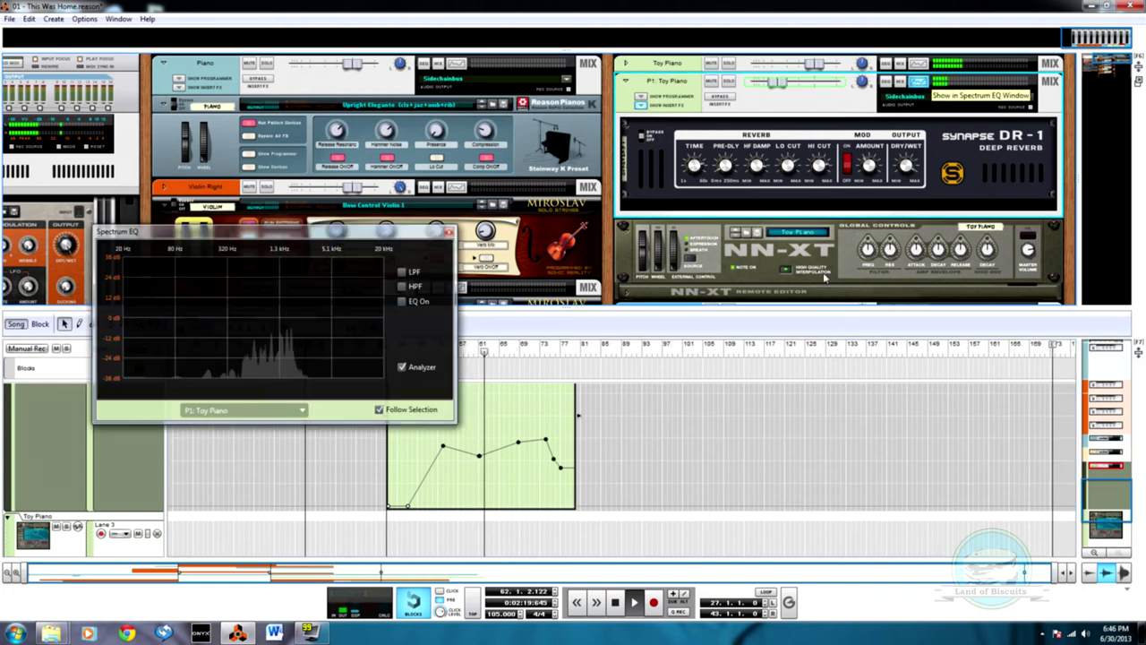
left_click(402, 286)
left_click_drag(205, 320, 243, 318)
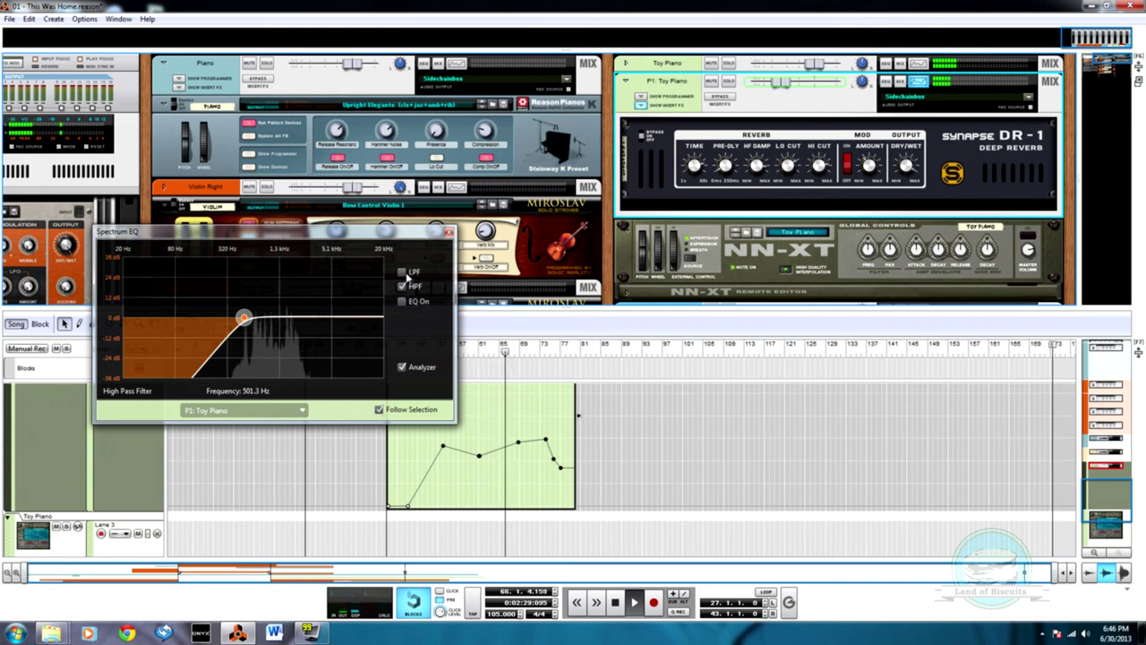
left_click(402, 271)
left_click_drag(318, 319, 322, 322)
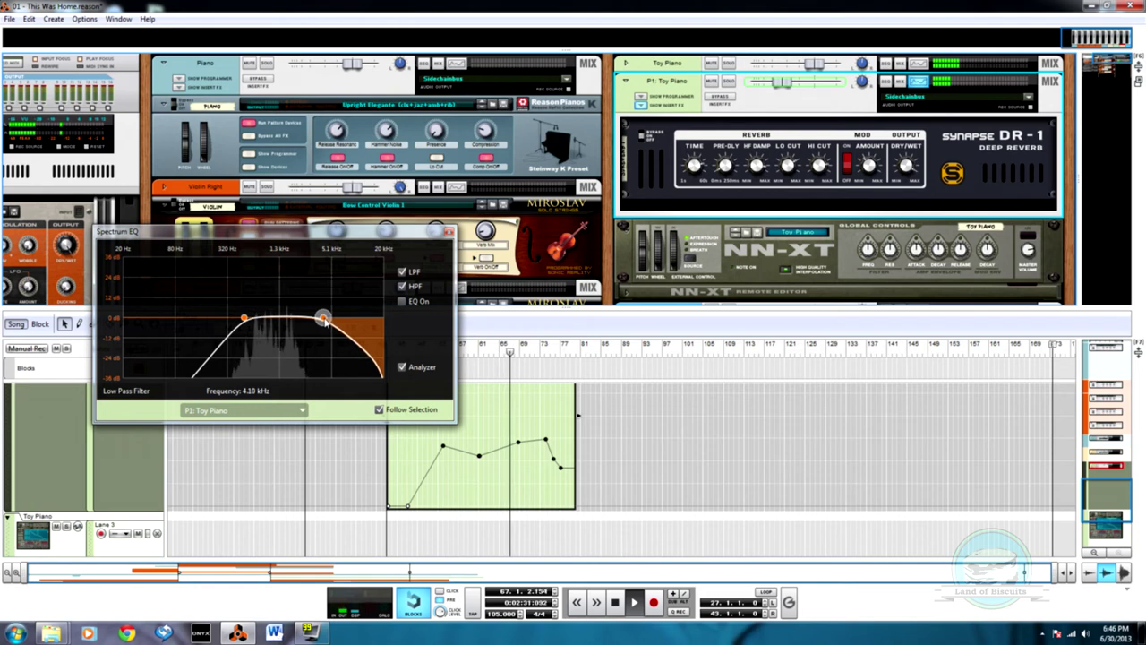
left_click(449, 231)
- Stop playback and move the last three level automation points lower and earlier, starting at about bar 73
double_click(566, 454)
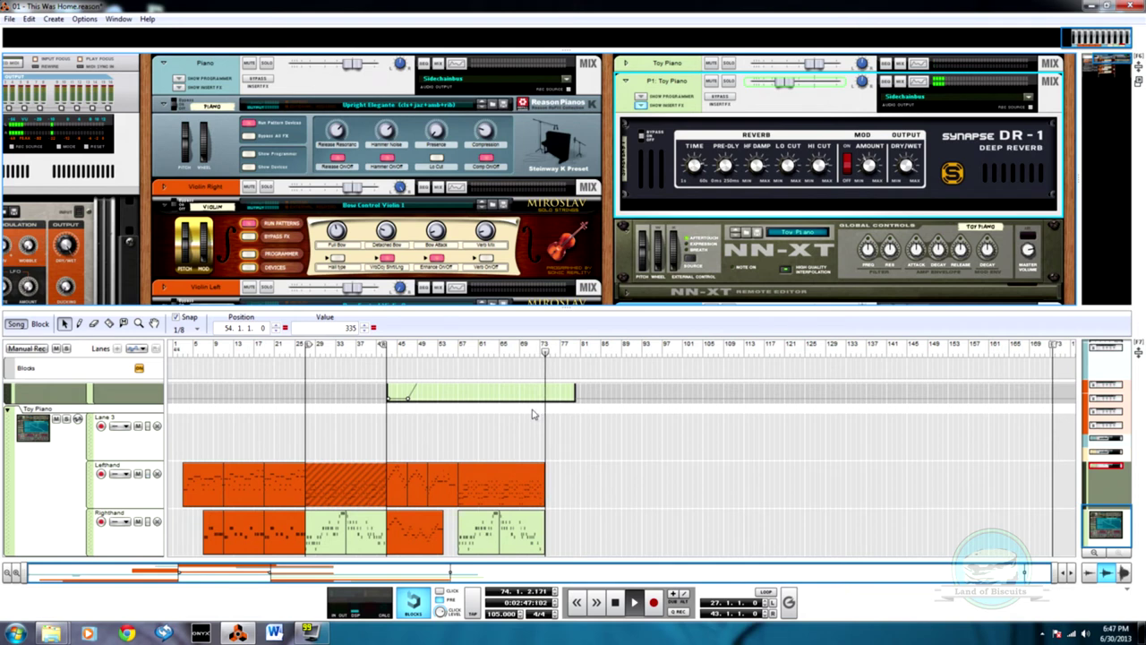
key("space")
key("ctrl+e")
left_click_drag(525, 425, 582, 510)
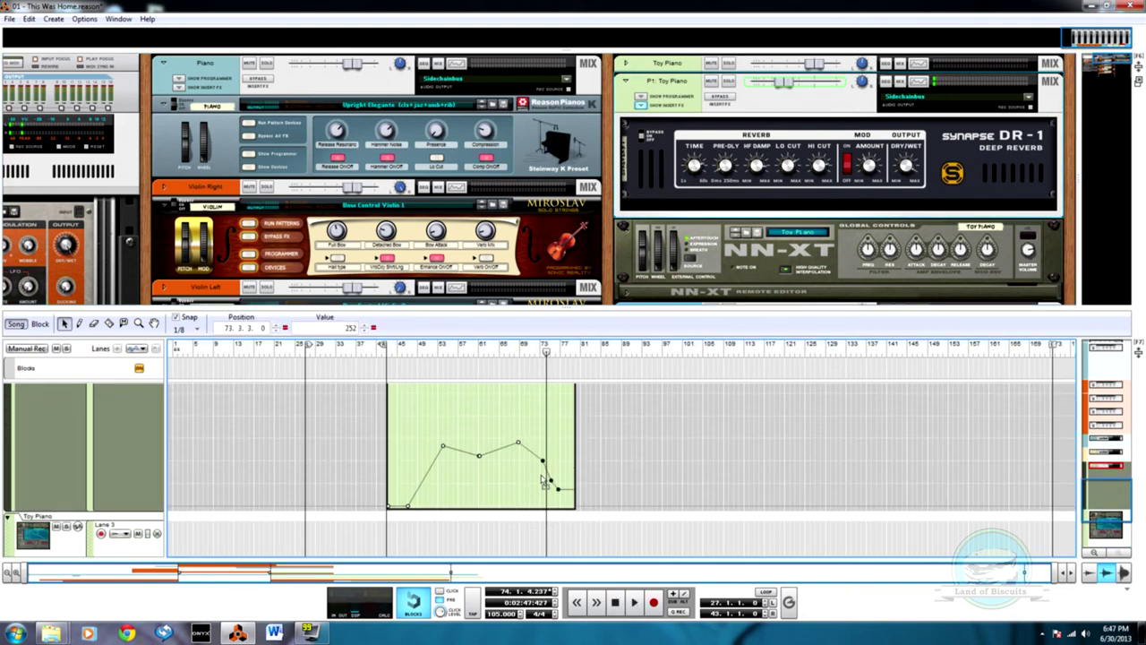
- Move the level point near bar 69 to 66.4.1 with value 271, and end the fade at 76.1.3 with value 0
left_click(515, 455)
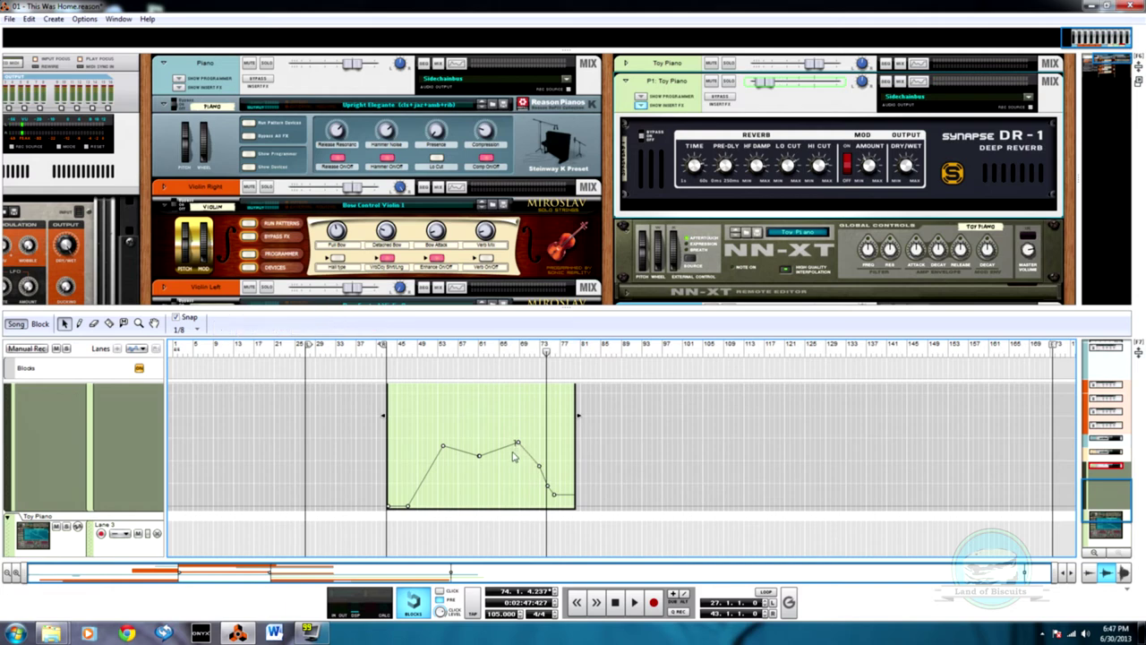
left_click_drag(518, 442, 507, 457)
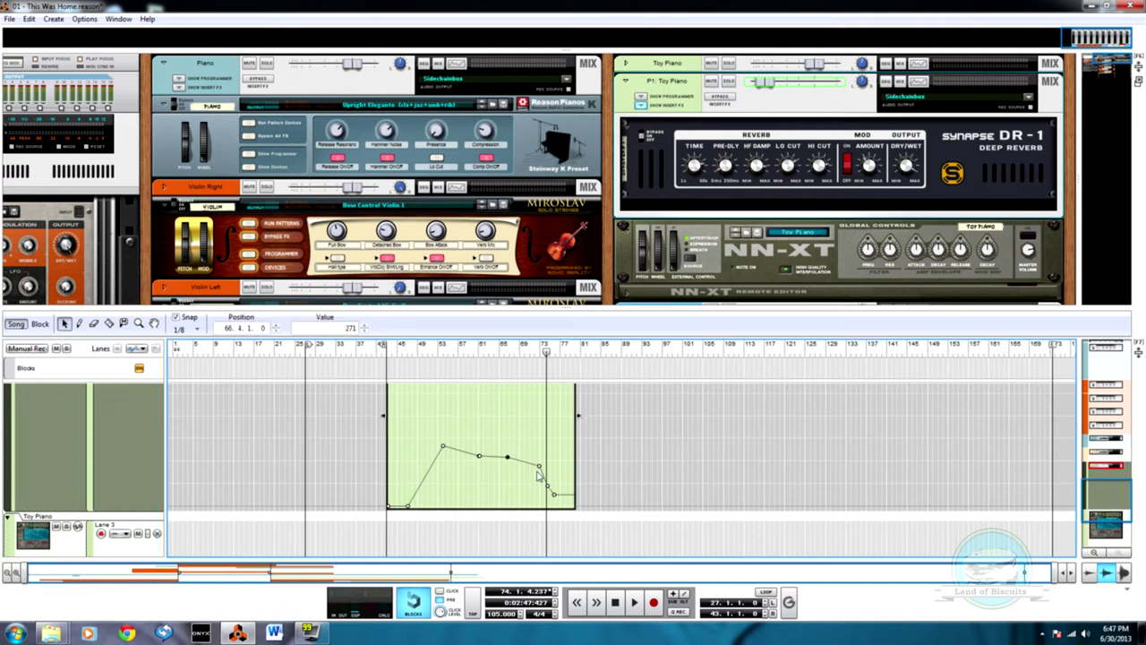
left_click(556, 508)
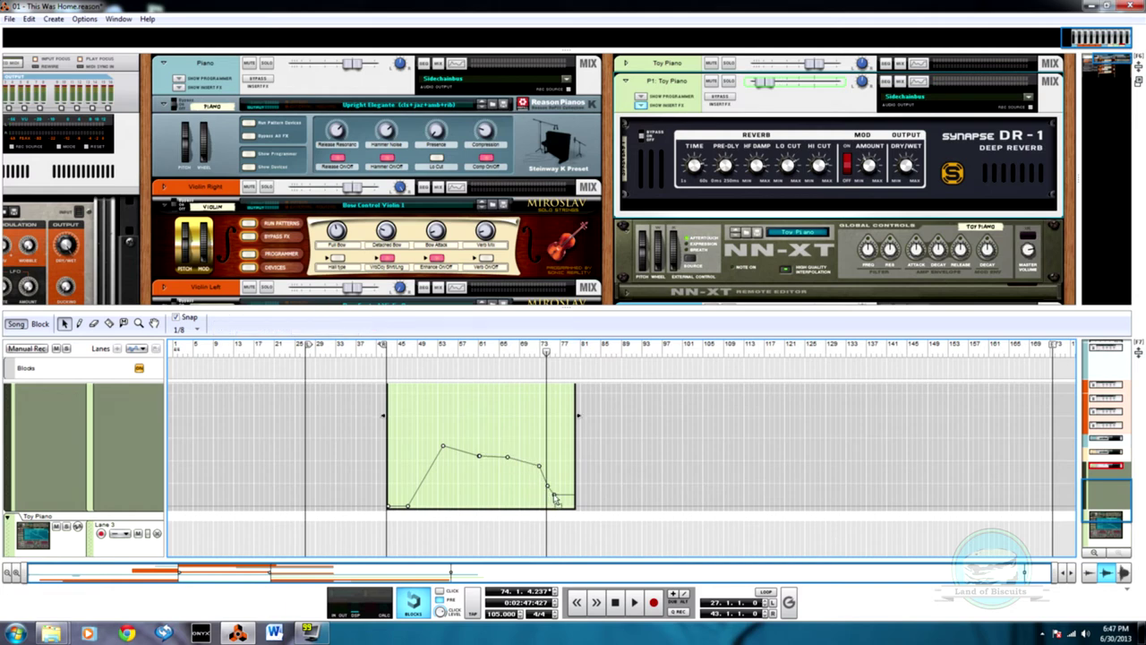
left_click(556, 506)
- Play the song from bar 53 and again from about bar 60 to audition the P1: Toy Piano fade-out
left_click(440, 352)
key("space")
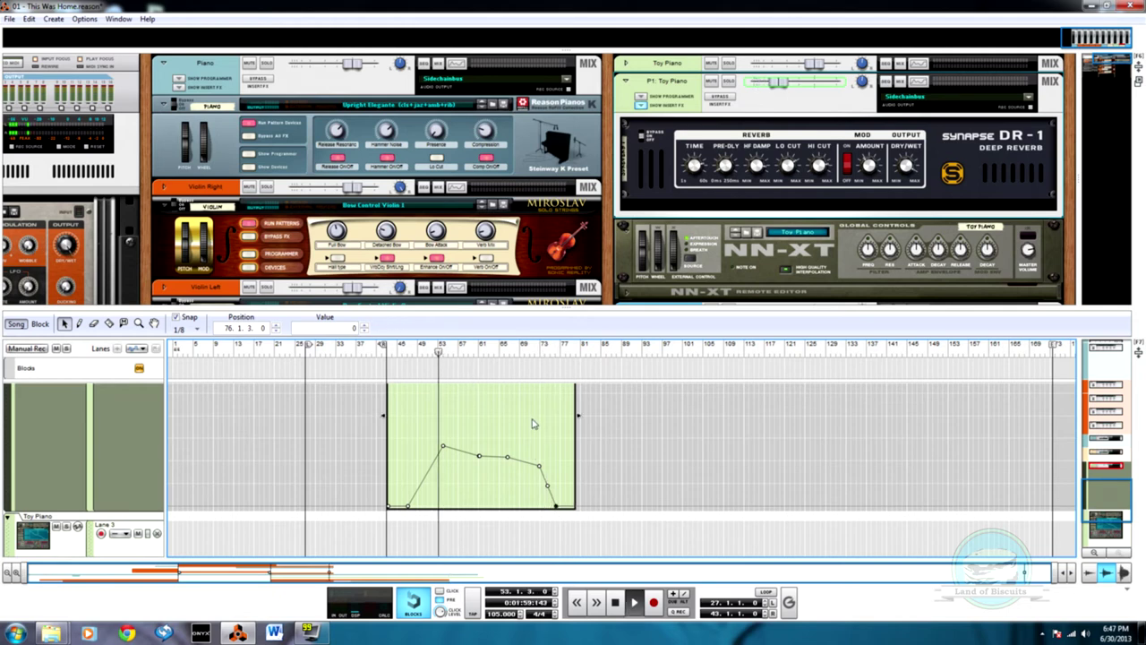
key("Escape")
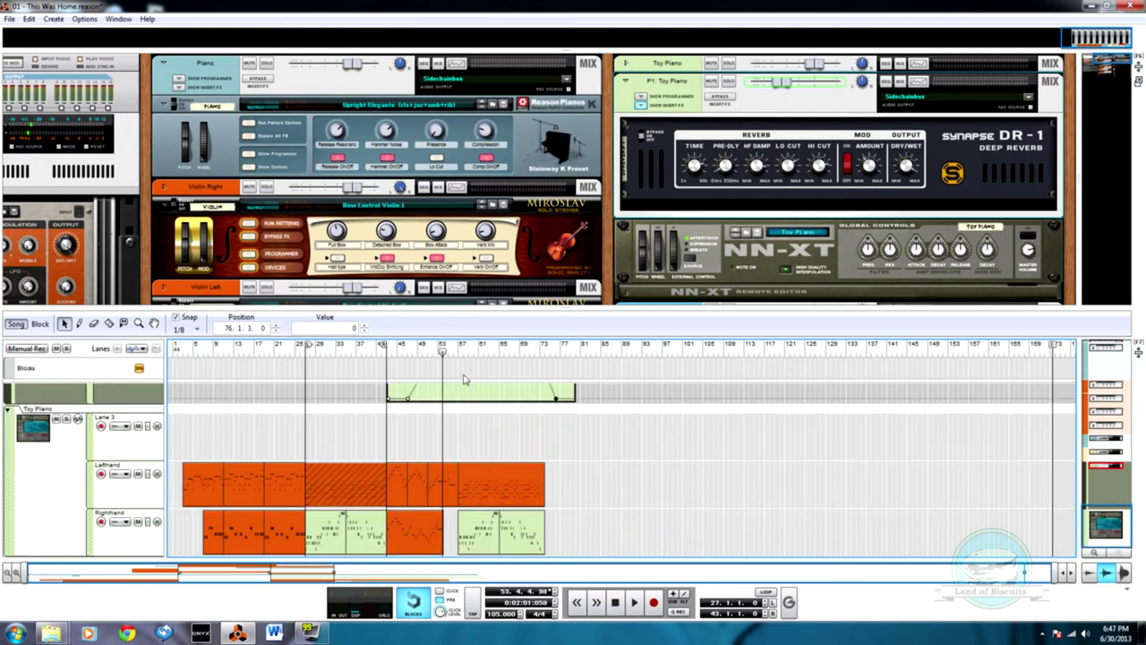
left_click(474, 353)
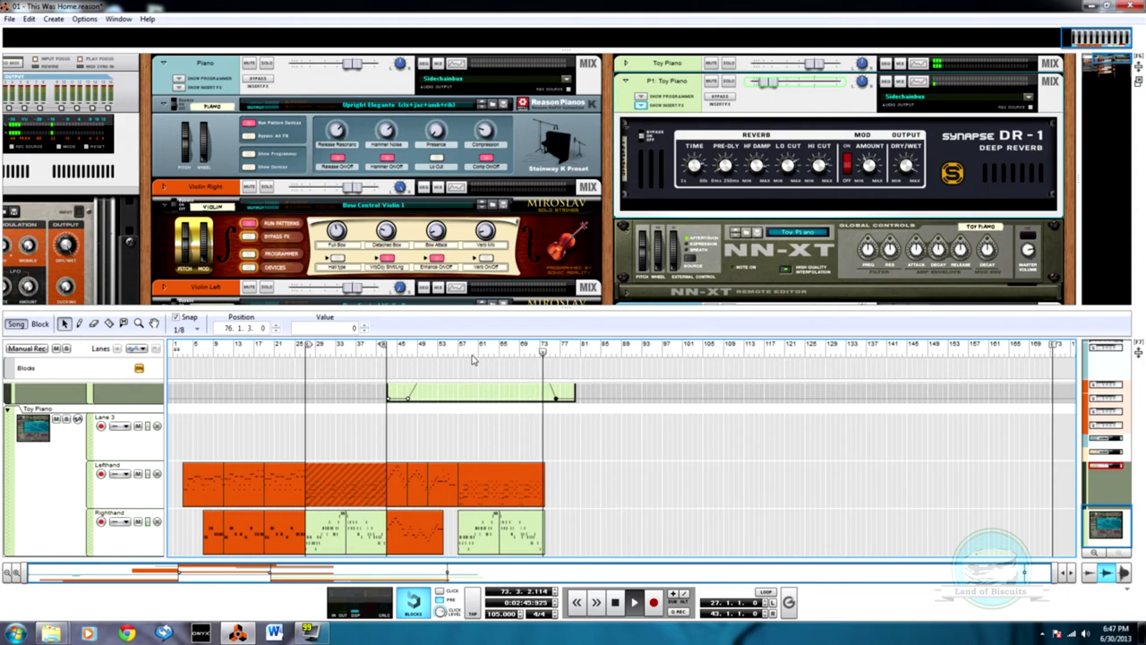
scroll(621, 476, "down", 3)
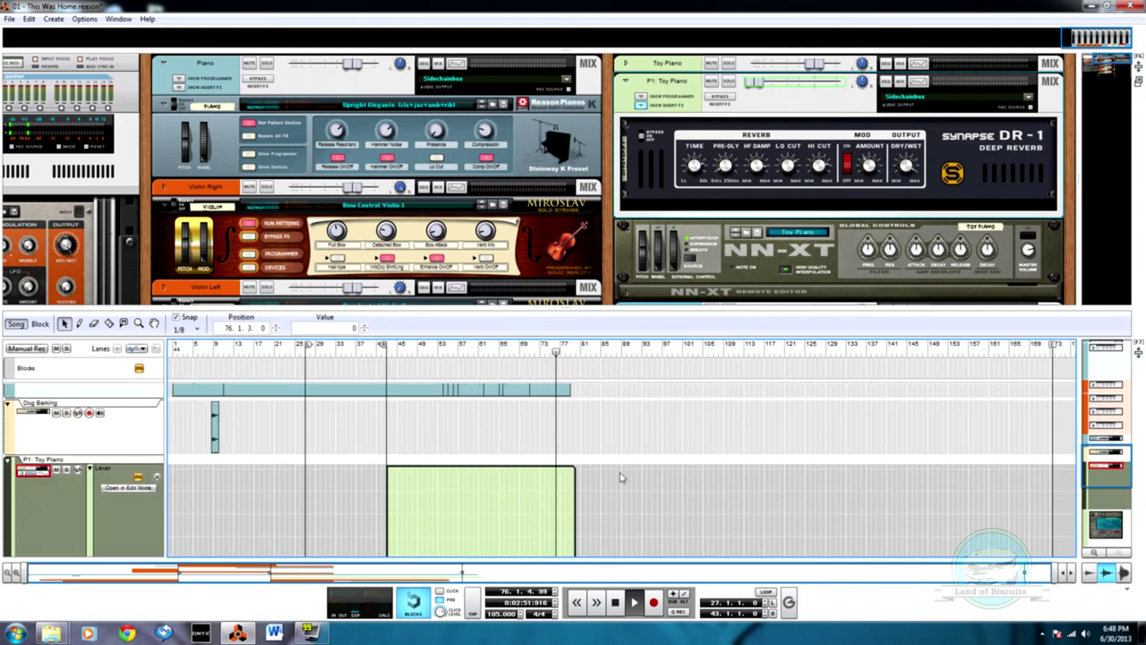
scroll(618, 484, "down", 2)
key("space")
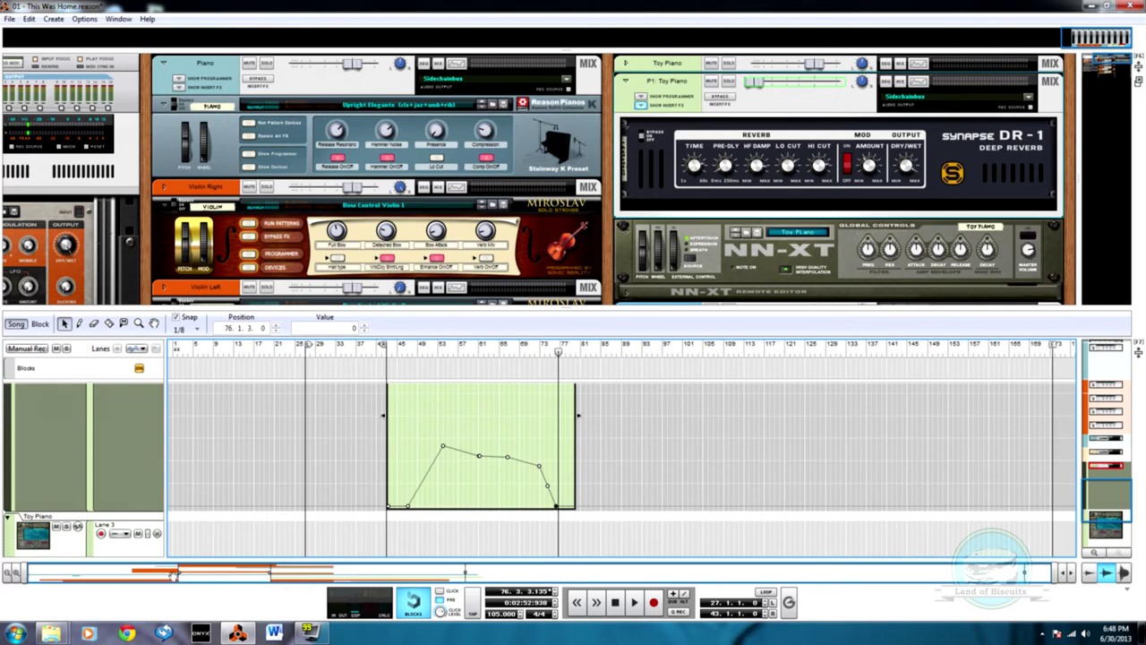
- Create another parallel channel from the P1: Toy Piano channel
scroll(703, 481, "up", 3)
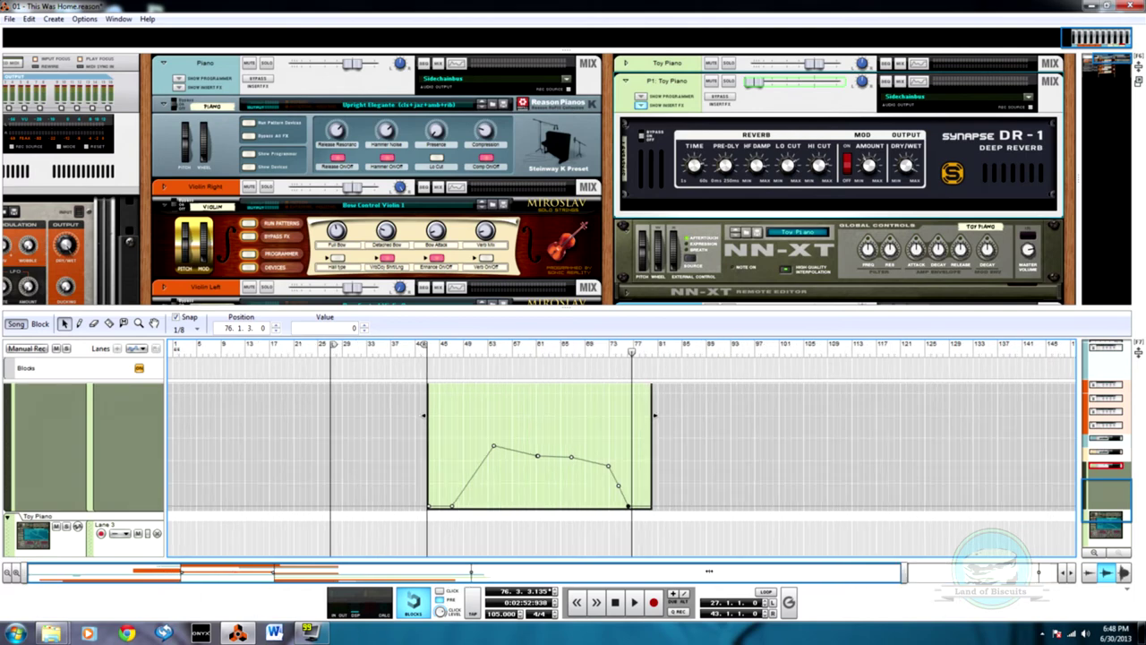
scroll(703, 482, "up", 3)
key("F7")
key("F7")
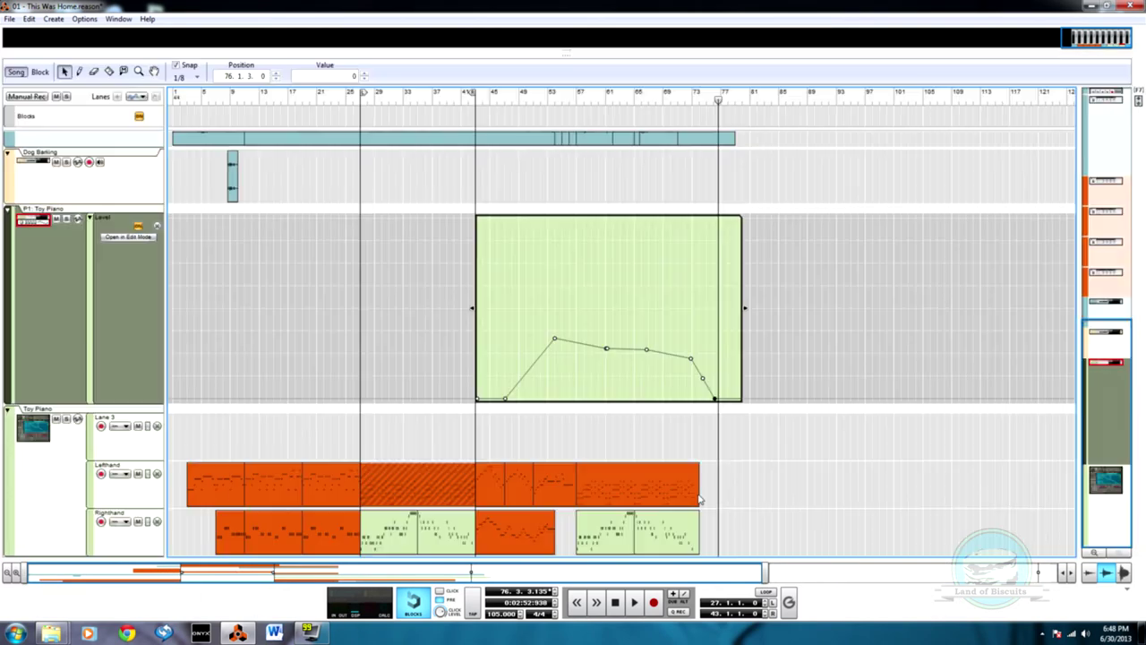
scroll(695, 498, "up", 4)
scroll(690, 509, "down", 5)
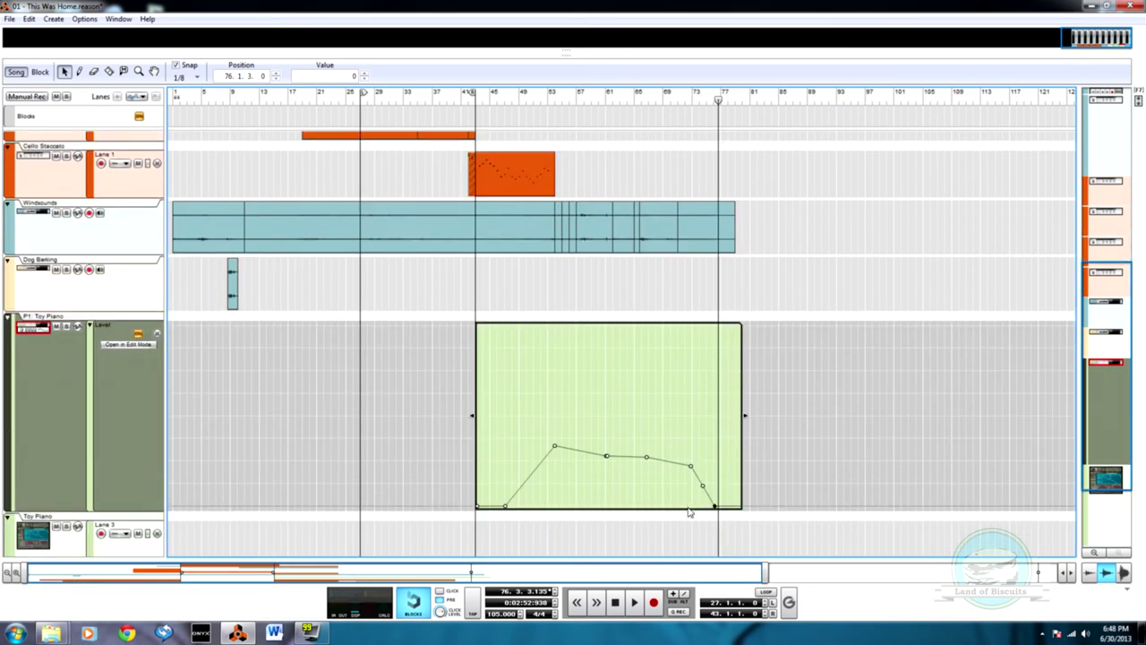
key("F7")
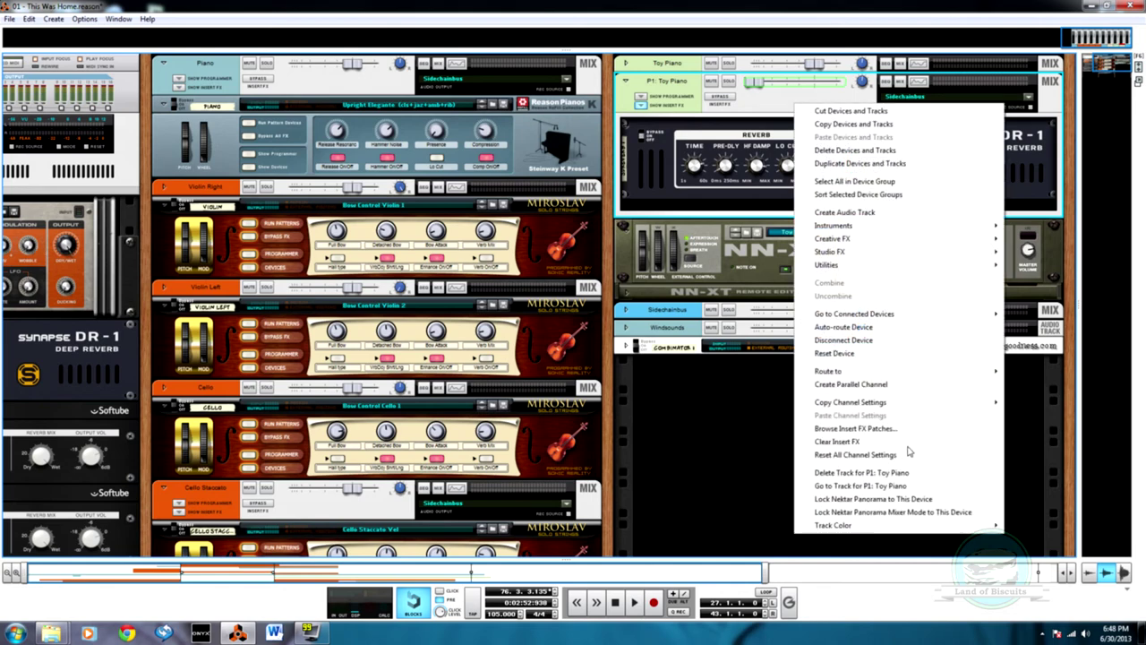
left_click(884, 382)
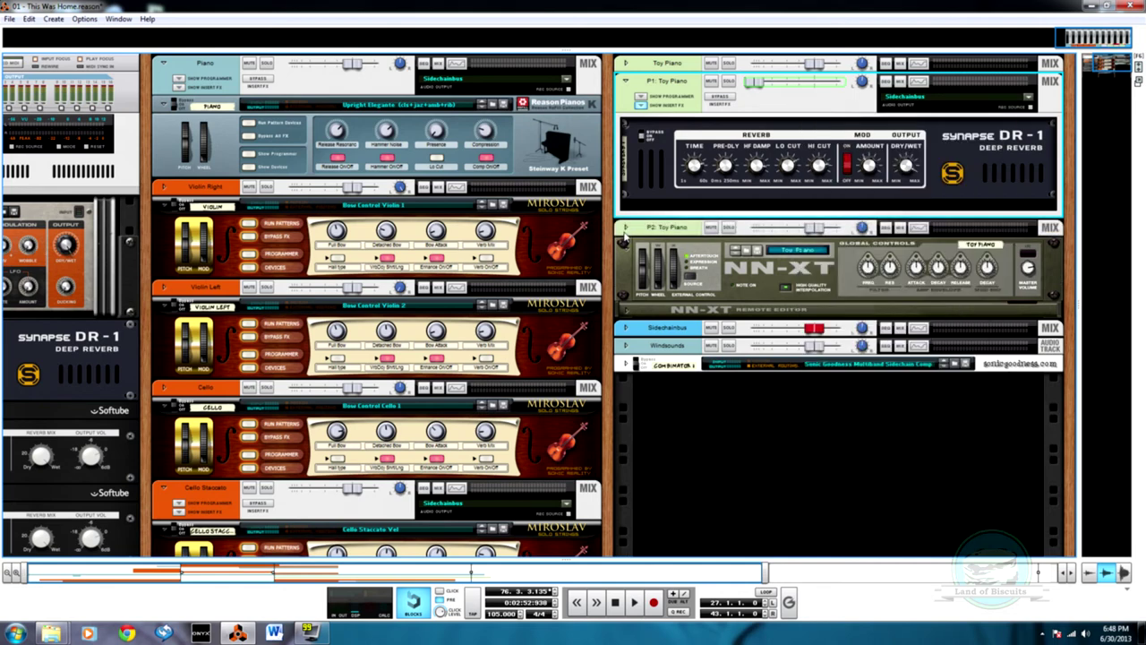
- Unfold P2: Toy Piano, show its insert effects, and add a 3Plex Advanced Triple Line Filter Delay to them
left_click(625, 228)
left_click(642, 252)
right_click(699, 283)
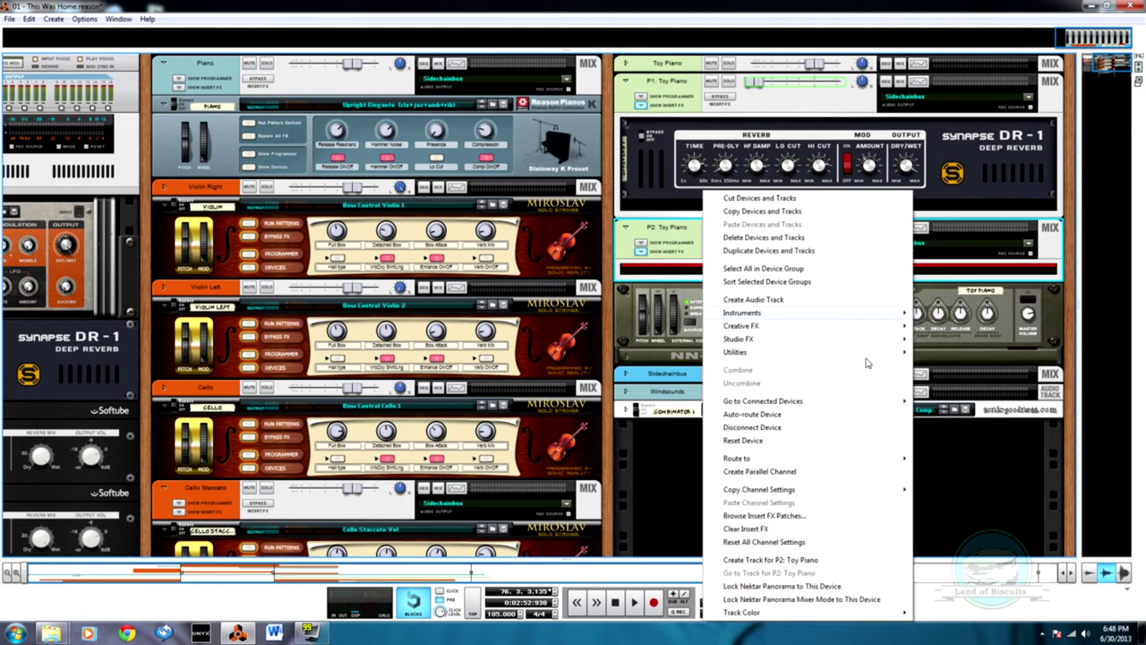
mouse_move(829, 346)
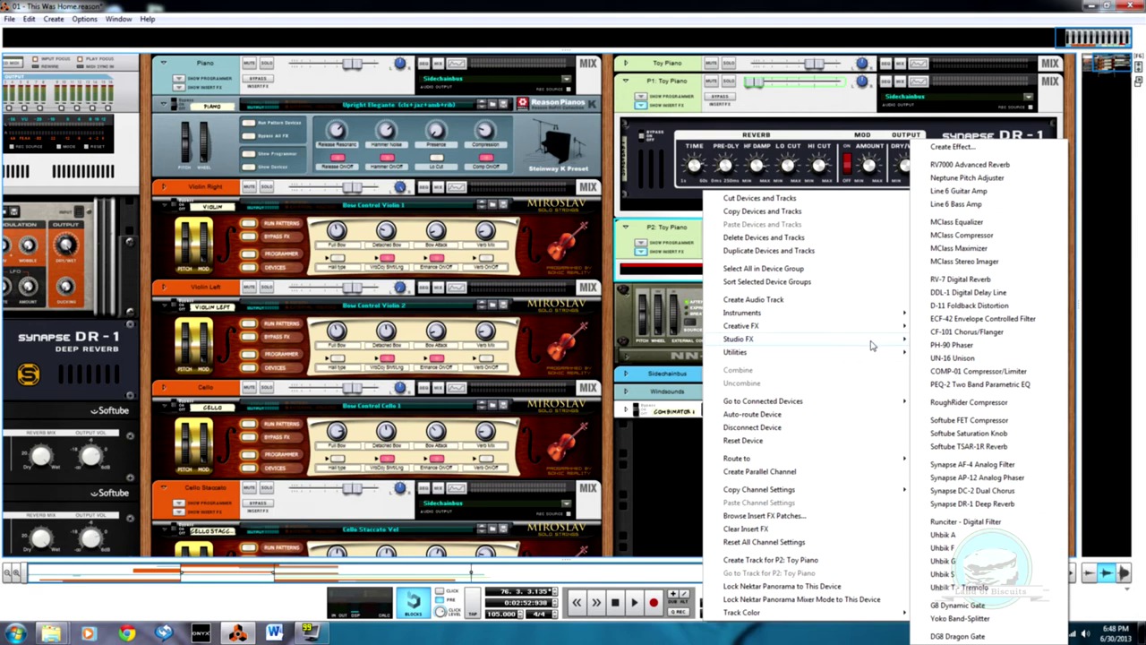
mouse_move(885, 330)
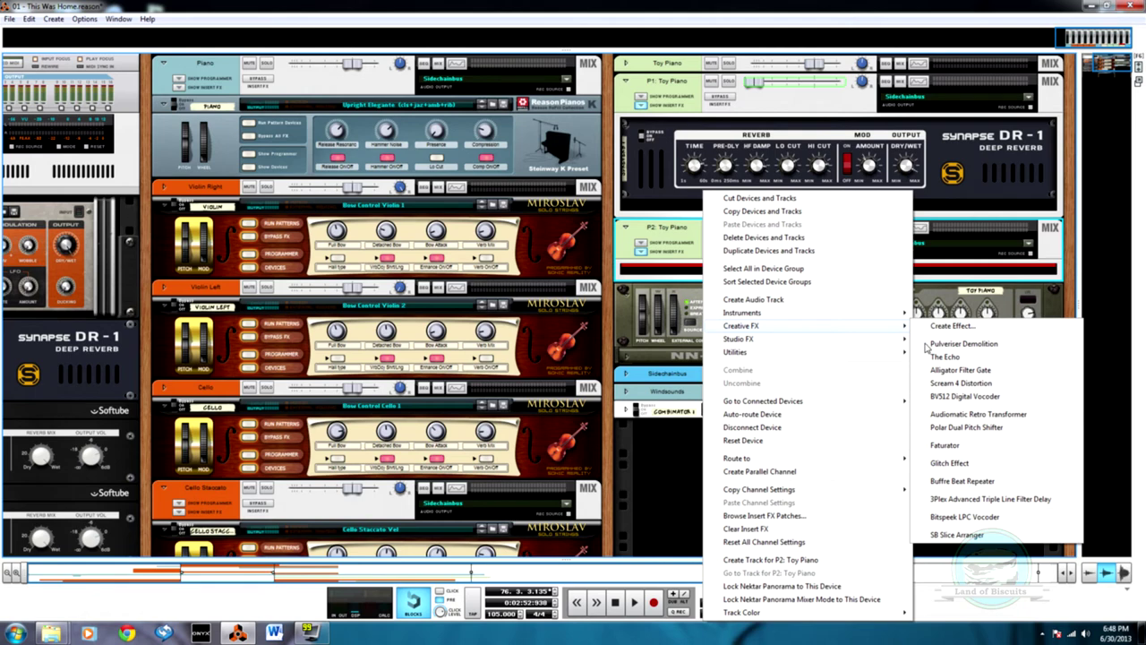
left_click(1028, 499)
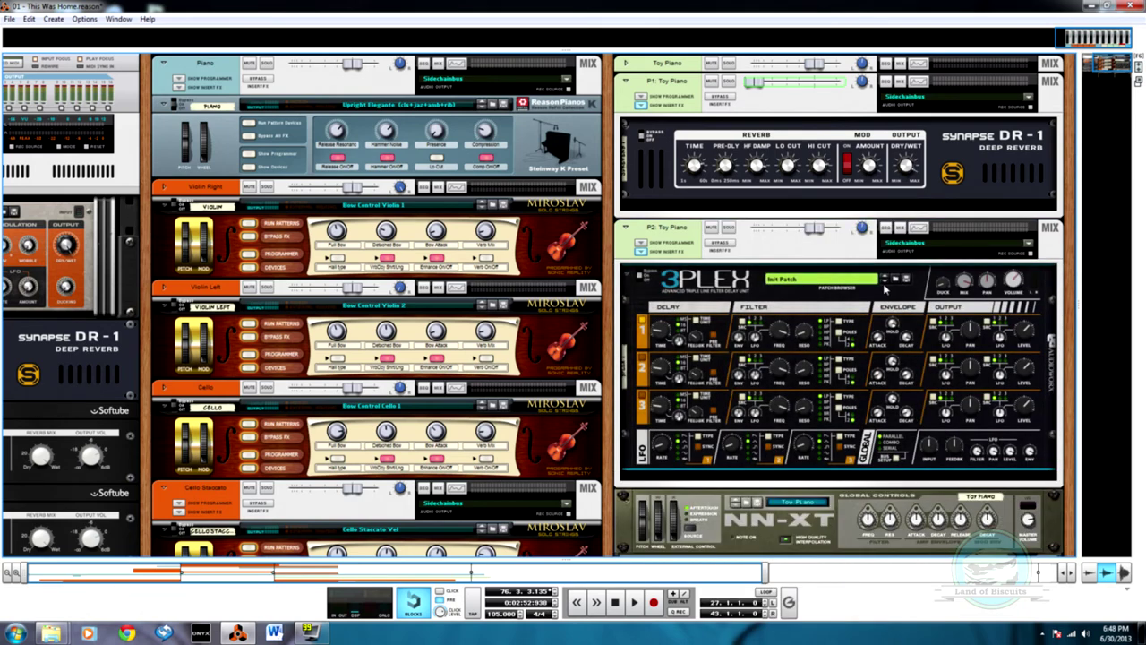
- Load the Underwater Soup patch into the 3Plex and lower the P2: Toy Piano level to about -15.75 dB
left_click(894, 285)
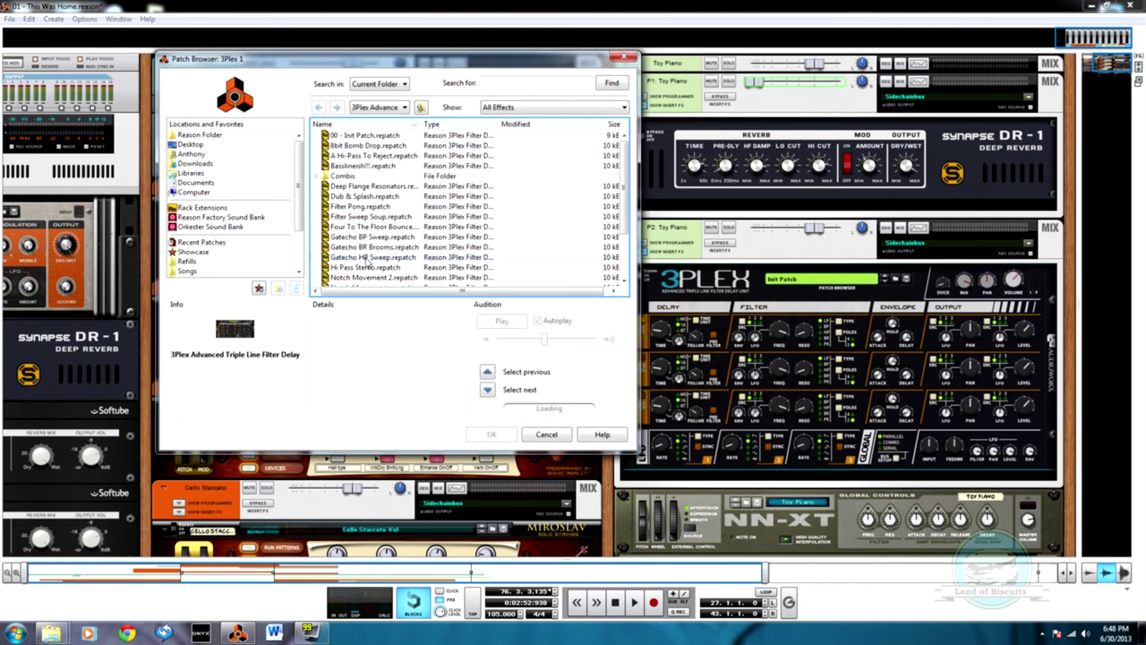
scroll(379, 266, "down", 5)
left_click(383, 282)
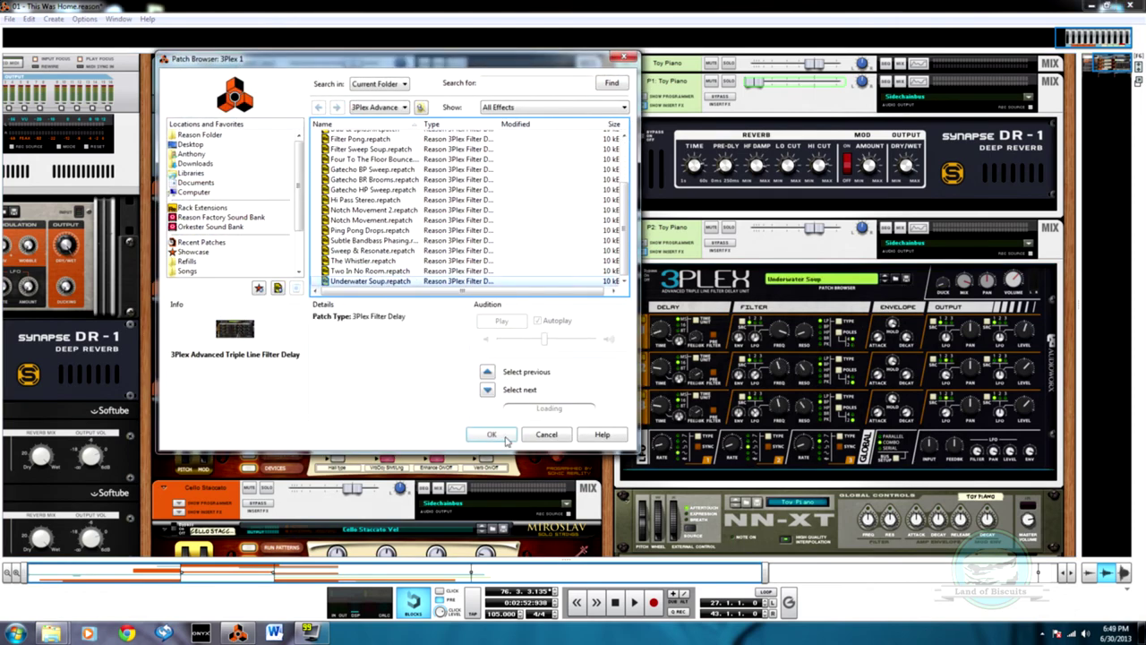
left_click(491, 434)
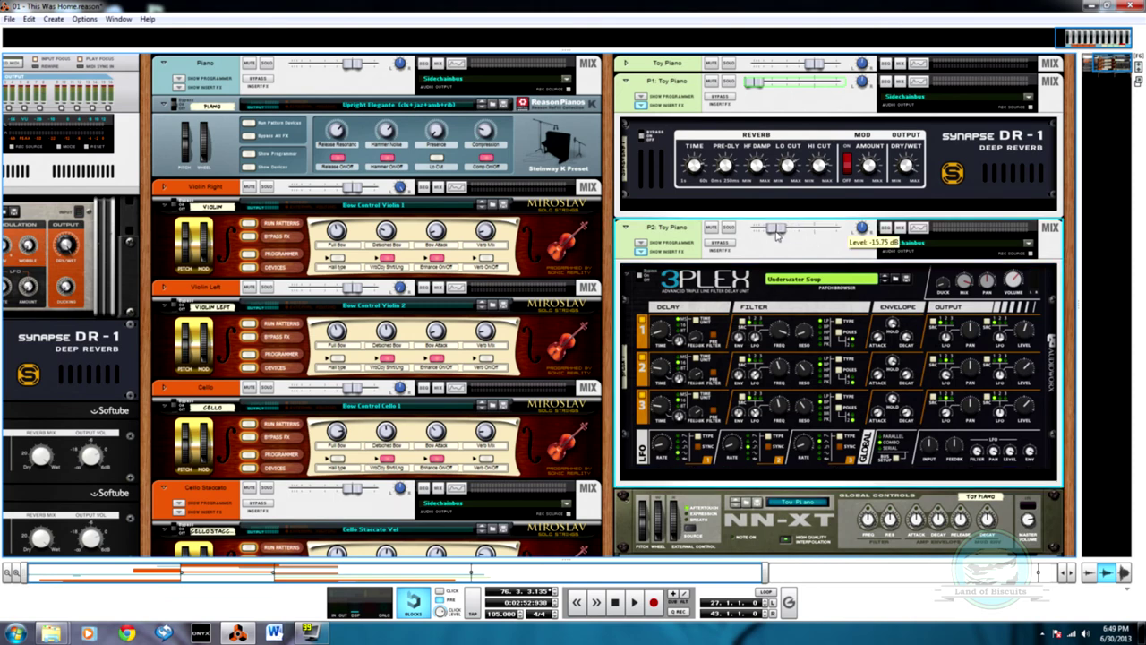
- Play the song from bar 57 and adjust the P2: Toy Piano level while listening, ending with it lowered further
key("F7")
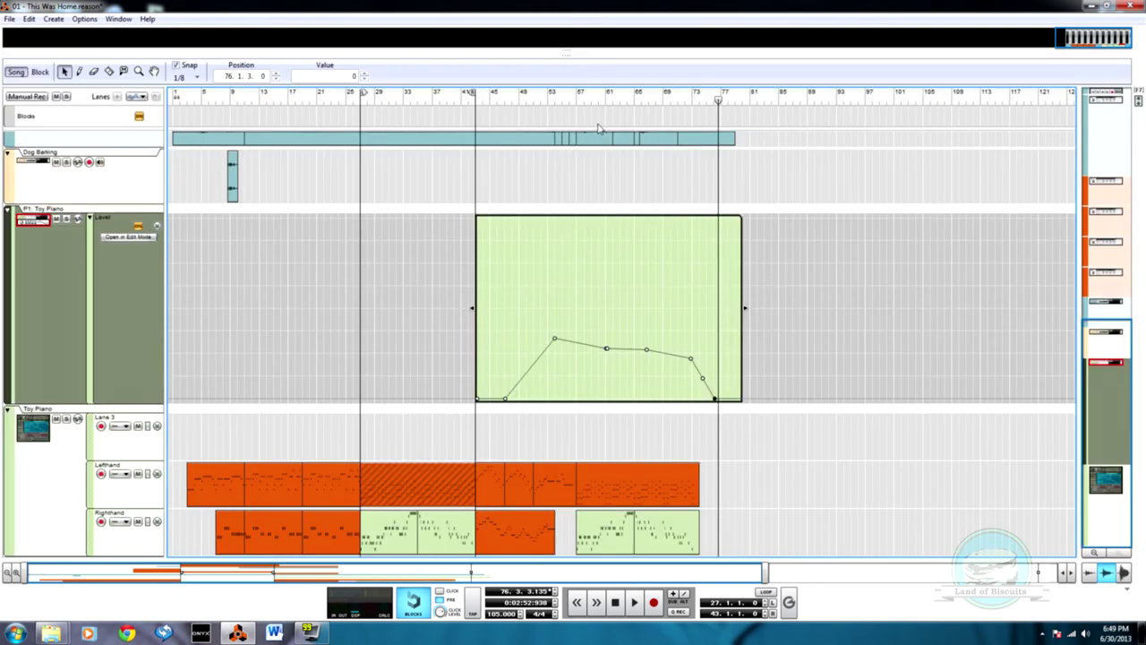
left_click(574, 98)
key("space")
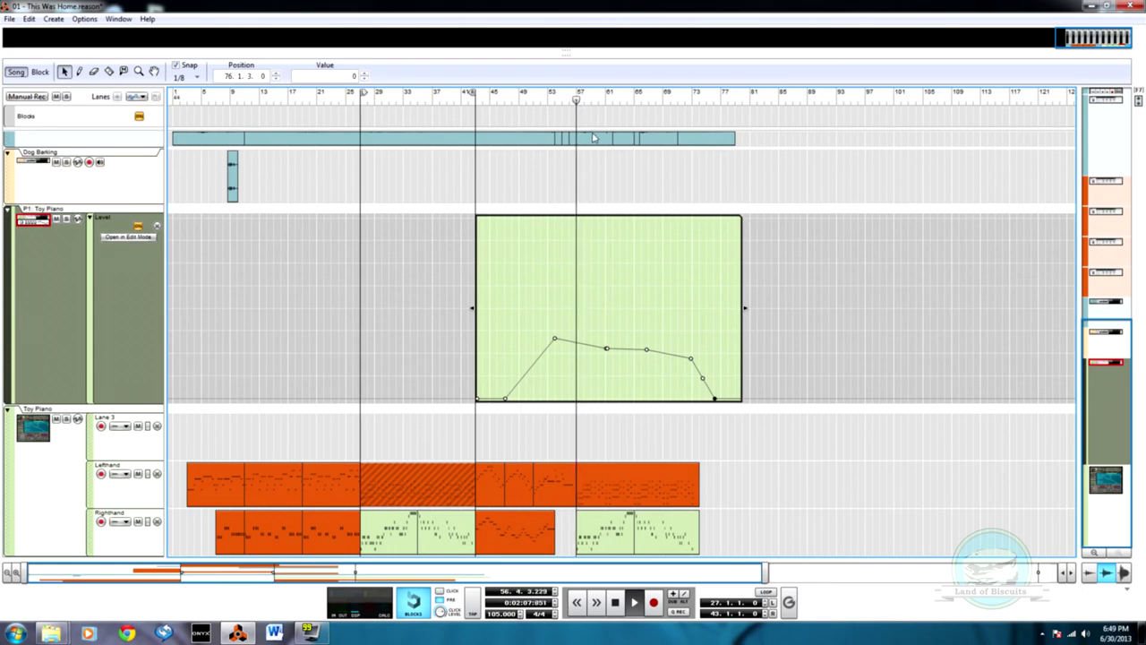
key("F6")
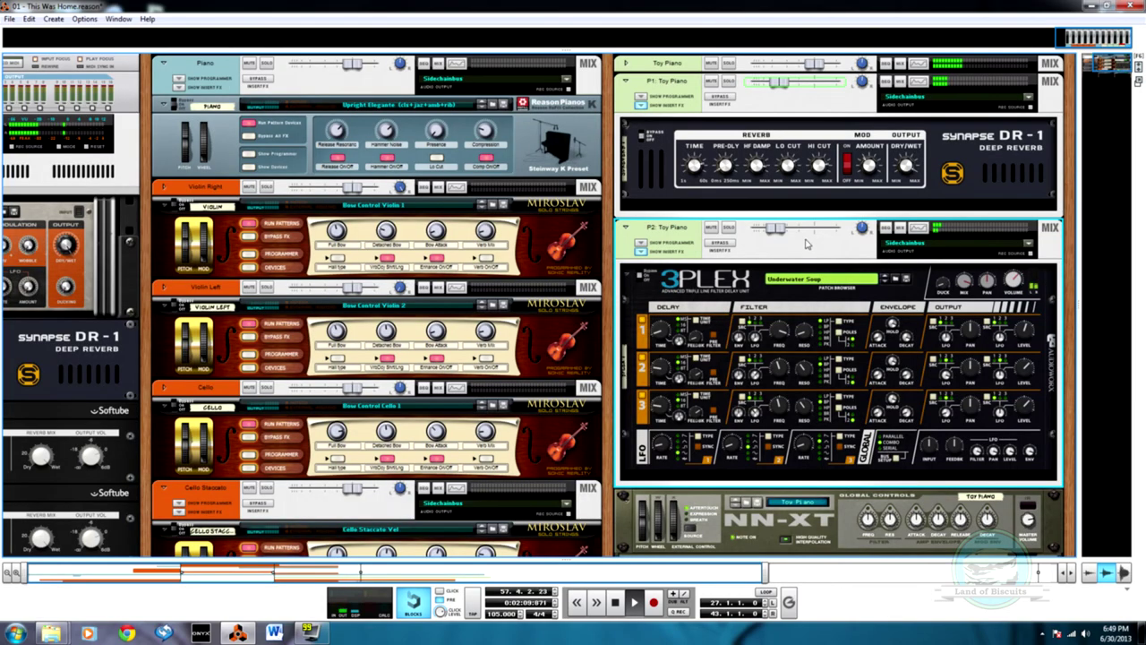
mouse_move(782, 235)
mouse_move(782, 234)
left_mouse_down()
mouse_move(804, 240)
mouse_move(791, 239)
left_mouse_up()
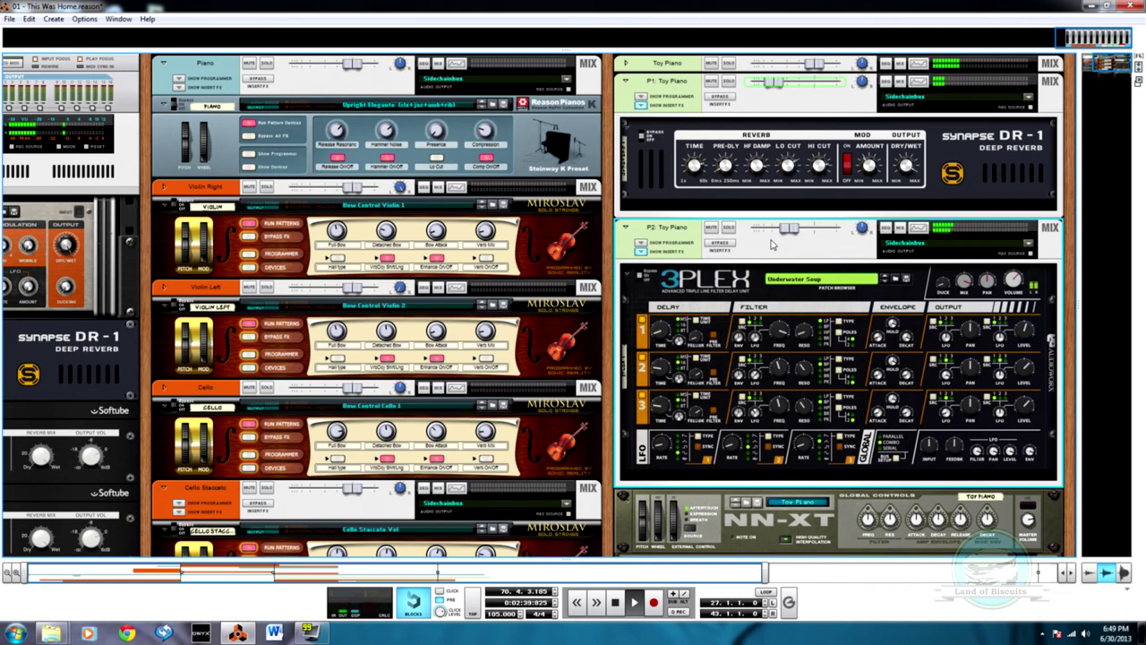
left_click_drag(789, 230, 761, 237)
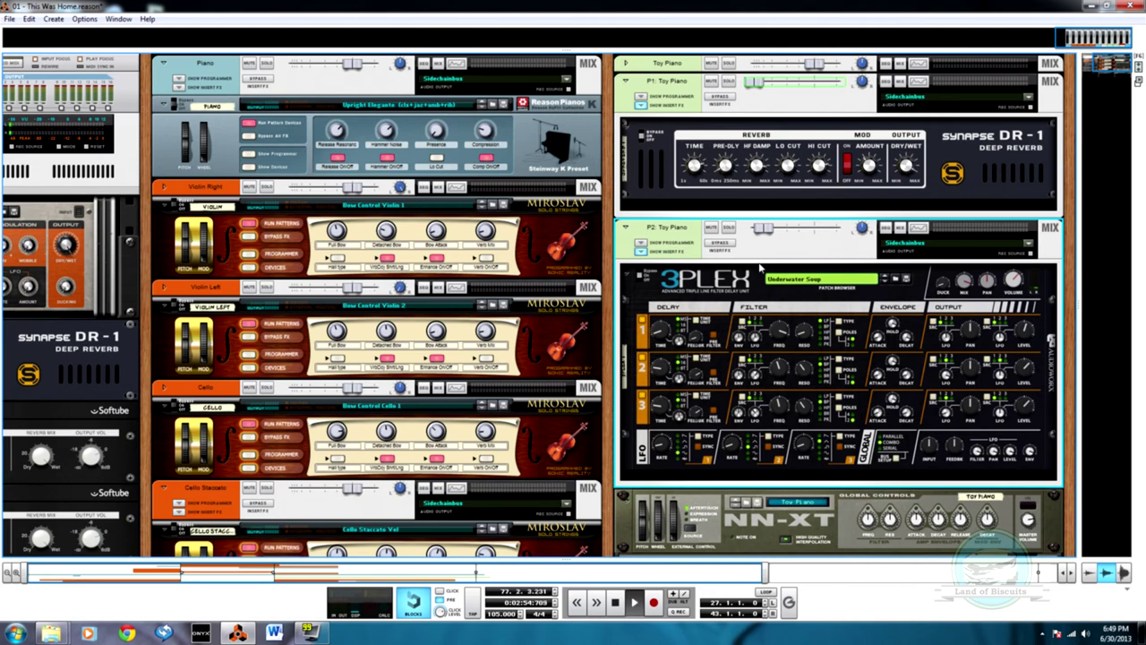
- Create a sequencer track for P2: Toy Piano with a Level automation lane
right_click(779, 248)
left_click(743, 255)
key("F7")
key("F5")
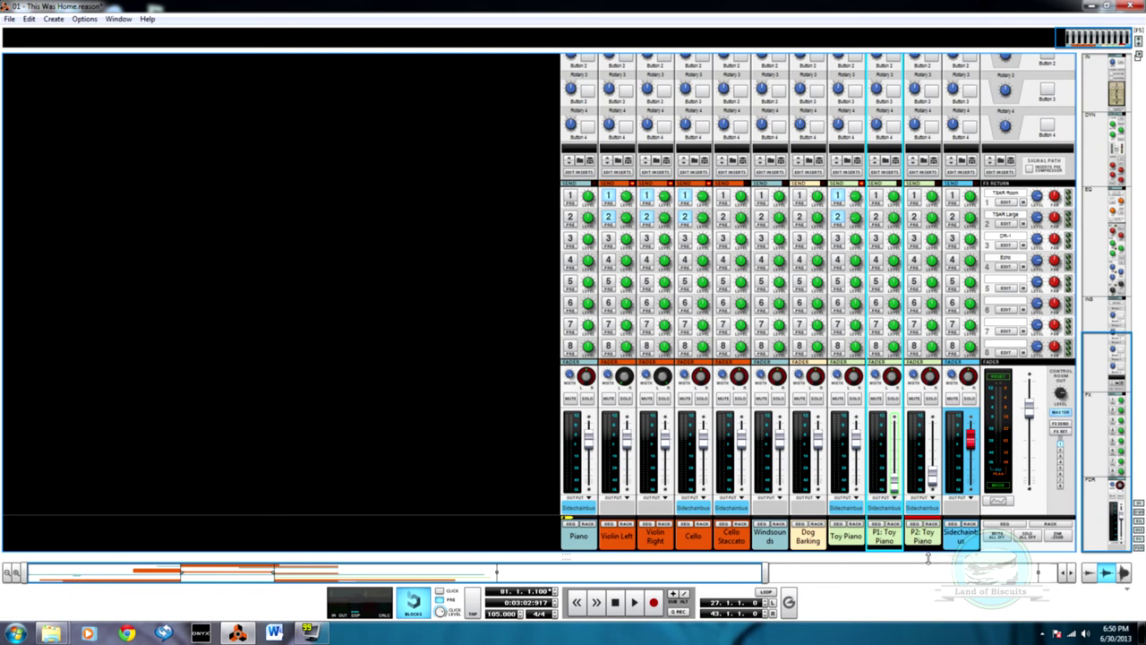
left_click_drag(931, 549, 932, 481)
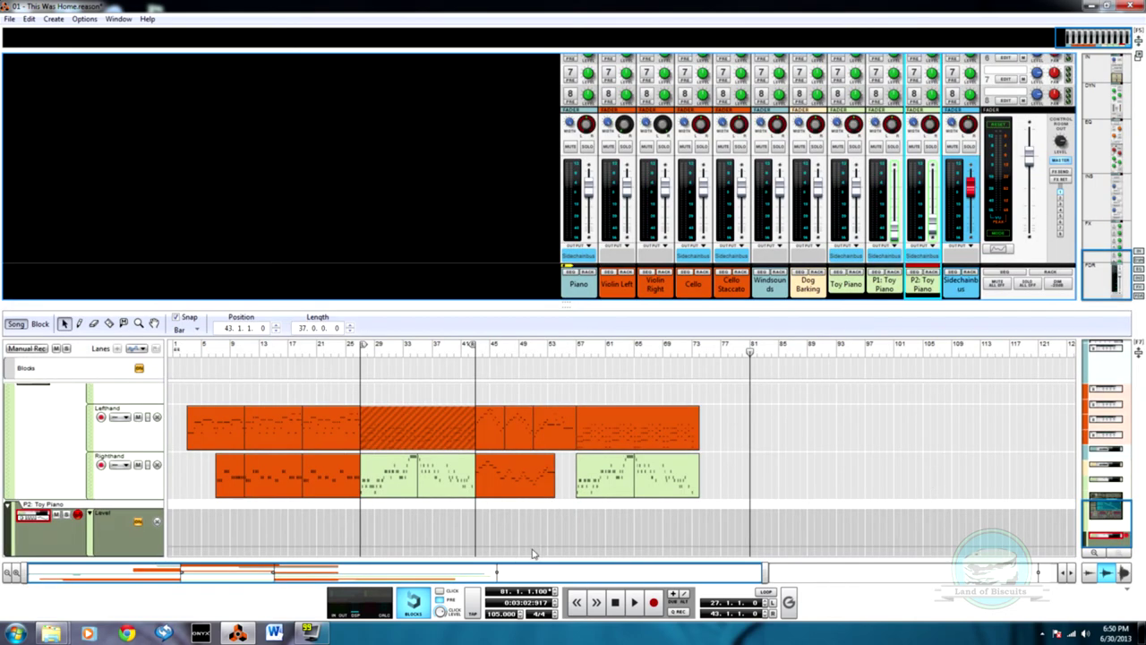
- Draw a 17-bar Level automation clip from bar 57 on P2: Toy Piano, with a starting value of 0
key("w")
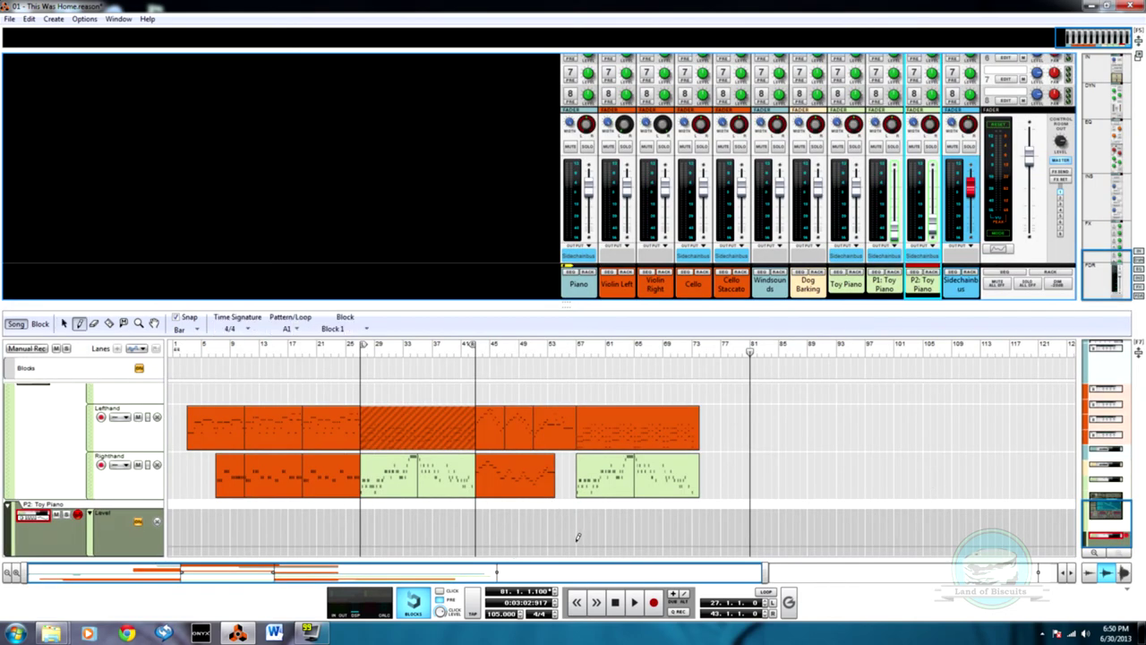
left_click_drag(582, 537, 697, 538)
double_click(690, 538)
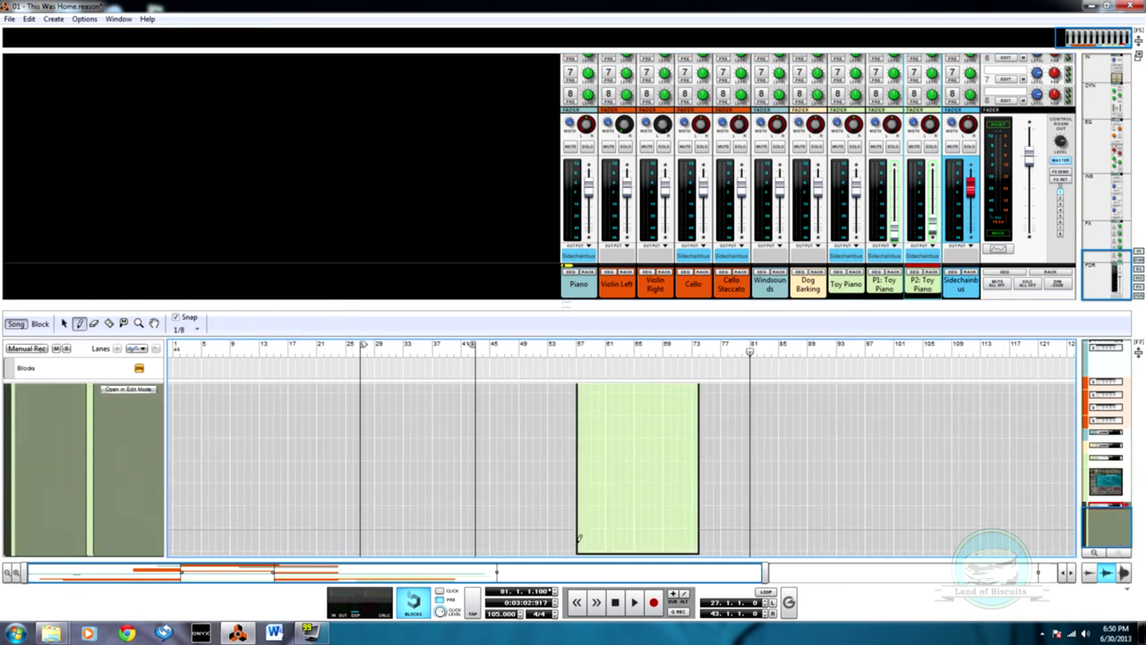
key("q")
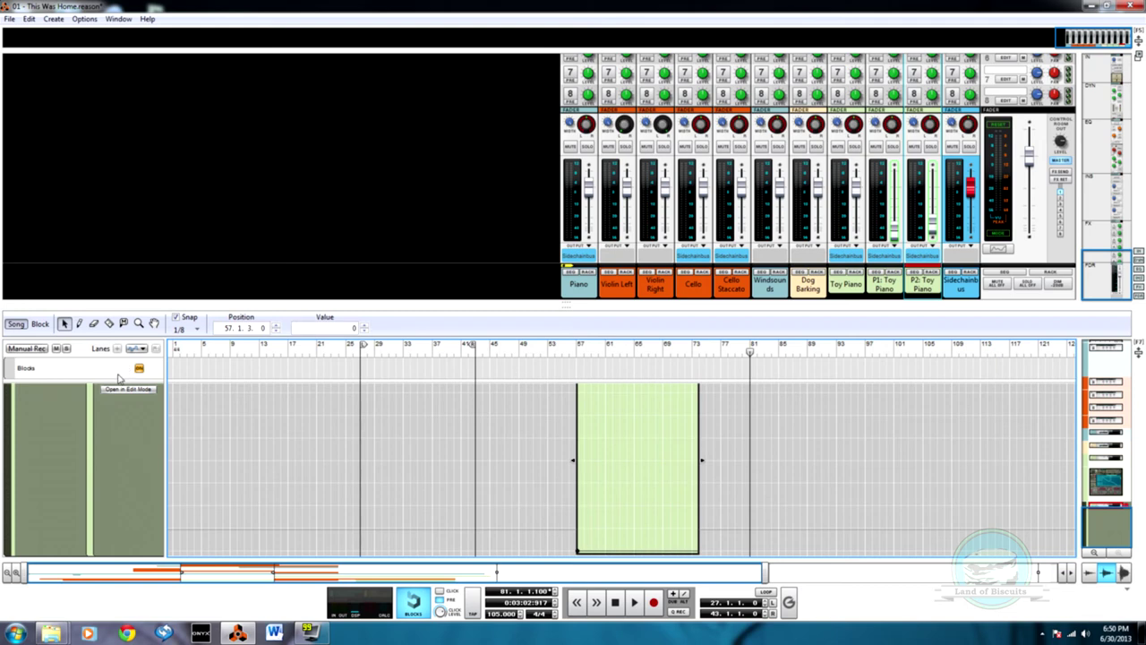
left_click(148, 395)
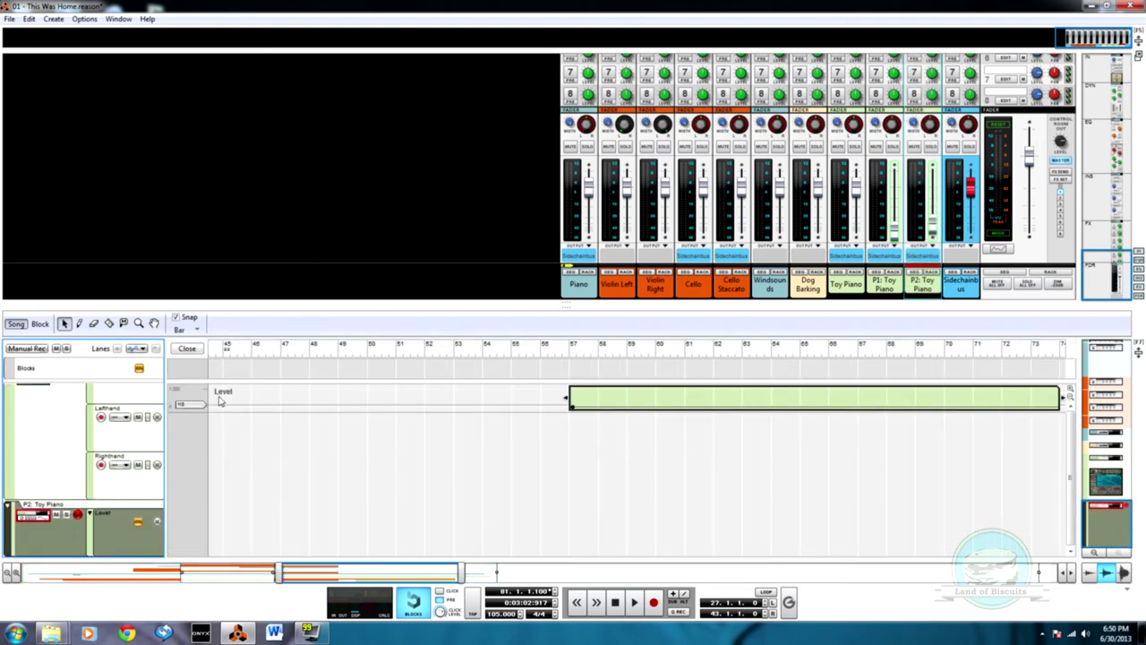
left_click(190, 349)
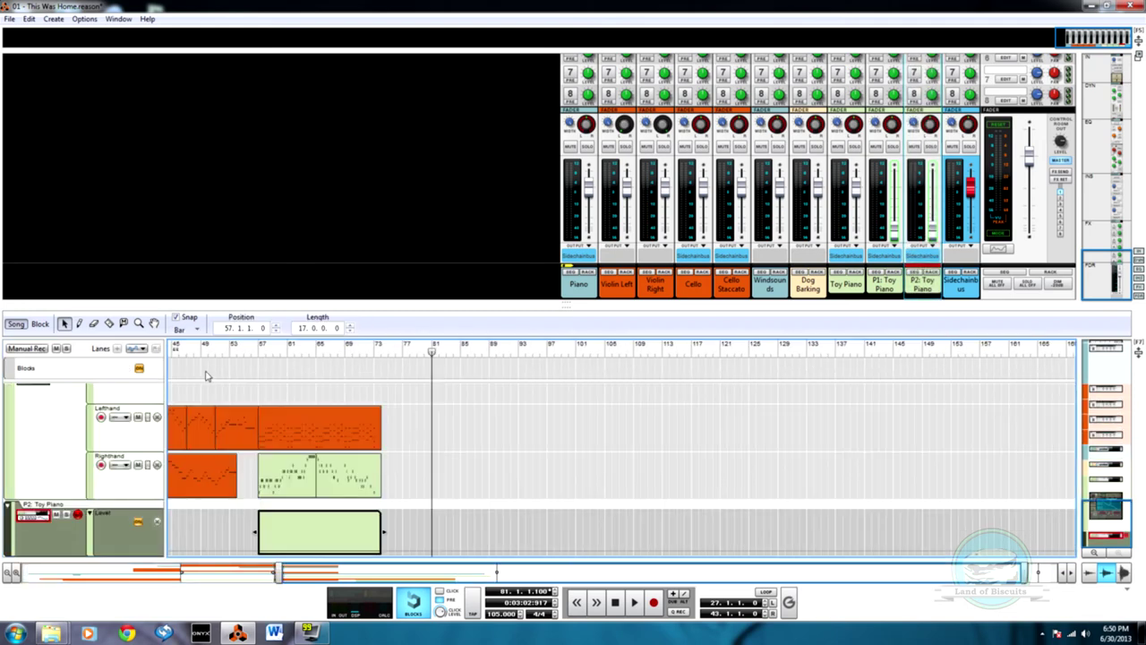
- Draw level automation points that rise gradually from bar 57 and more steeply towards about bar 73
double_click(300, 539)
key("w")
left_click(302, 534)
left_click(331, 520)
left_click(359, 499)
left_click(376, 466)
left_click(380, 444)
key("q")
- Extend the automation clip to about bar 80 and draw a peak from about bar 75, dipping to value 626 at 78.4.1
scroll(383, 483, "up", 2)
scroll(394, 510, "down", 1)
left_click_drag(393, 496, 427, 497)
key("w")
left_click(390, 456)
left_click(408, 459)
left_click(417, 472)
key("q")
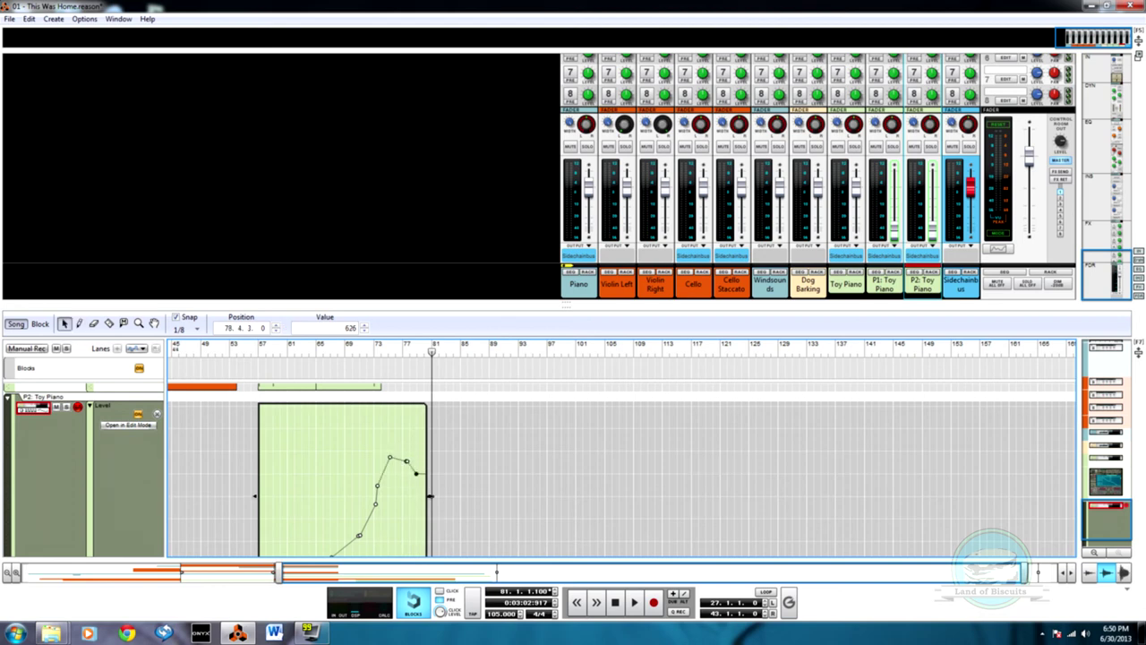
- Extend the clip to about bar 89 and draw a falling curve through value 116 at 82.4.3 to value 0 at 86.2.3
left_click_drag(468, 495, 492, 497)
scroll(468, 501, "down", 1)
key("w")
left_click(436, 475)
left_click(436, 502)
left_click(445, 530)
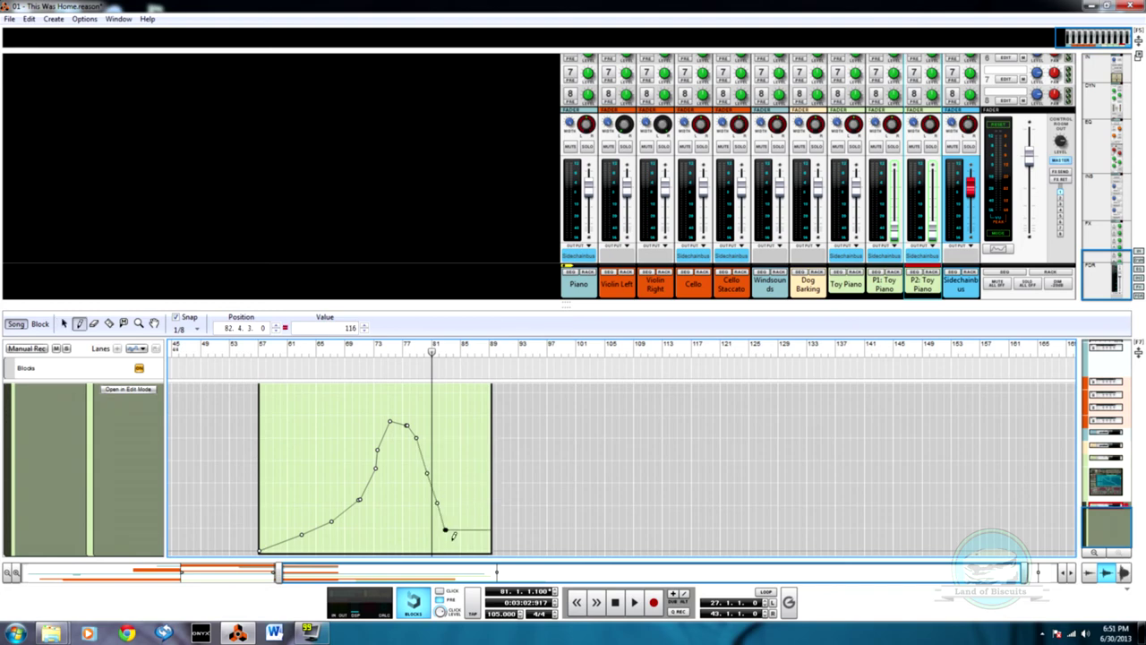
left_click(456, 544)
left_click(471, 550)
- Play the song from about bar 56 to audition the P2: Toy Piano level curve, and select the points around its peak
left_click(255, 352)
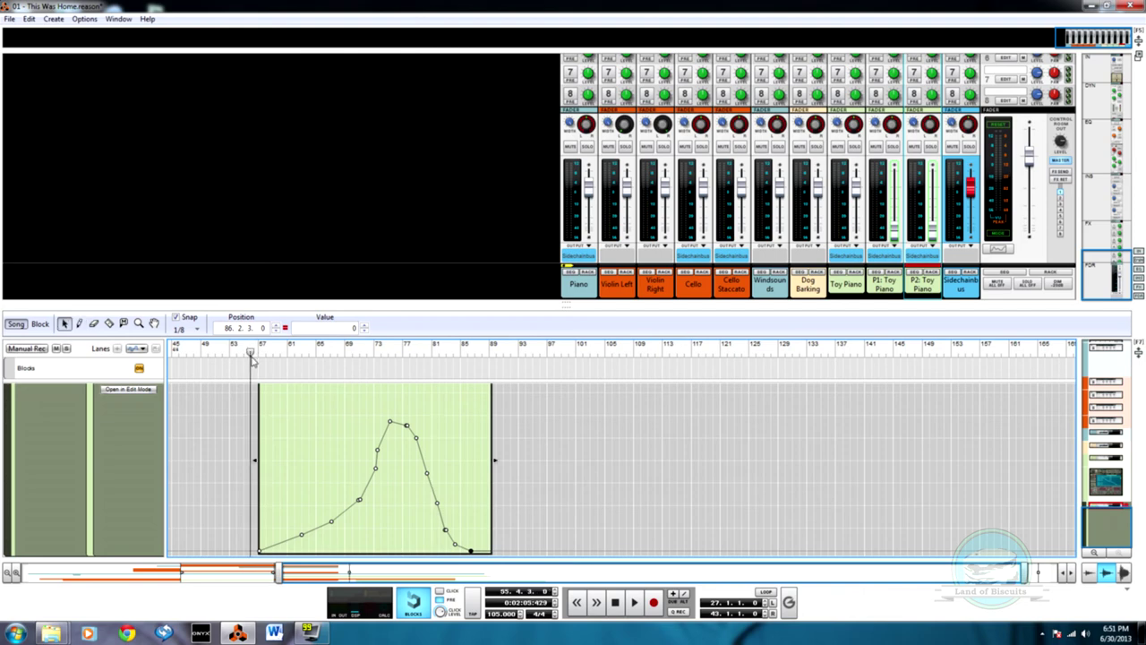
key("space")
key("q")
scroll(398, 507, "up", 1)
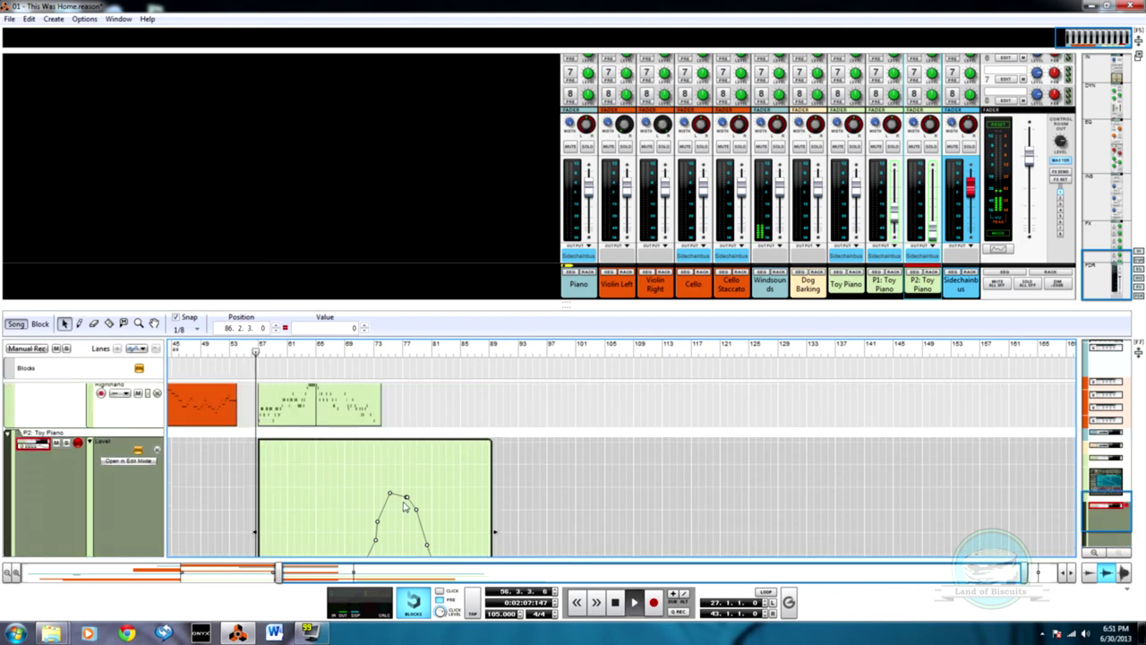
scroll(367, 492, "down", 1)
left_click_drag(356, 449, 447, 503)
scroll(430, 486, "down", 1)
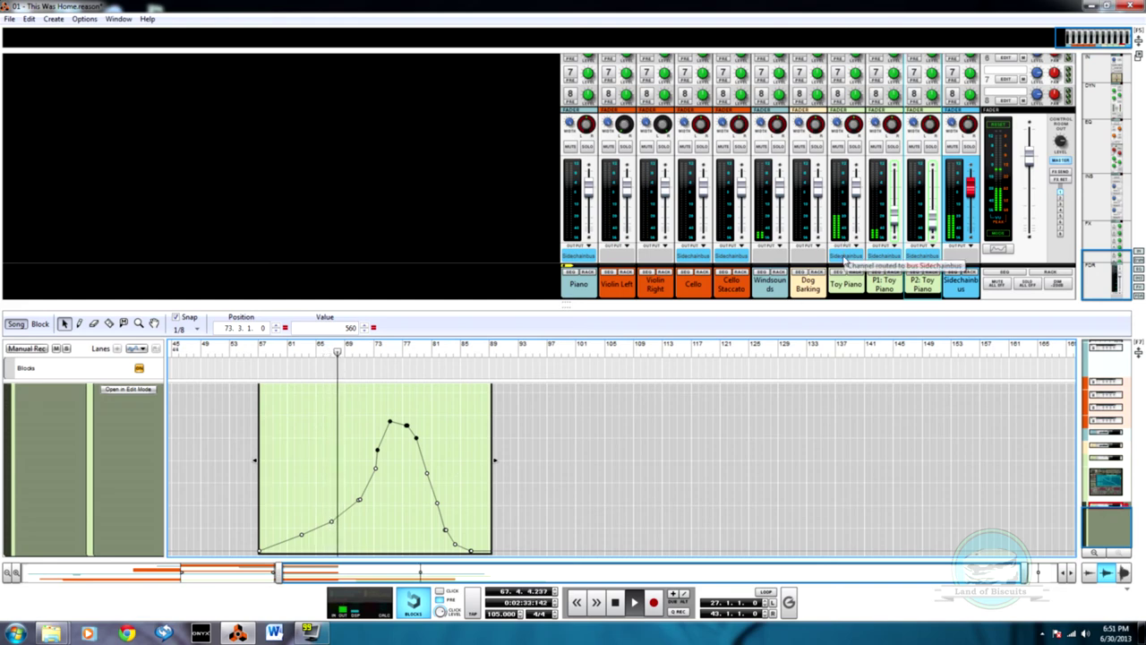
- Watch the P2: Toy Piano channel and its 3Plex in the rack while the song plays on to about bar 73
key("F5")
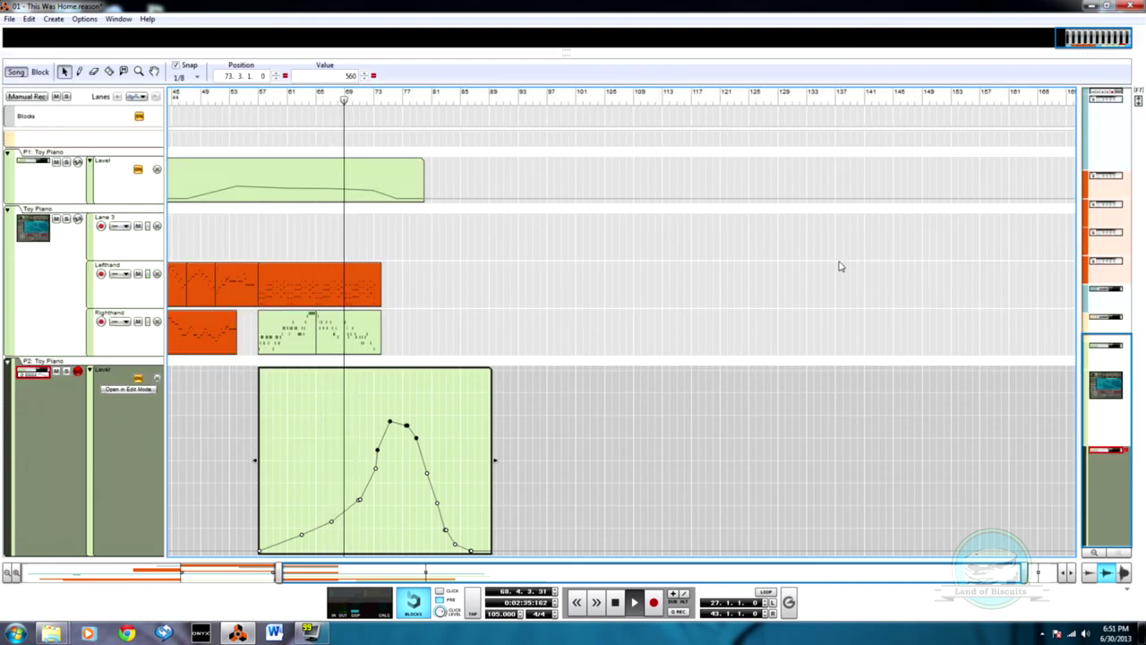
key("F6")
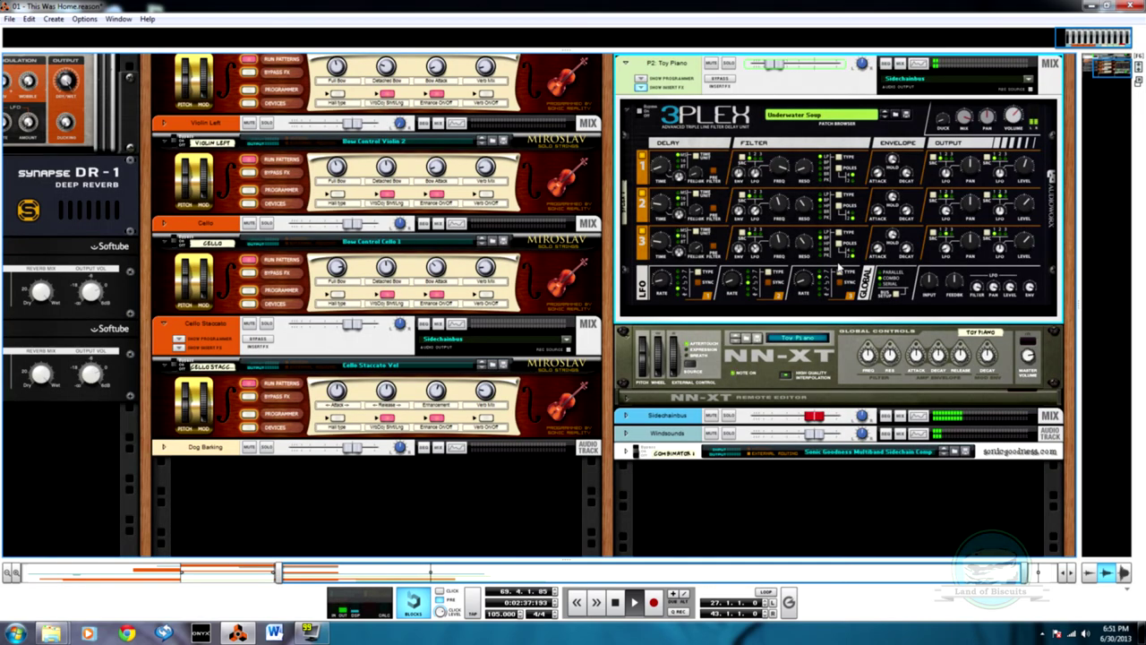
scroll(839, 269, "up", 3)
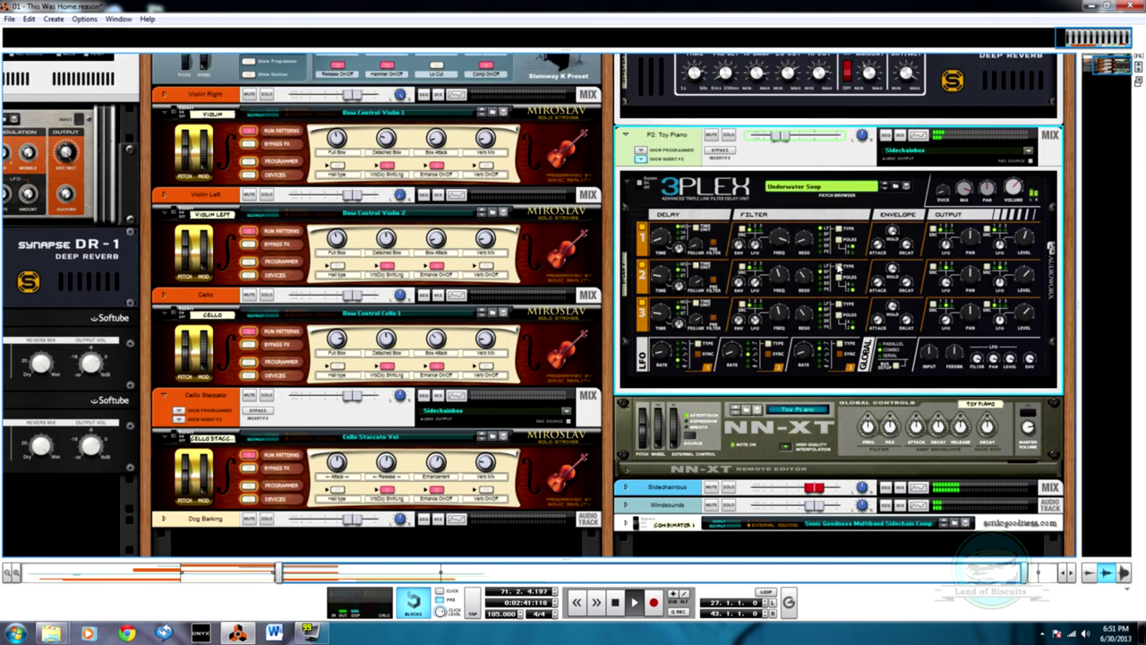
key("F7")
key("F6")
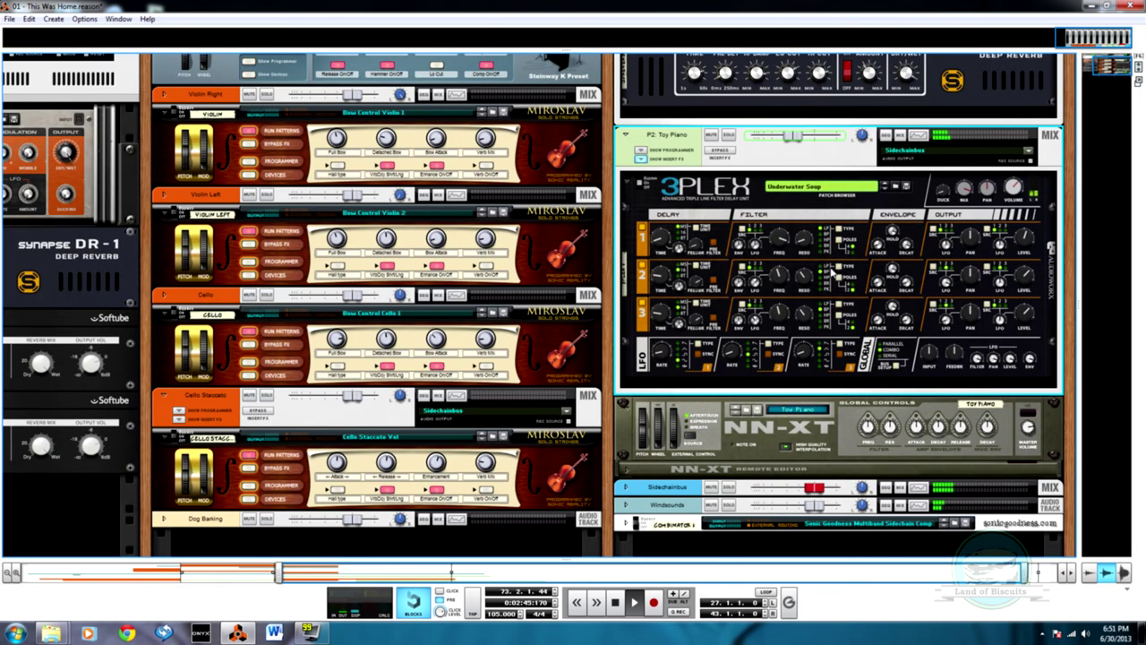
key("F7")
- Redraw the rise of the P2: Toy Piano level curve from value 156 at 59.3.1 up to about bar 73
key("q")
left_click_drag(439, 545, 438, 543)
left_click(394, 517)
left_click_drag(289, 514, 340, 497)
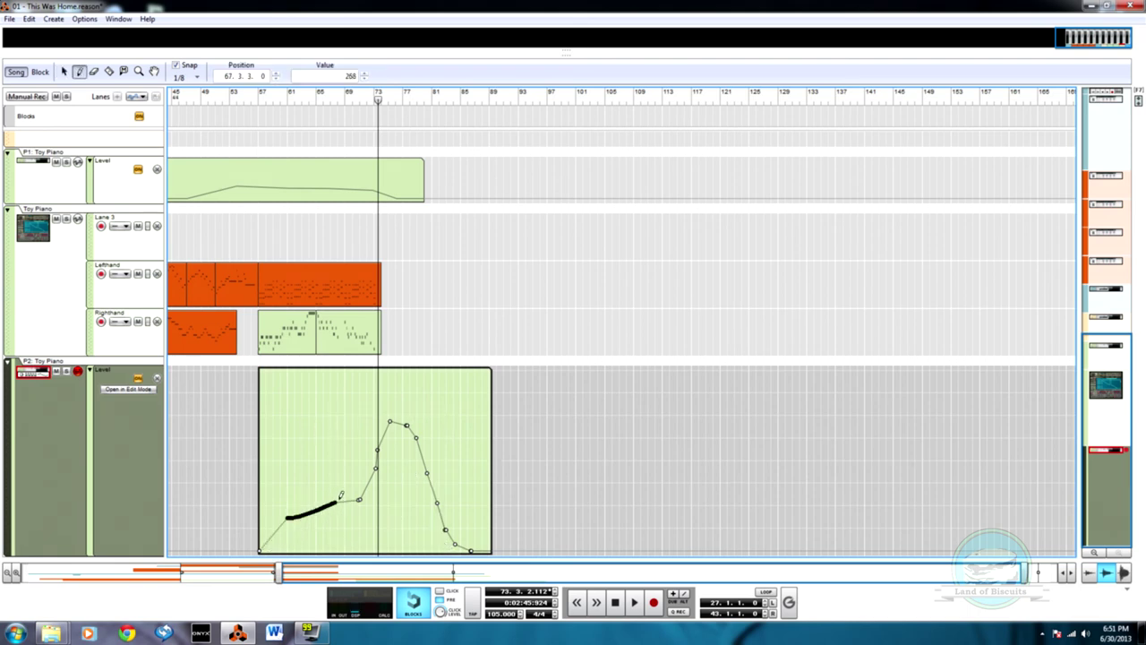
key("q")
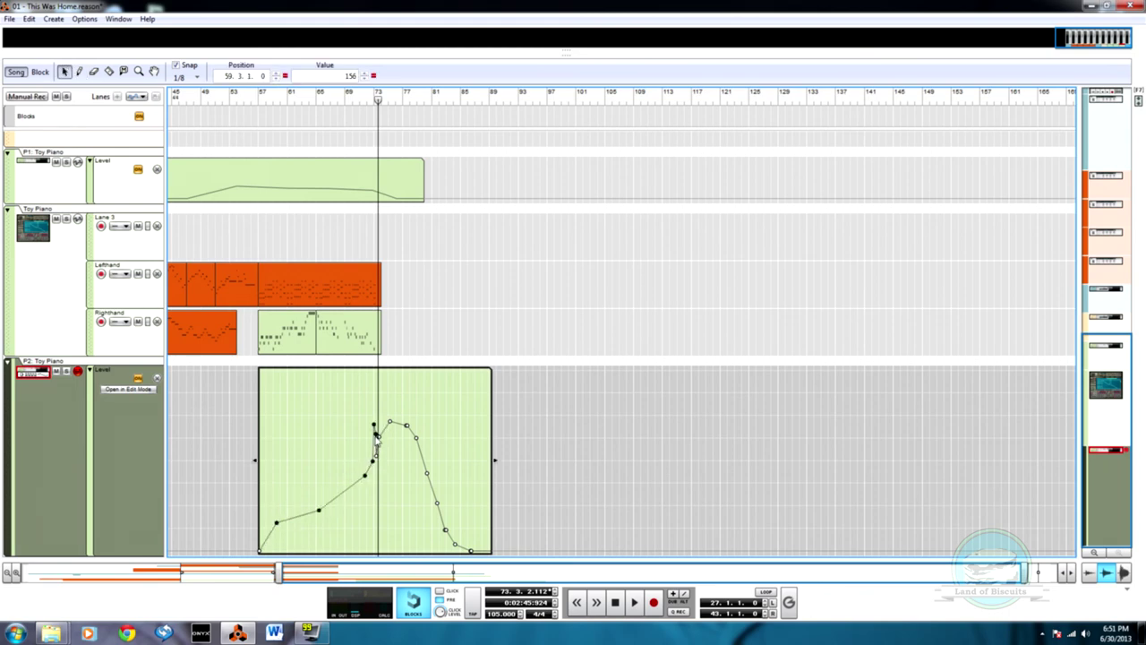
left_click(378, 462)
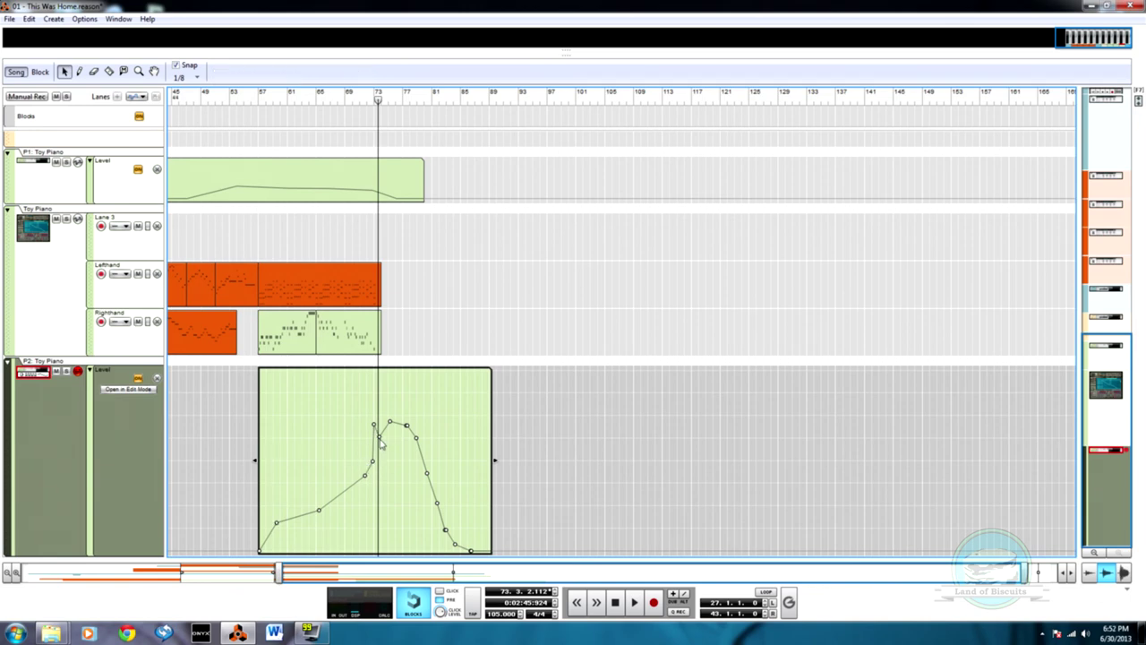
- Delete the dip point near bar 73 and the peak points between about bars 75 and 78 of the level curve
left_click(379, 437)
key("Delete")
left_click_drag(427, 440, 425, 440)
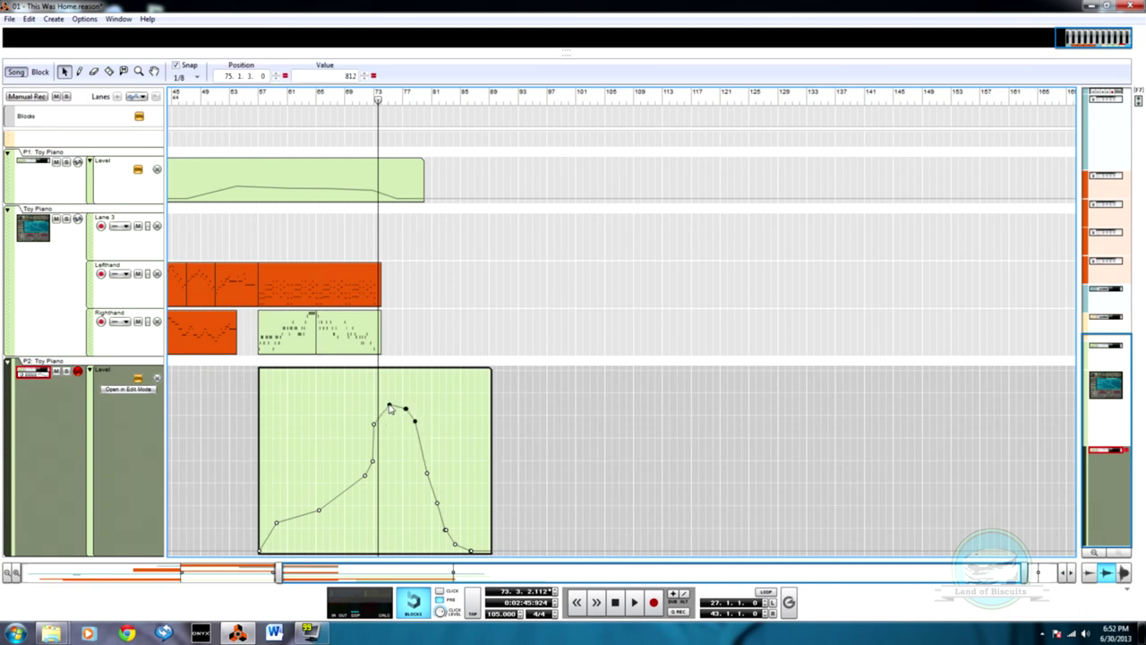
key("Delete")
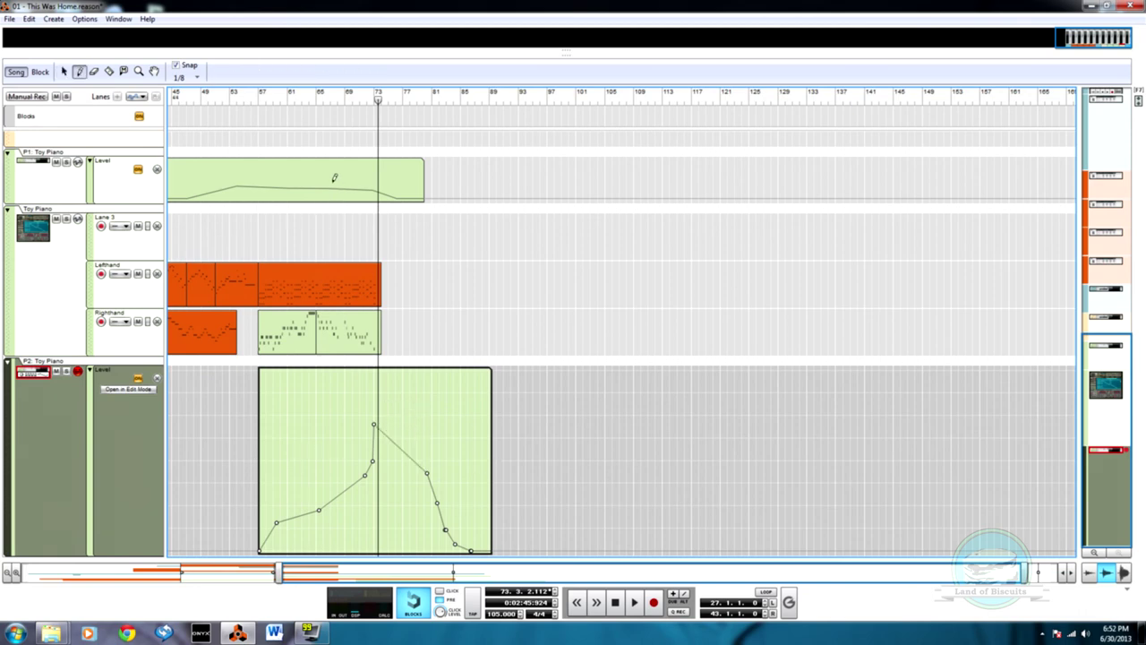
- Play from about bar 67 and add new peak points at about bar 76 and at 79.3.1 with value 725
scroll(310, 130, "up", 3)
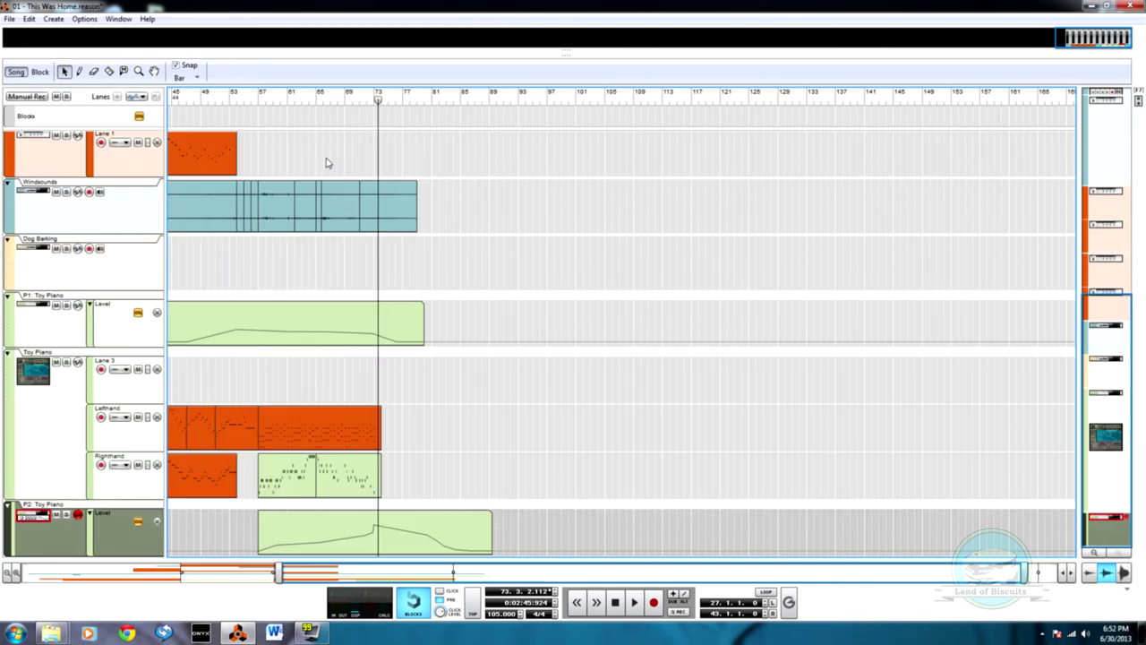
left_click(329, 108)
key("space")
scroll(385, 403, "down", 3)
key("w")
left_click(396, 412)
left_click(420, 419)
key("q")
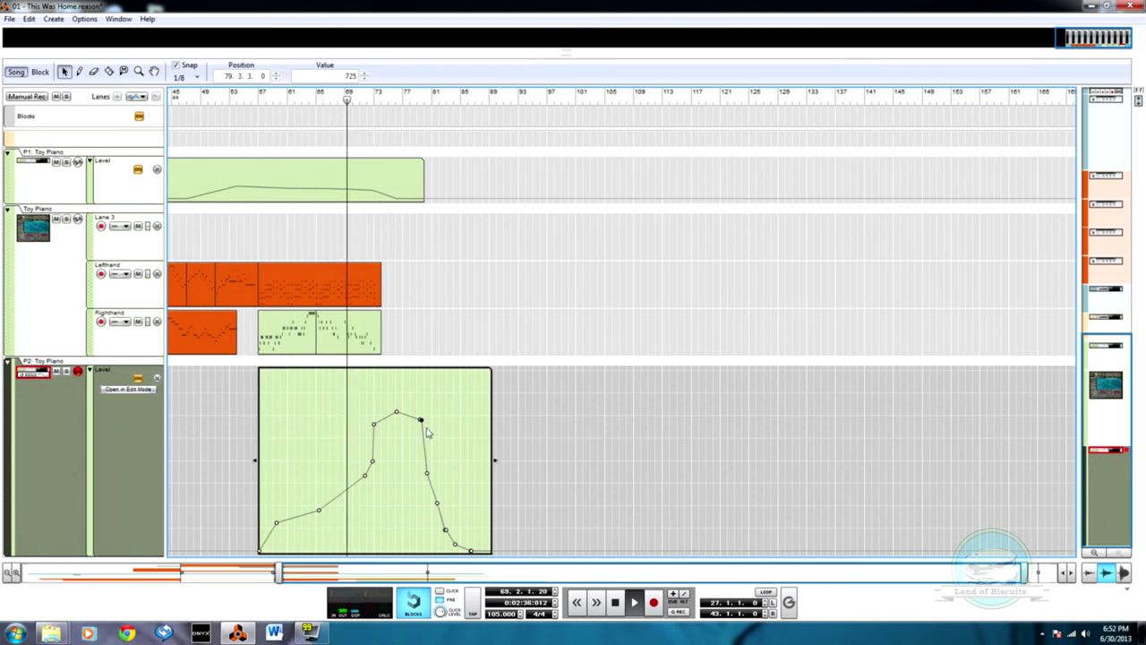
left_click(426, 442)
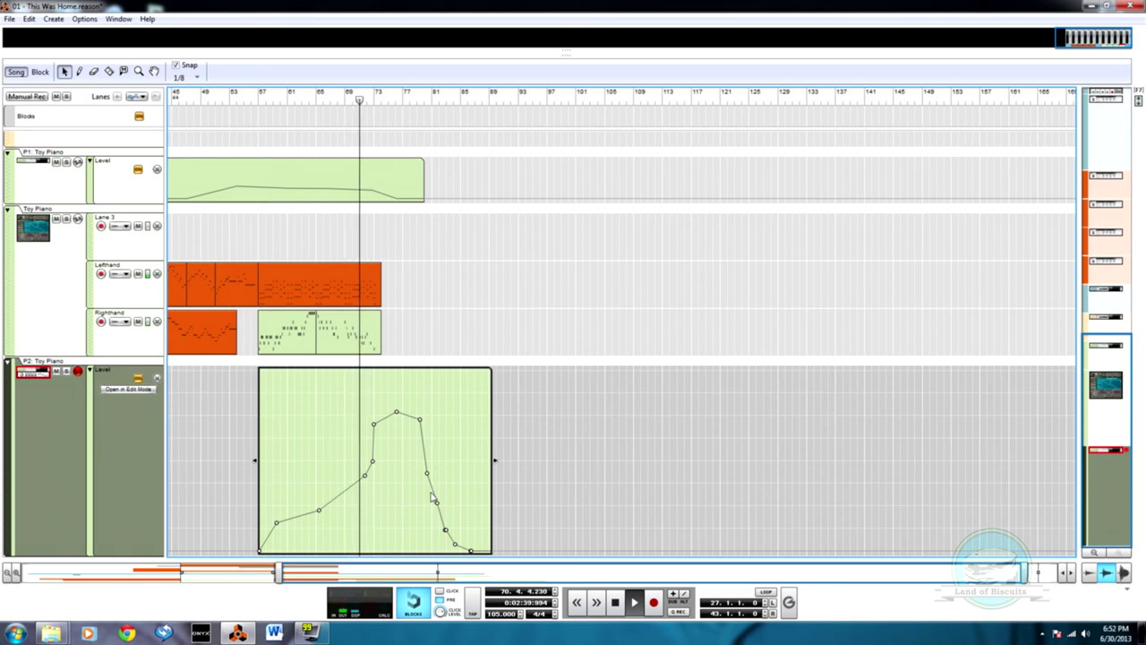
- Redraw the level rise from about bar 63 to value 603 at 71.4.1 and delete the leftover low point near bar 73
key("w")
left_click_drag(301, 498, 365, 443)
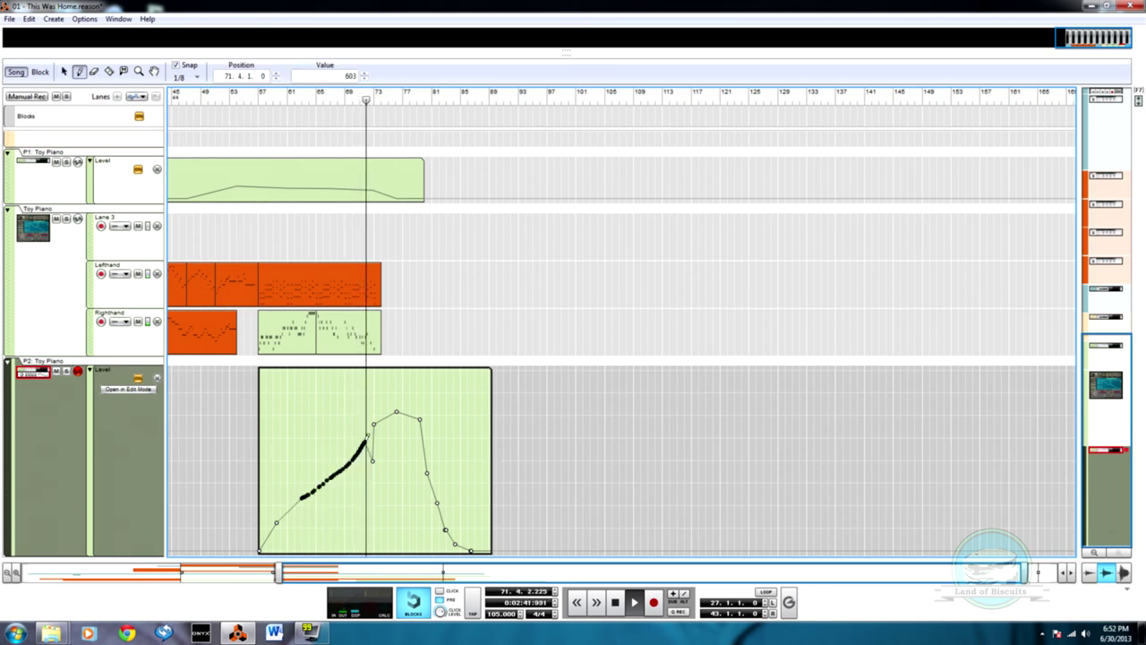
key("q")
left_click(373, 460)
key("Delete")
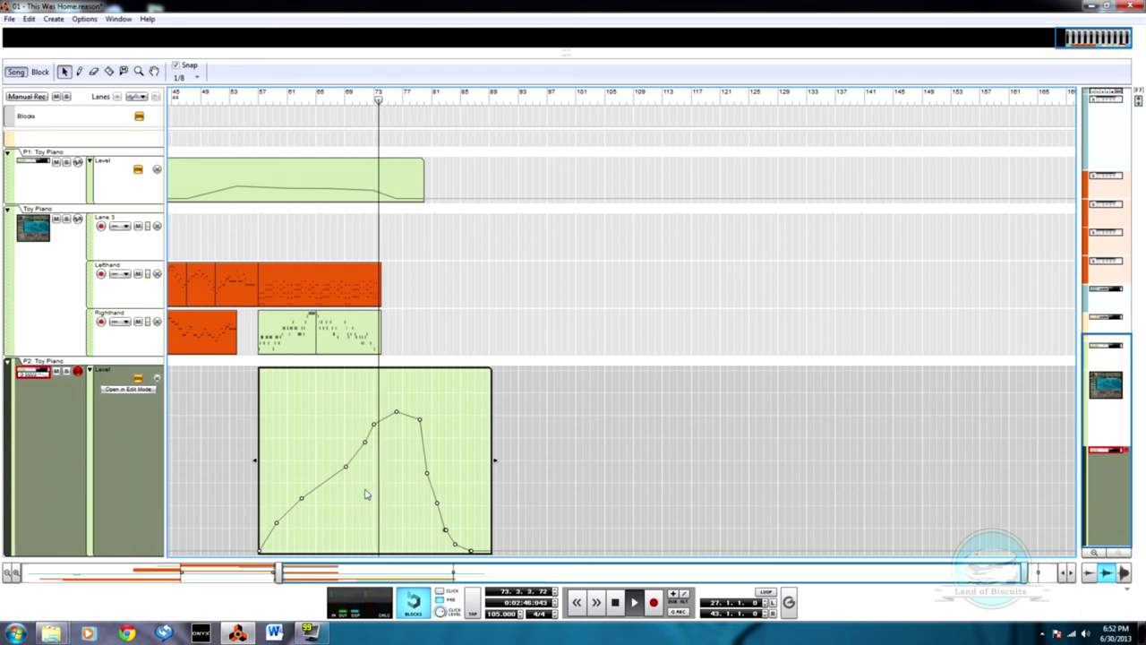
- Try a level point of value 881 at 70.2.1 and delete it
key("w")
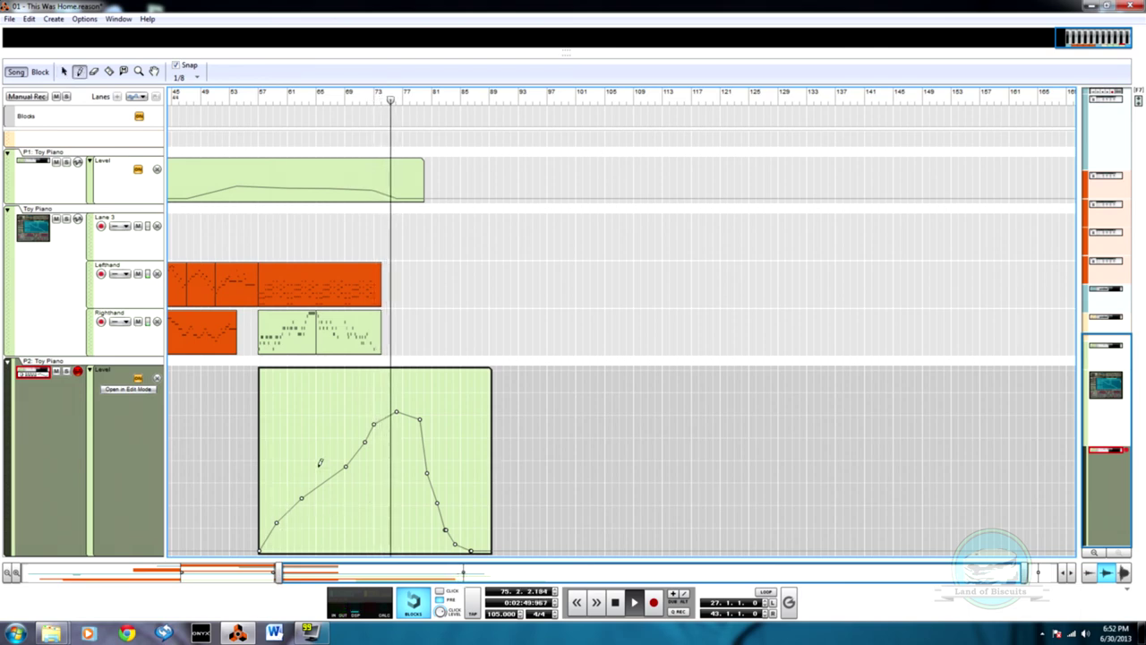
left_click(354, 392)
key("q")
left_click(364, 441)
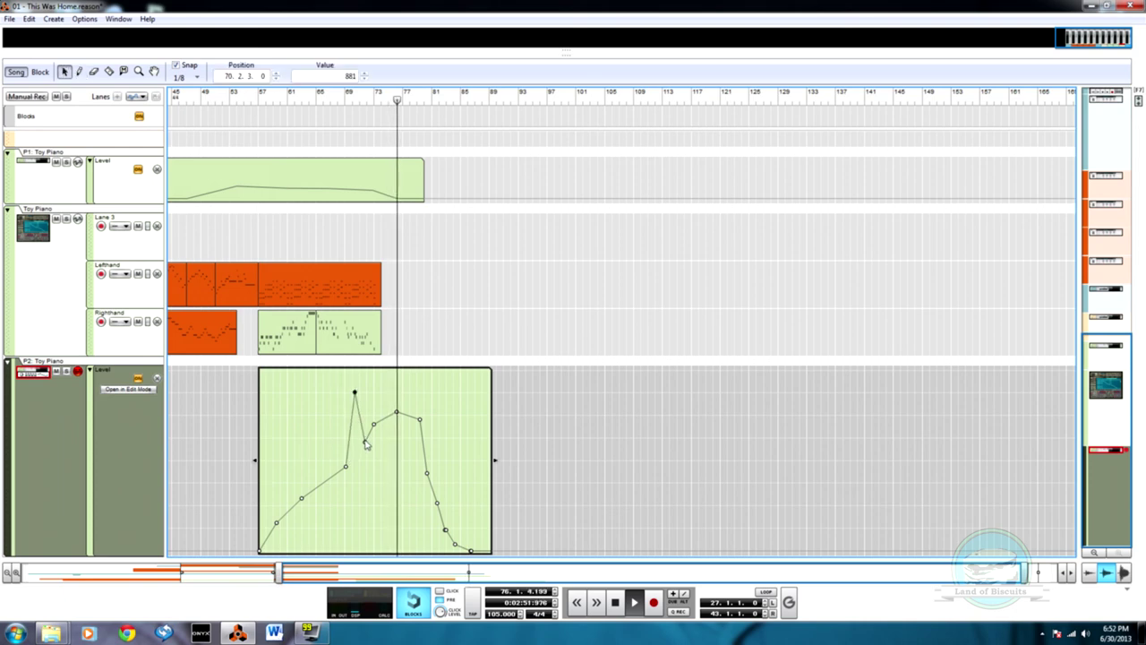
left_click_drag(355, 399, 360, 447)
key("Delete")
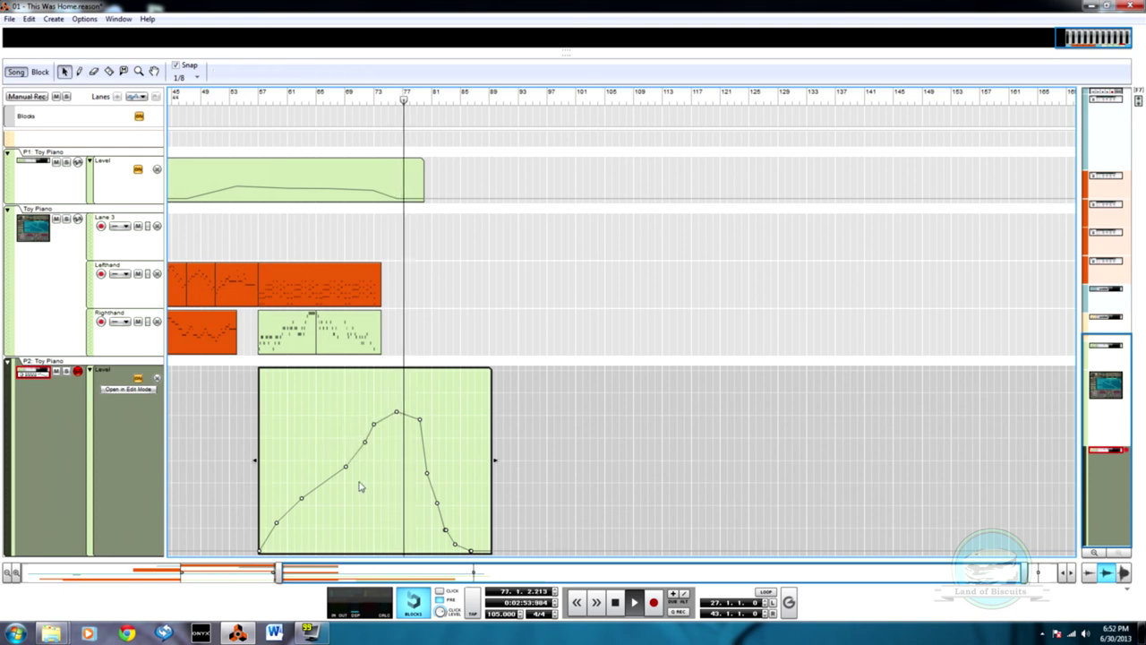
- Draw a steeper level rise from value 262 at 61.3.1 to a peak at about bar 75
key("w")
mouse_move(290, 503)
left_mouse_down()
mouse_move(363, 413)
mouse_move(392, 407)
left_mouse_up()
key("q")
- Play the song from about bar 57 to bar 75 while checking the P2: Toy Piano channel in the rack and its level curve
left_click(261, 101)
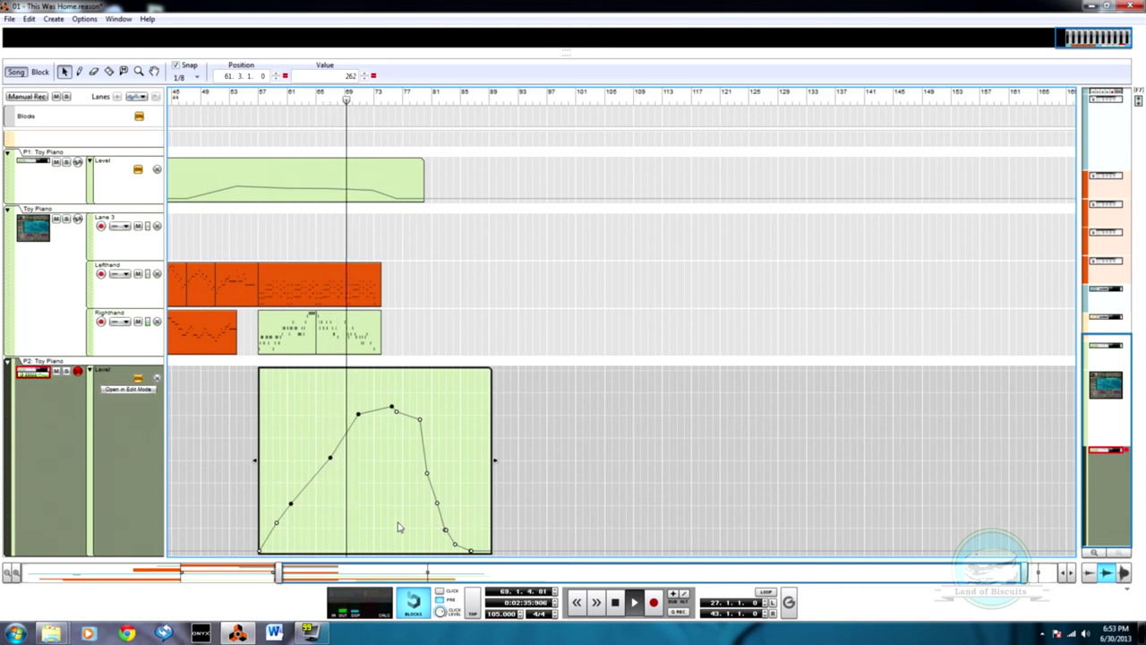
key("F6")
key("F7")
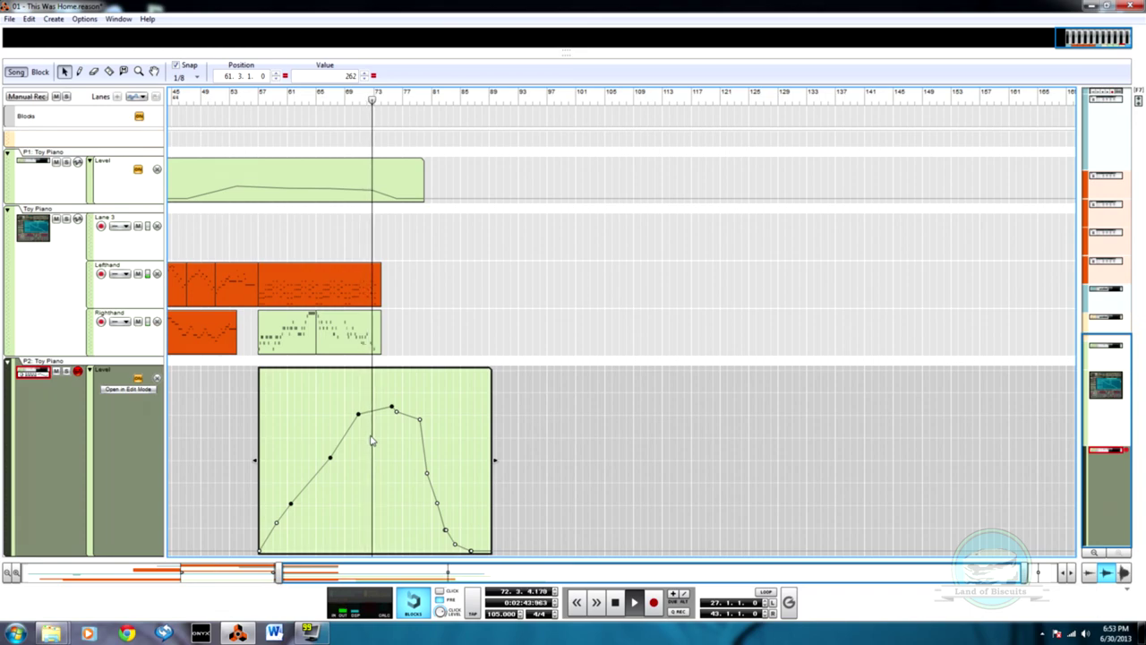
key("F6")
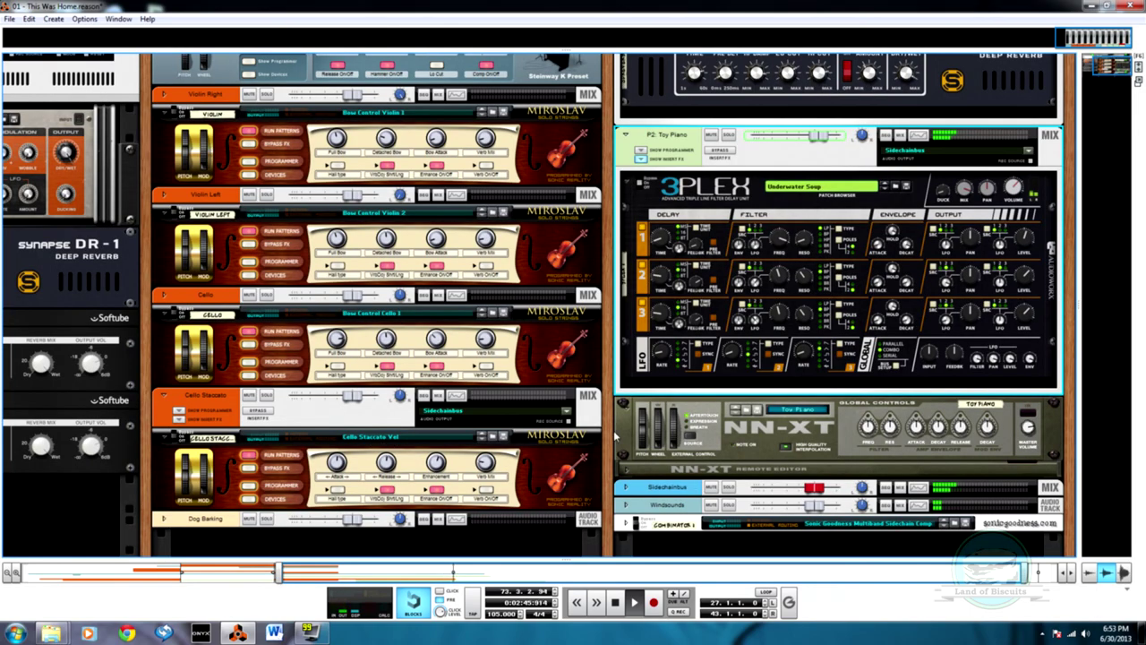
key("F7")
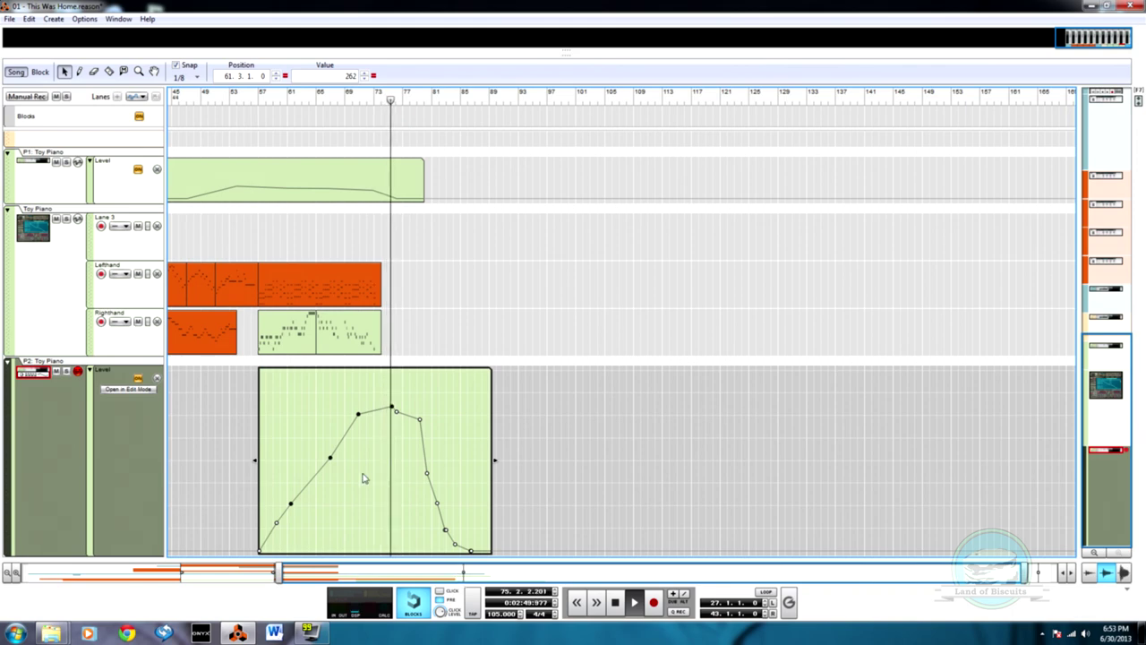
key("space")
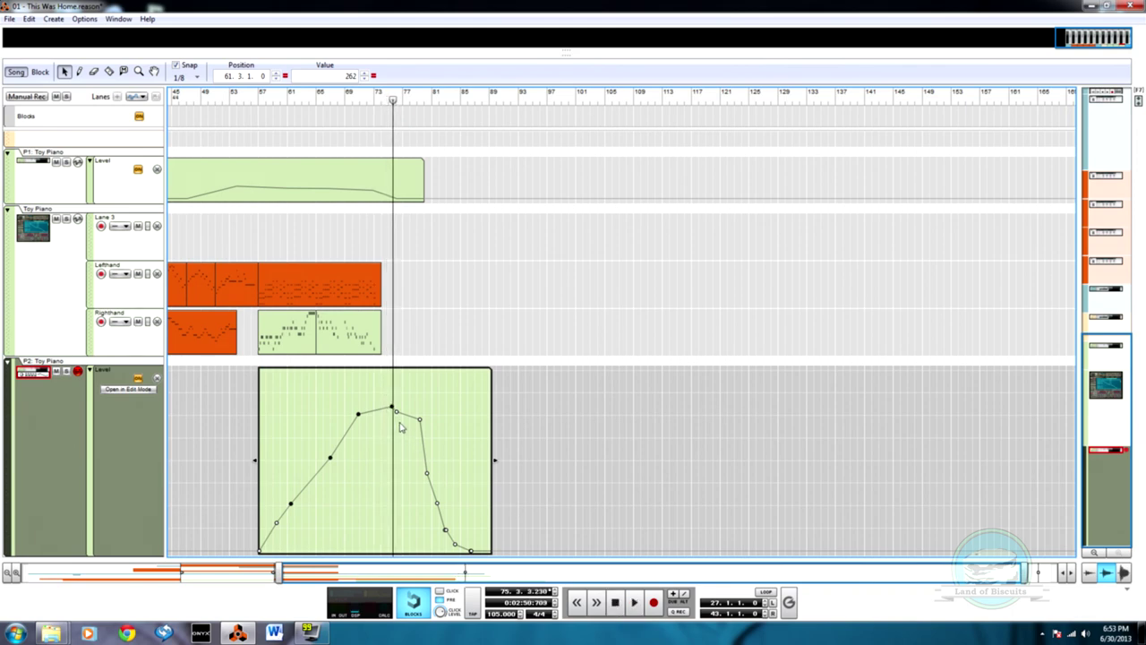
- Smooth the level curve by shifting its rising points later and setting the peak to value 752 at 75.4.3
left_click(429, 484)
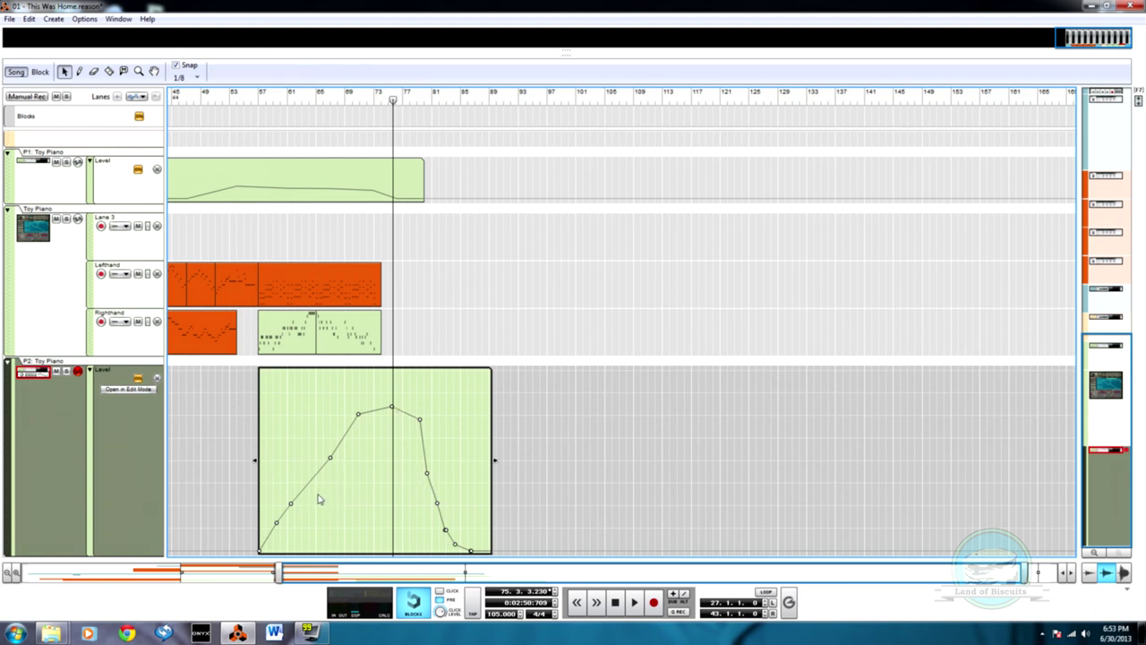
left_click_drag(291, 506, 311, 509)
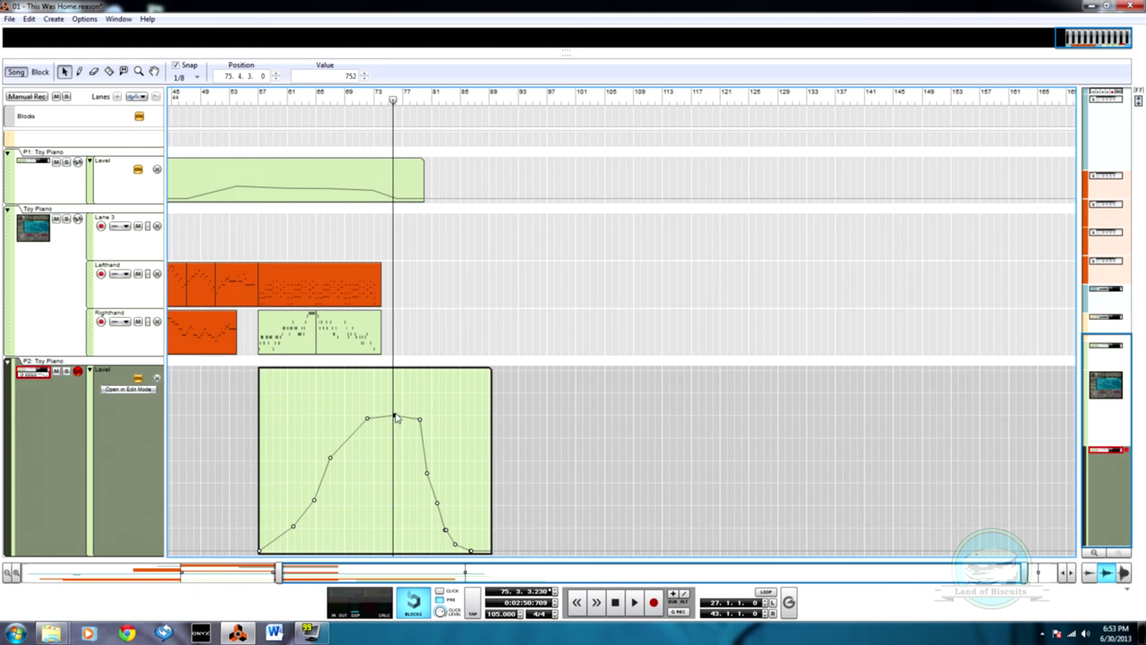
- Return the song position to bar 57 and bring up the P2: Toy Piano fader in the mixer
left_click(255, 100)
key("space")
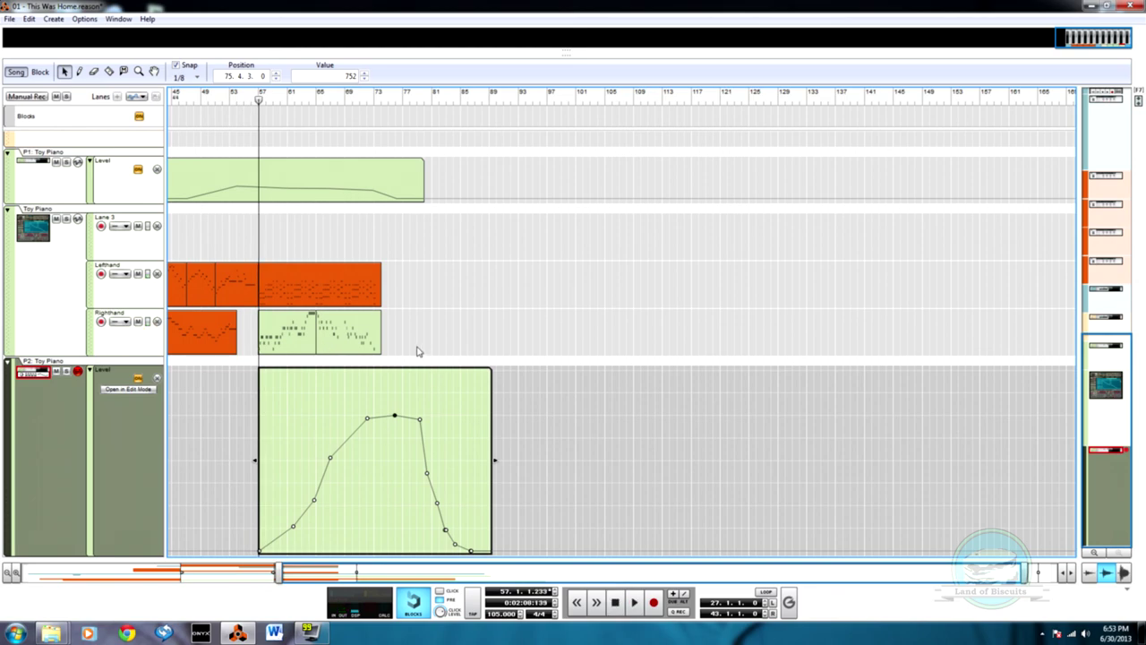
key("F6")
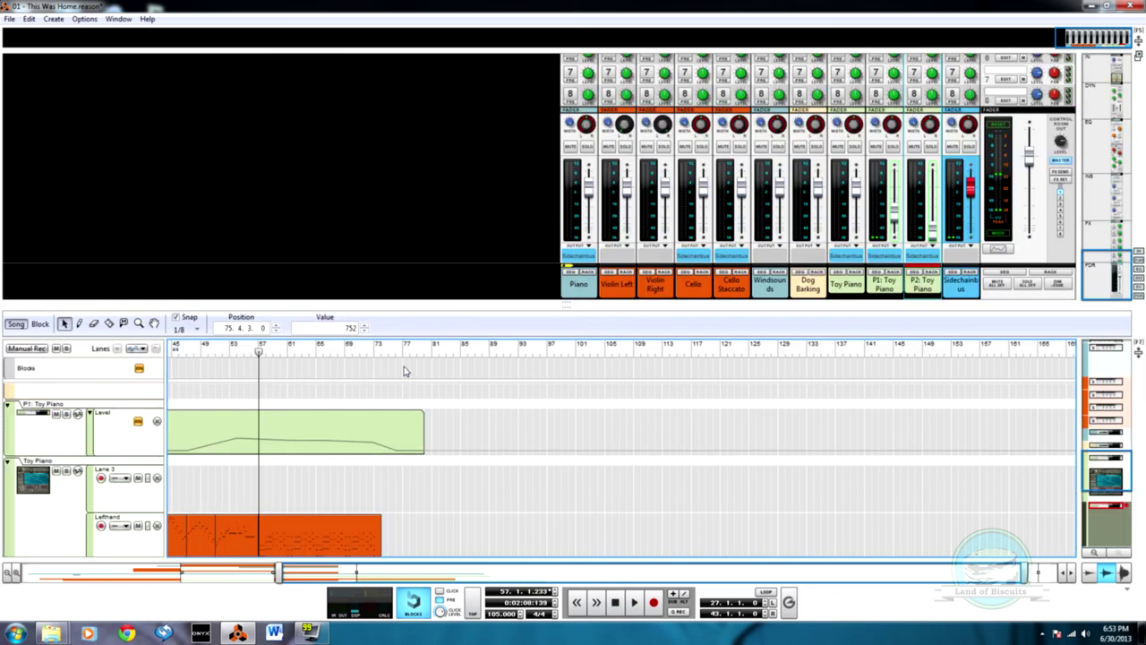
key("F7")
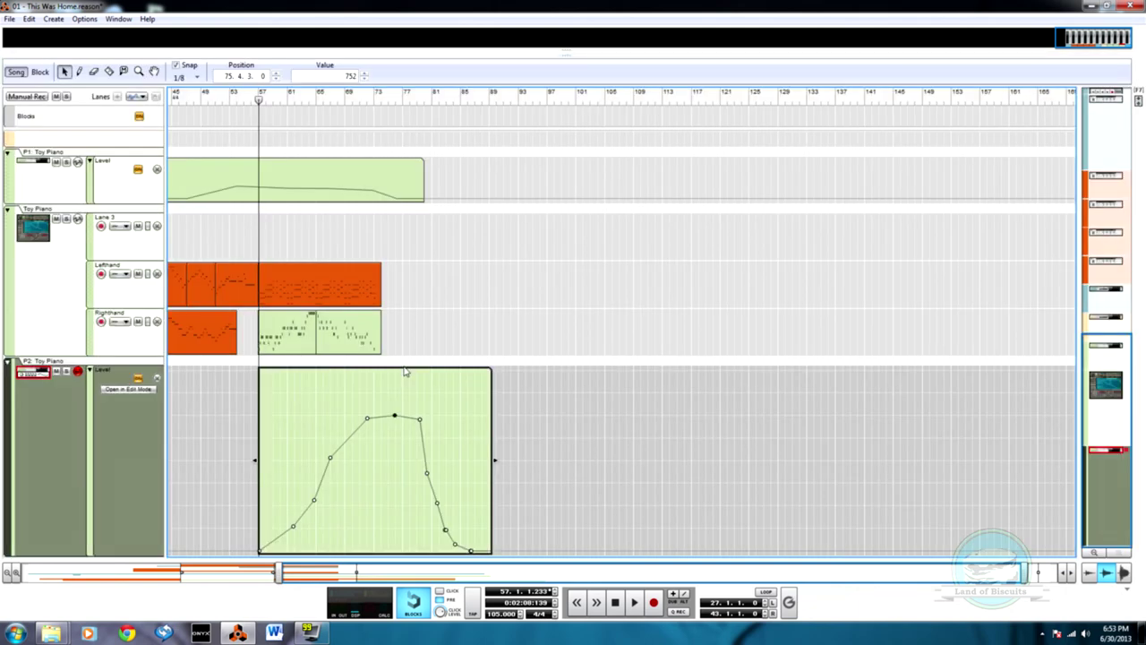
key("F5")
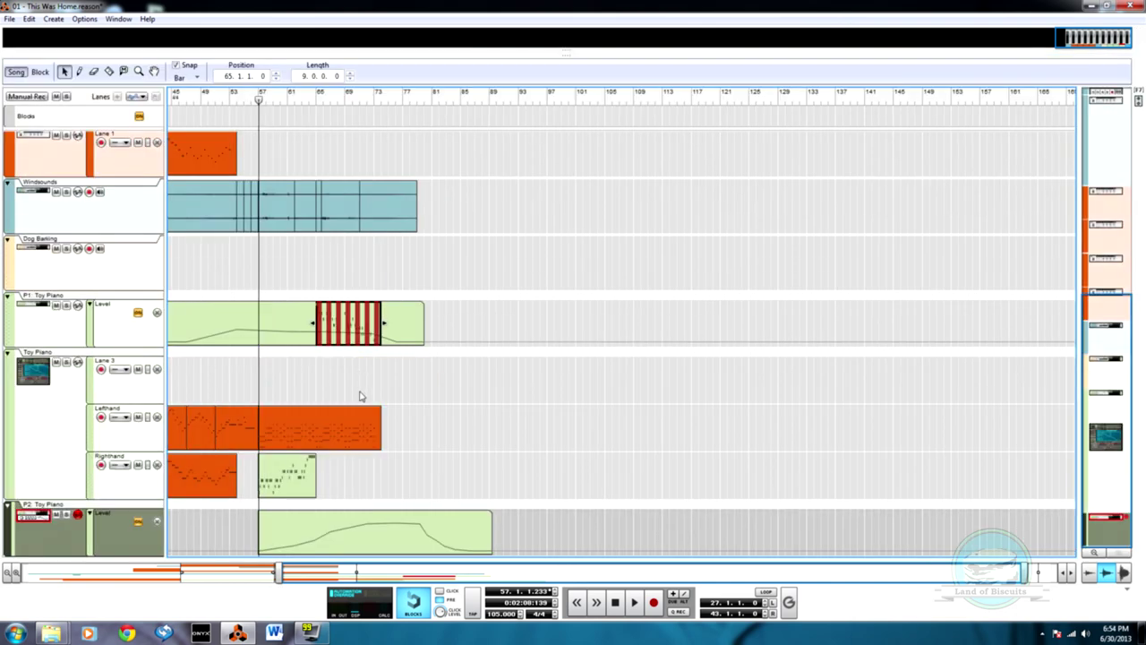
- Put the melody clip at bar 65 back in the Righthand lane and delete the drawn P2: Toy Piano level automation clip
left_click(345, 548)
left_click_drag(344, 332, 356, 482)
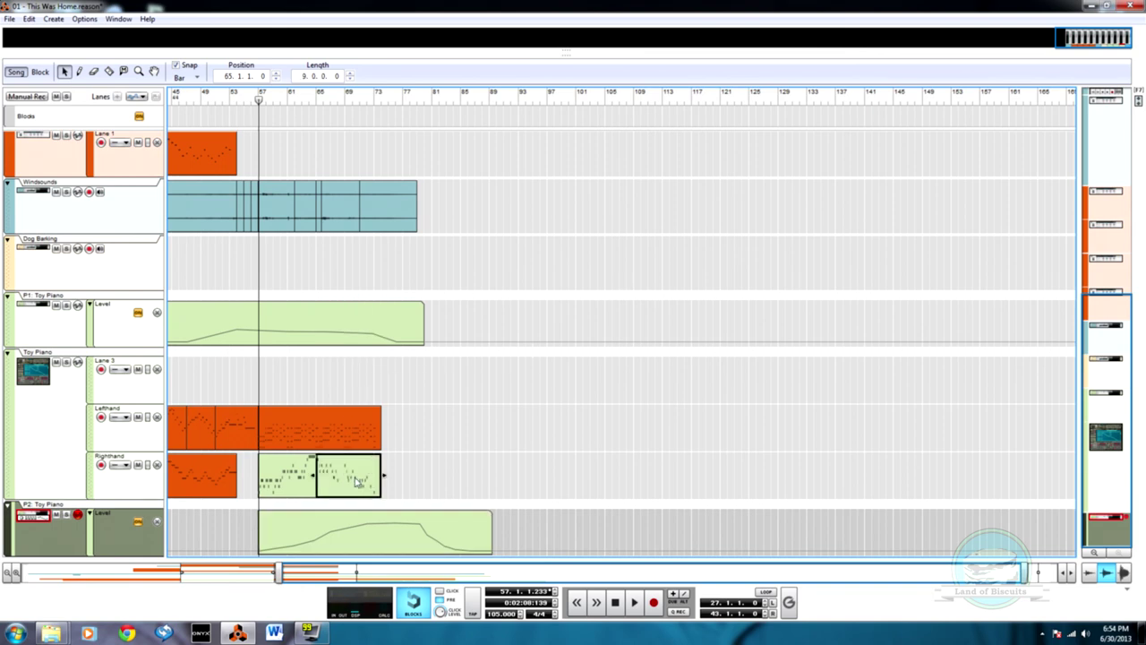
left_click(367, 535)
key("Delete")
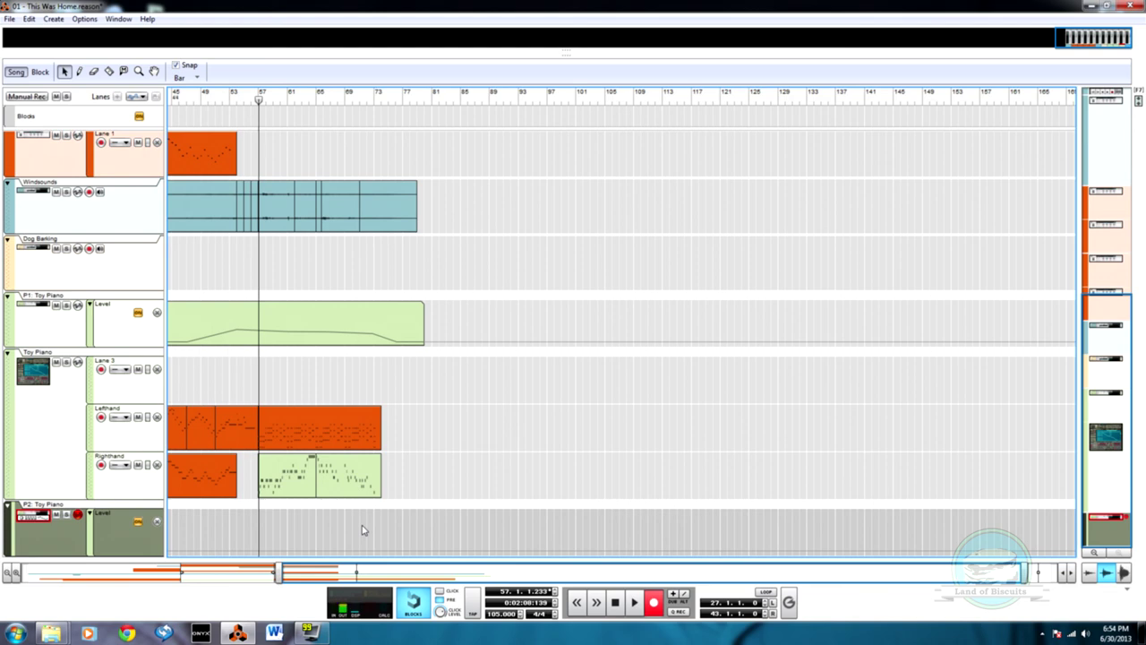
- Record new fader automation for the P2: Toy Piano level from bar 57 to about bar 76
key("space")
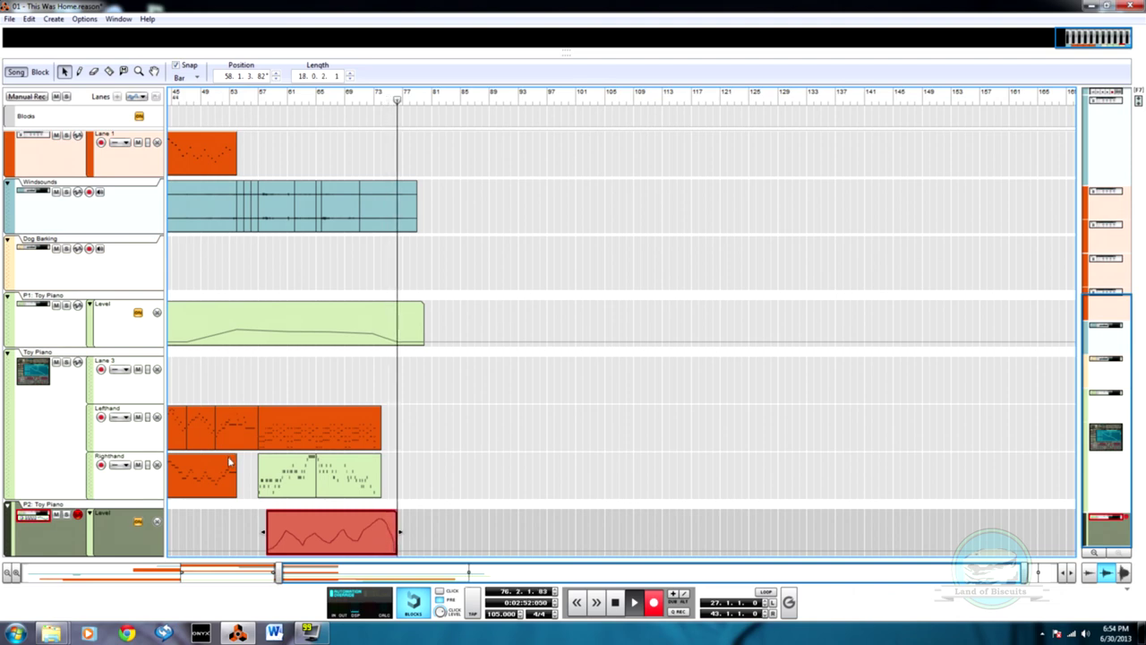
key("space")
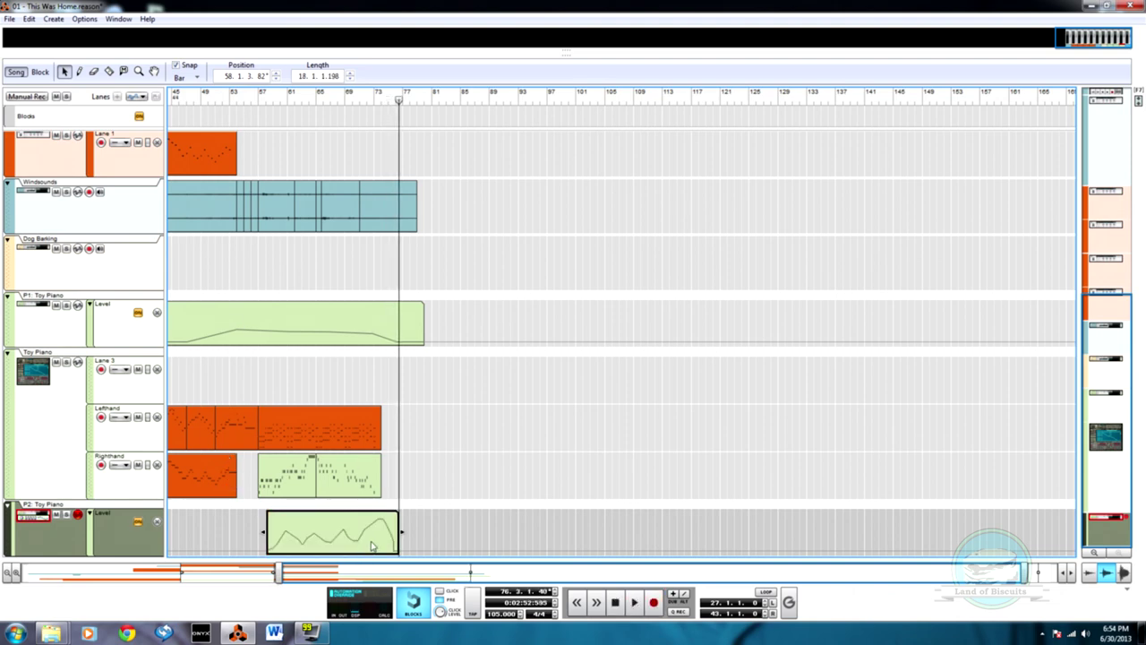
- Extend the recorded level clip to about bar 77, with tail points of value 171 at 76.1.4 and value 0 at 77.2.1
left_click_drag(372, 546, 406, 559)
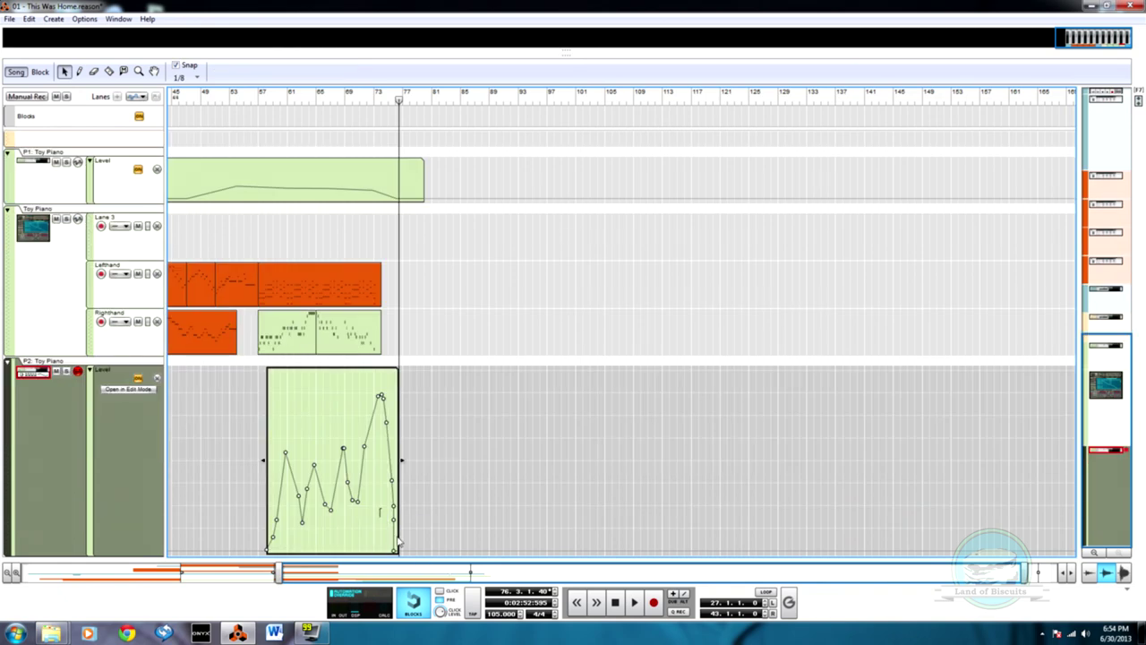
left_click(397, 543)
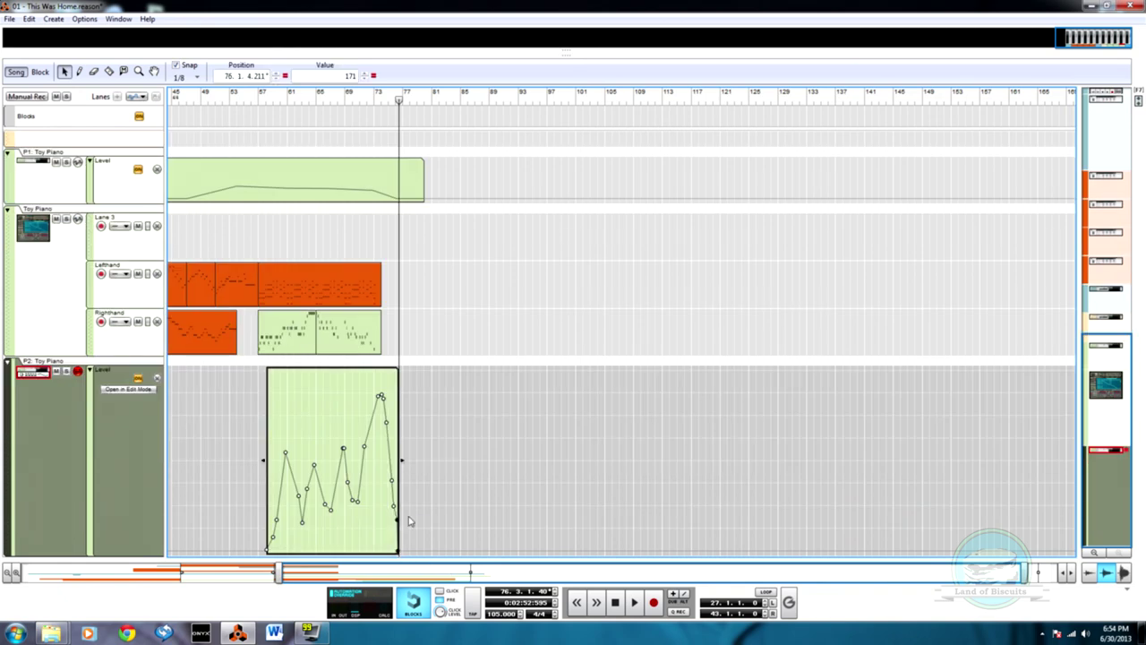
left_click_drag(402, 462, 411, 459)
left_click(401, 552)
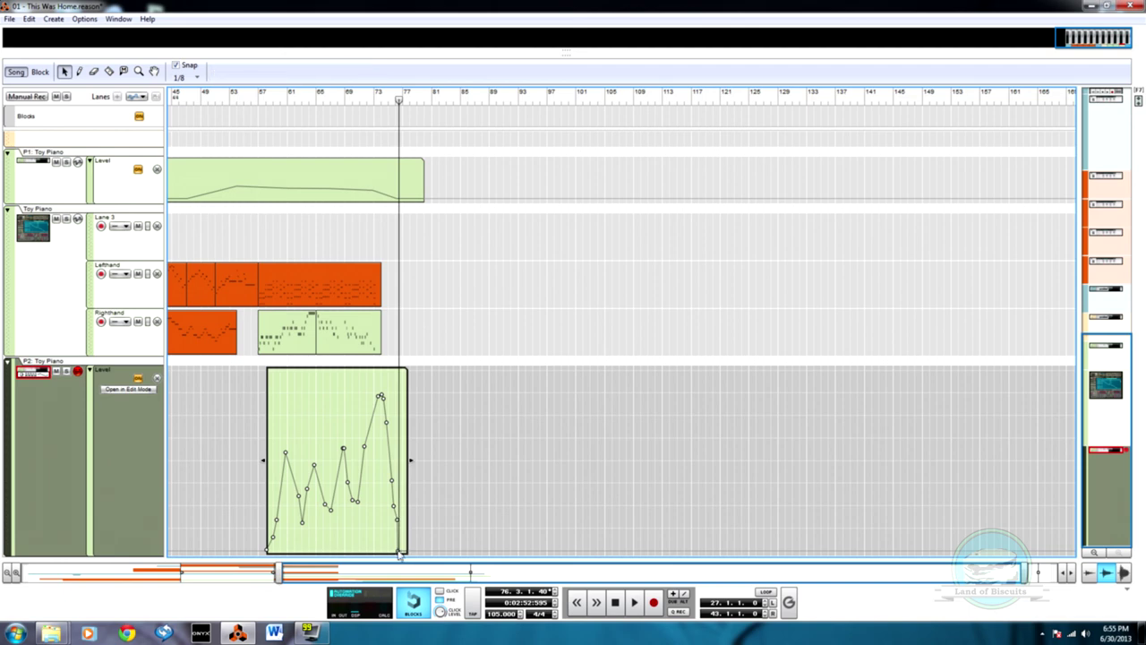
left_click(403, 551)
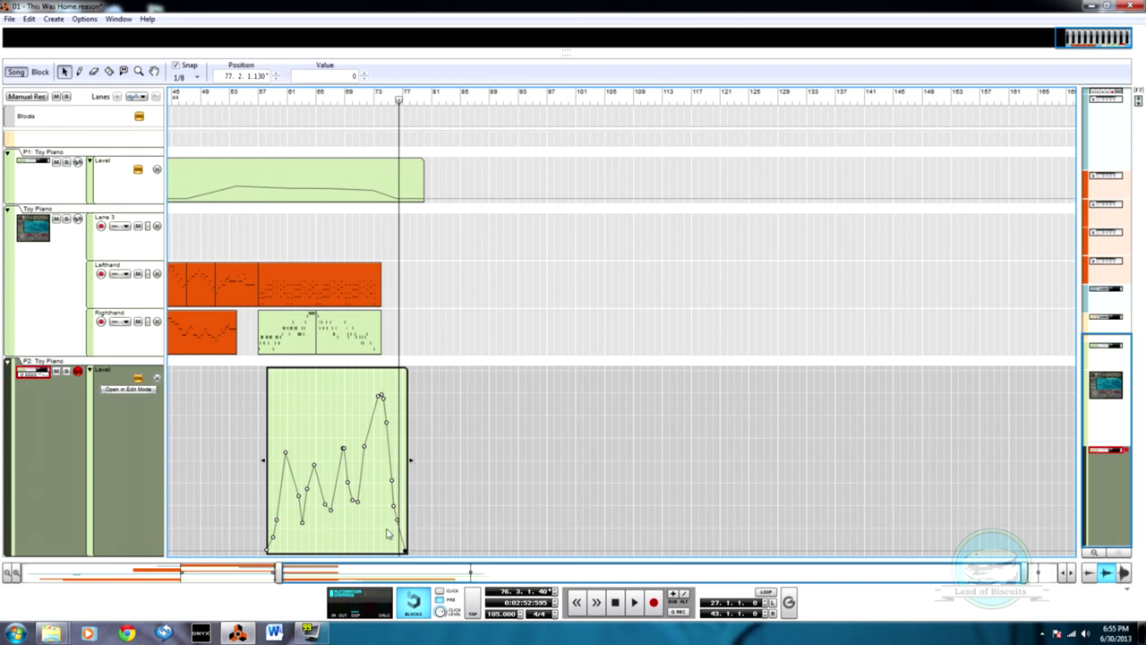
- Set the song position to 57.3.3 and examine the P2: Toy Piano channel in the rack and the mixer
left_click(264, 99)
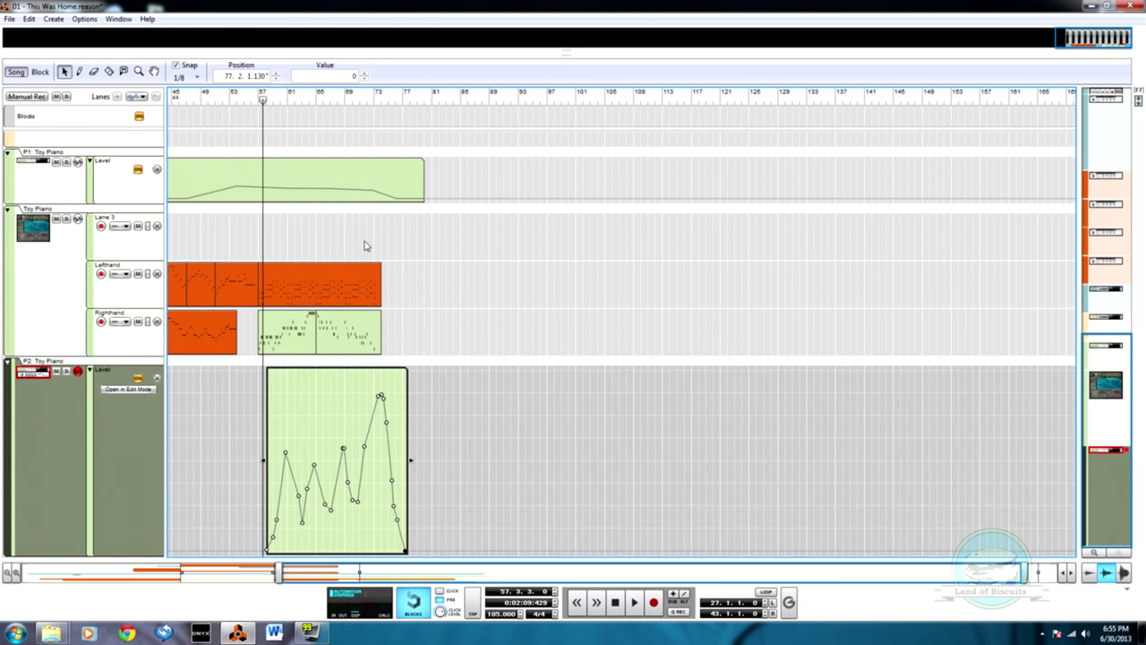
key("F6")
scroll(652, 439, "up", 2)
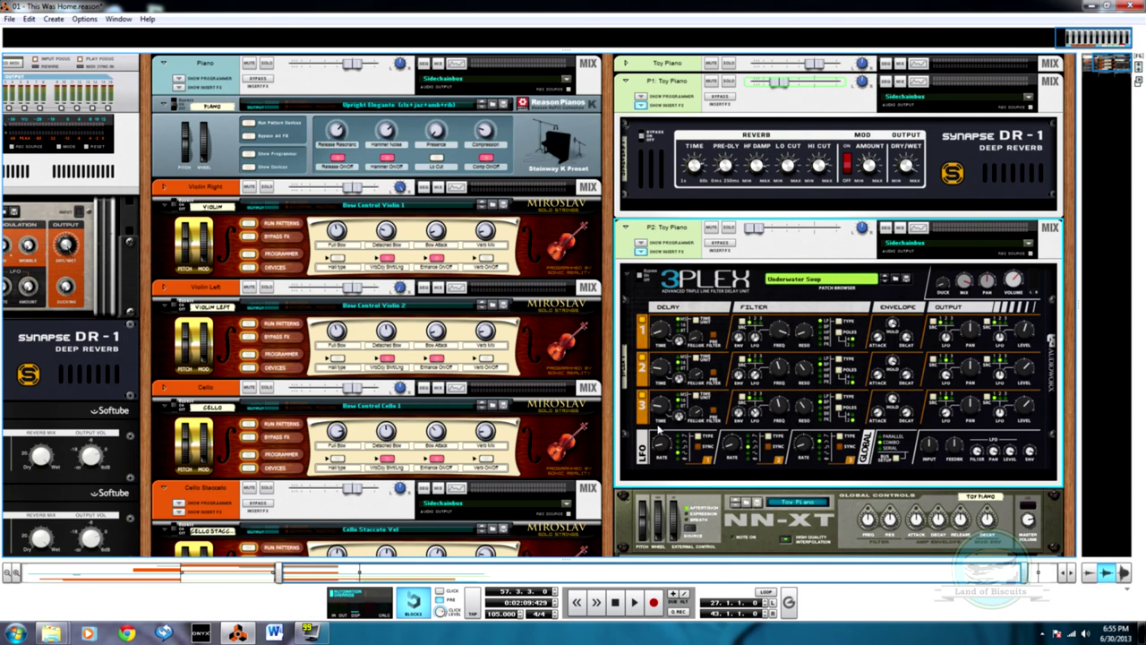
key("F7")
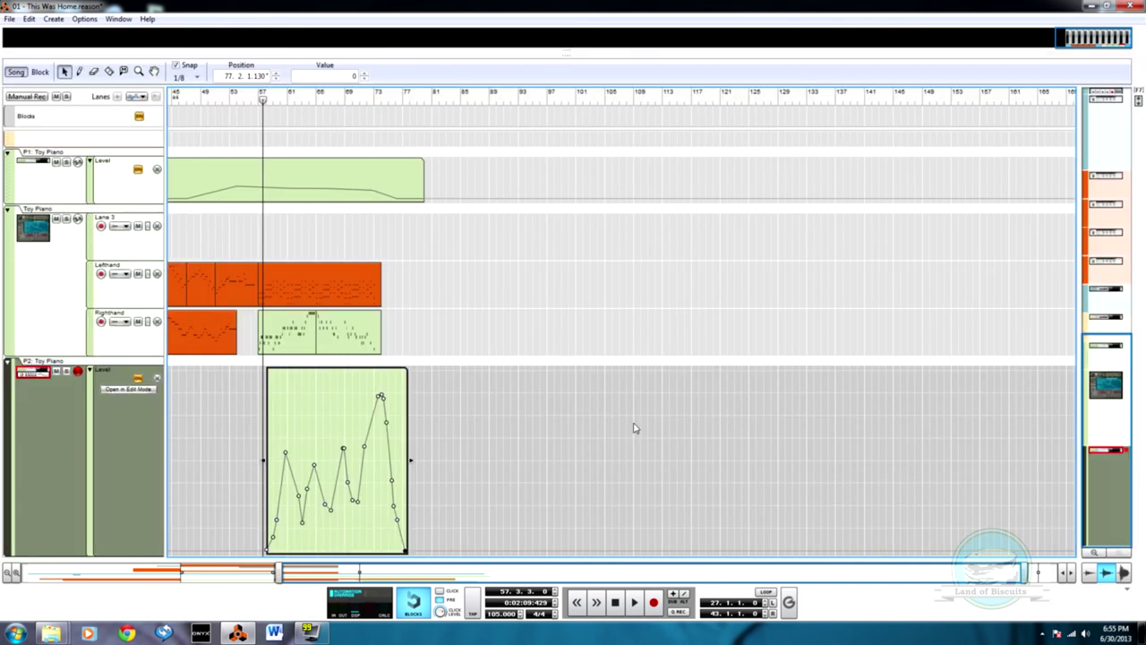
key("F6")
key("F5")
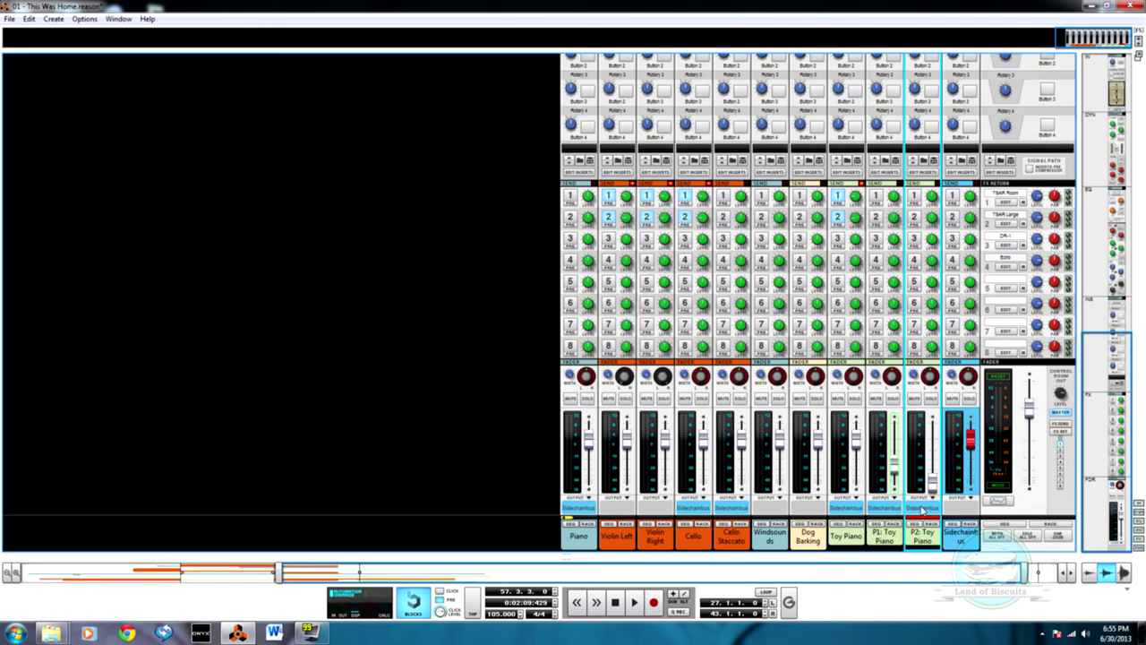